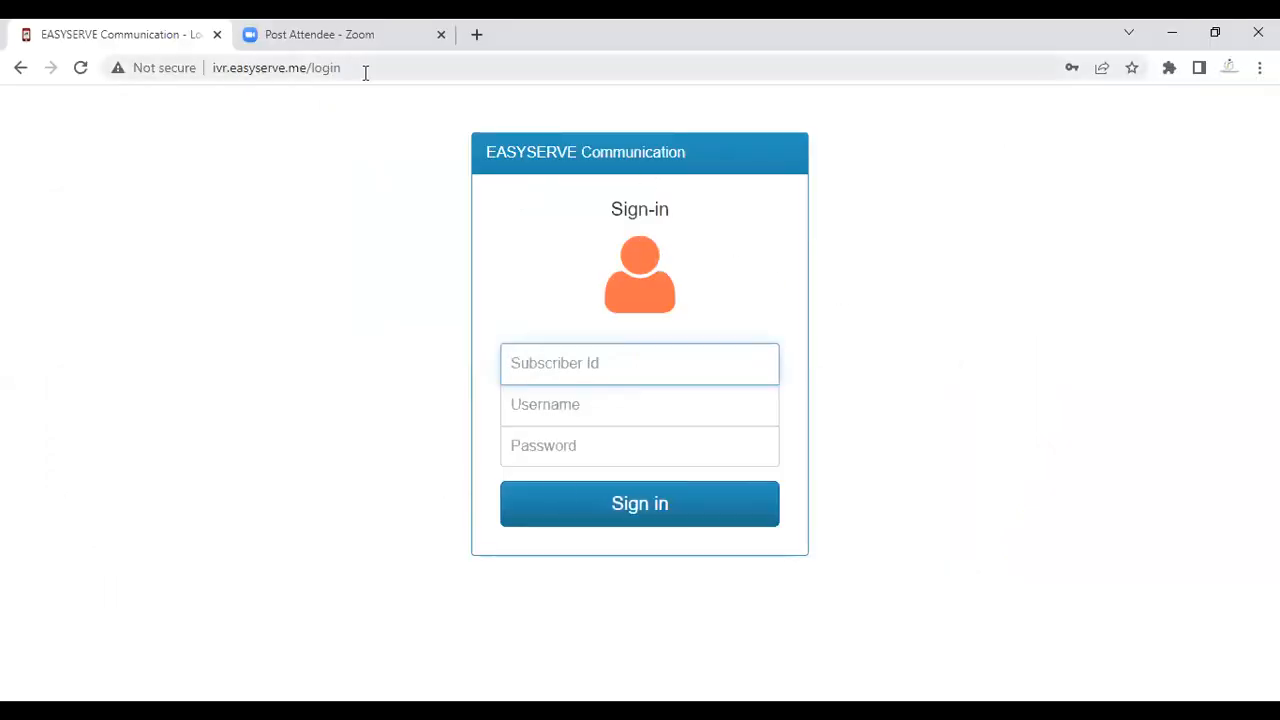
Step: Select the ivr.easyserve.me/login address in Chrome's address bar
left_click_drag(355, 70, 205, 78)
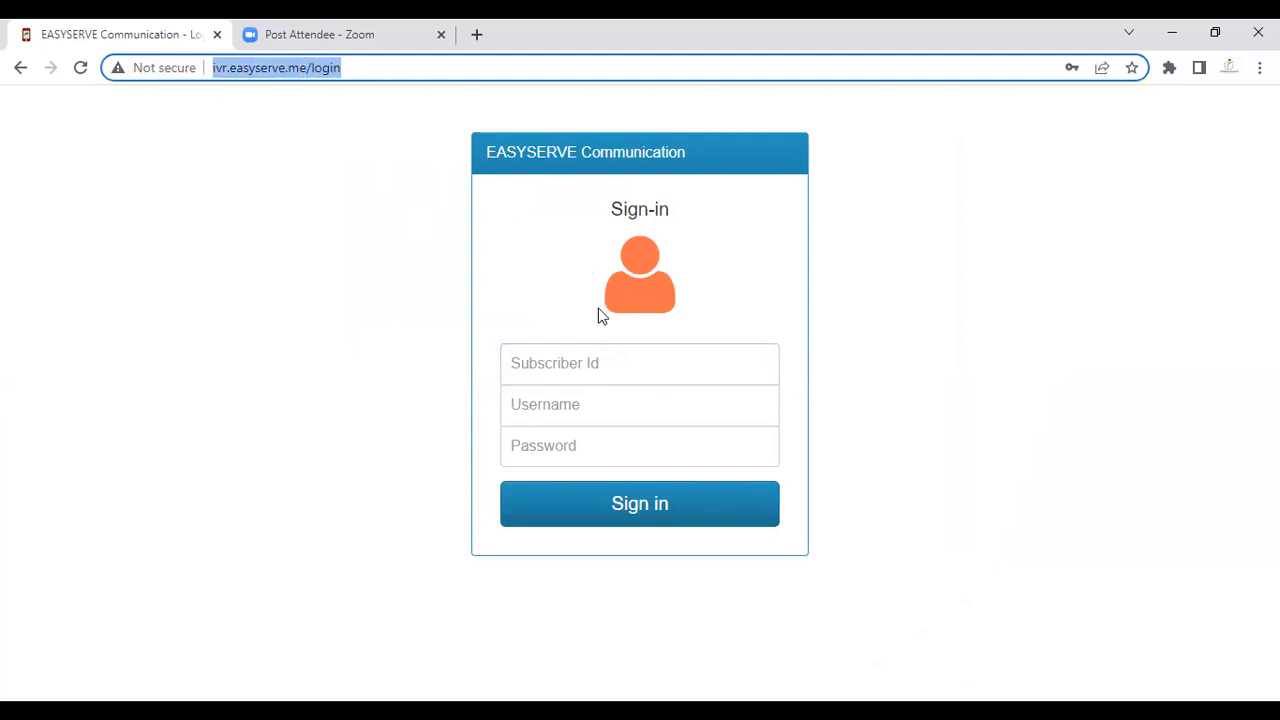
Step: Sign in using the browser's saved subscriber ID, username and password
left_click(782, 396)
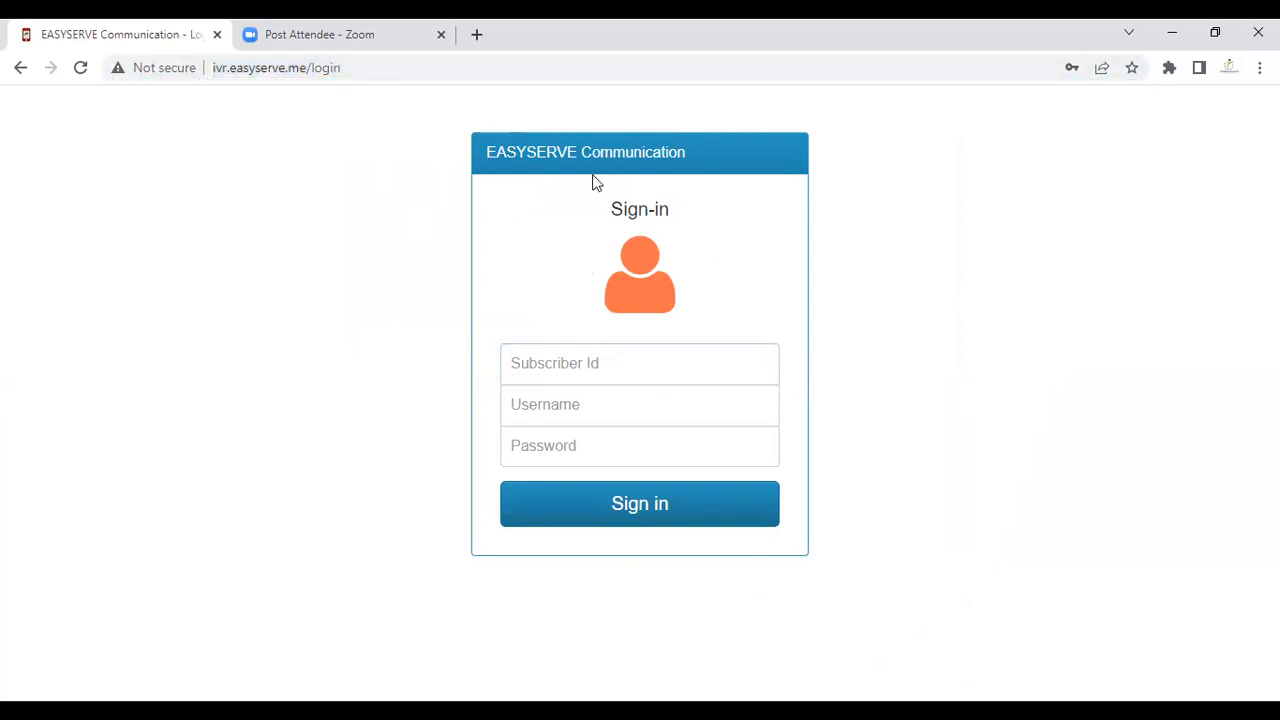
left_click(644, 374)
left_click(671, 447)
left_click(645, 414)
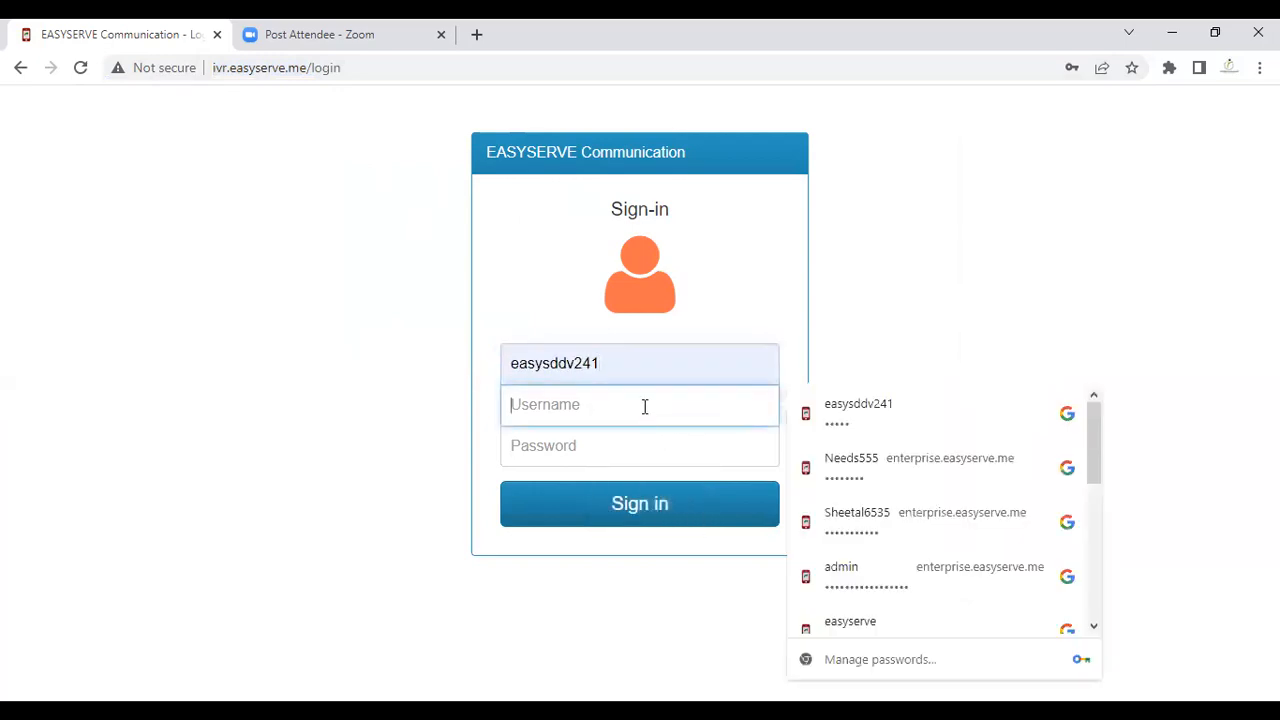
left_click(843, 430)
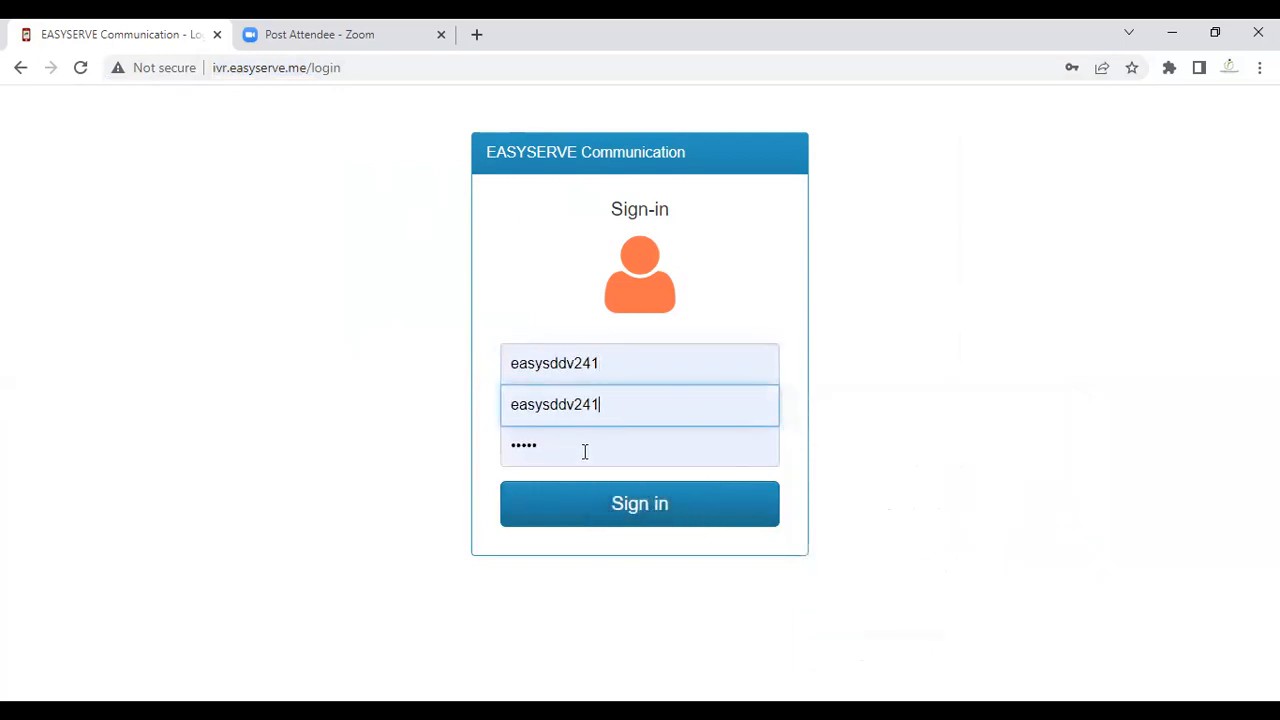
left_click(506, 444)
left_click(457, 429)
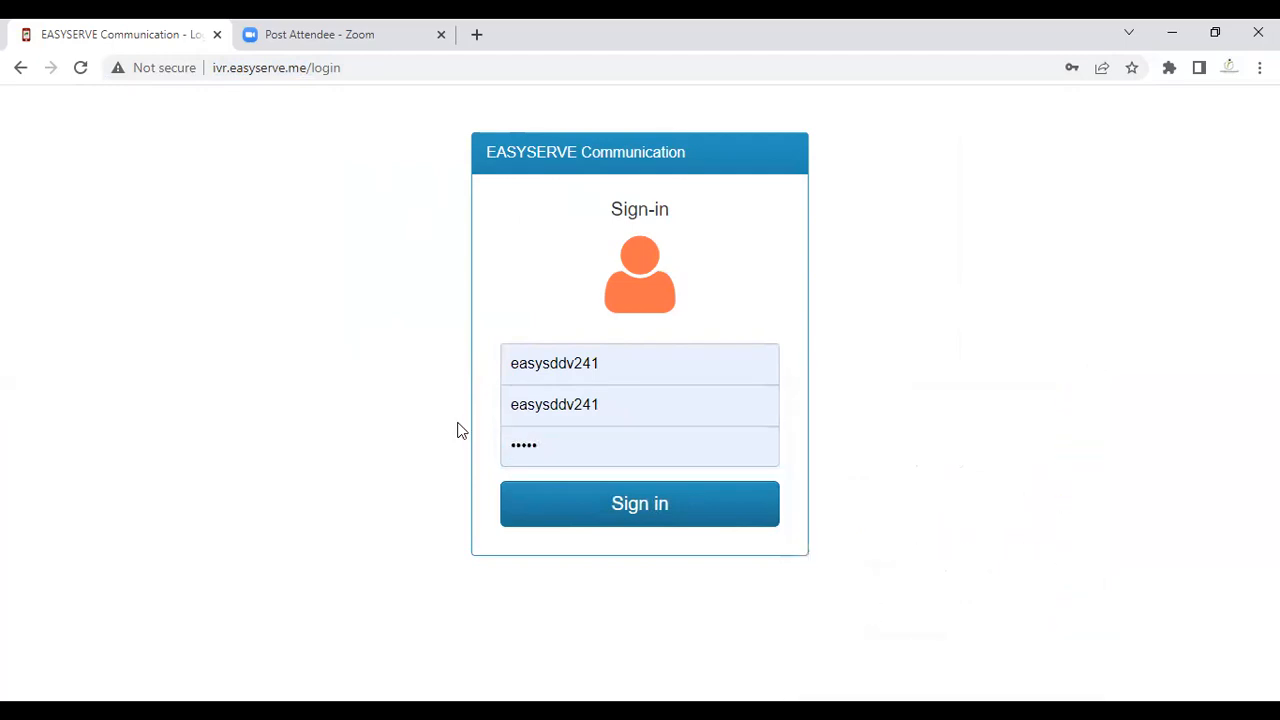
left_click(655, 503)
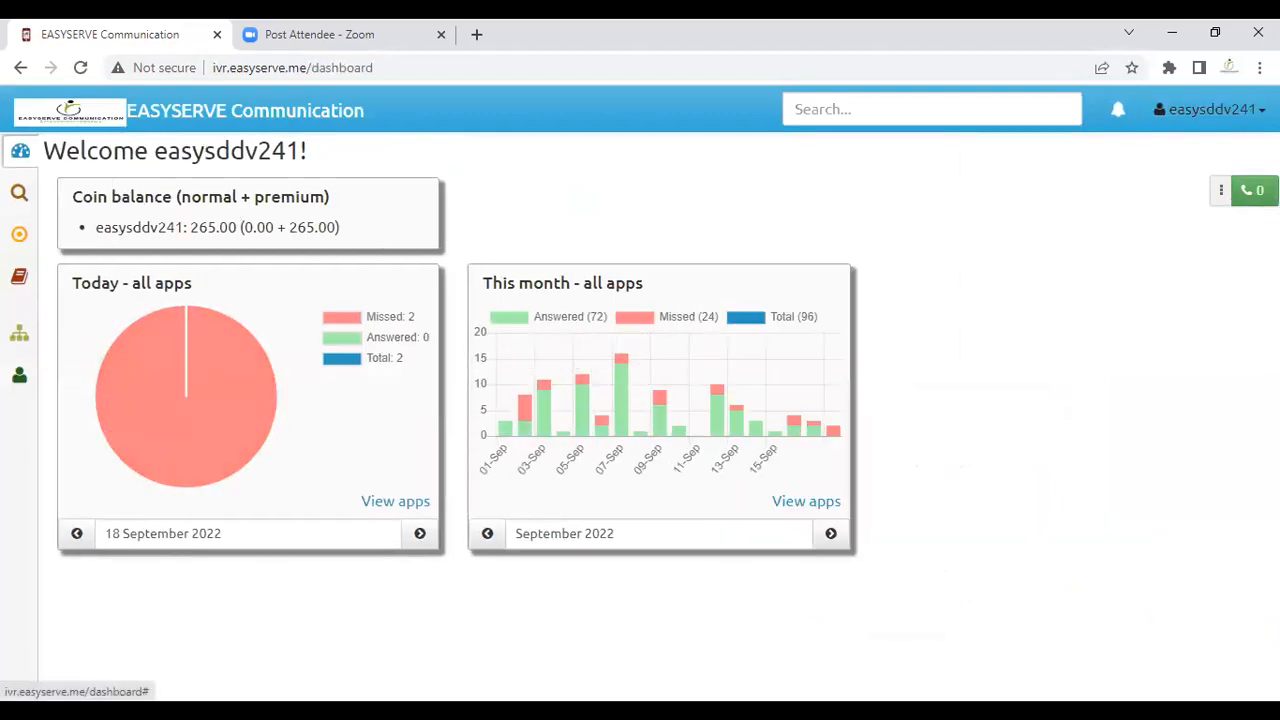
left_click(1248, 115)
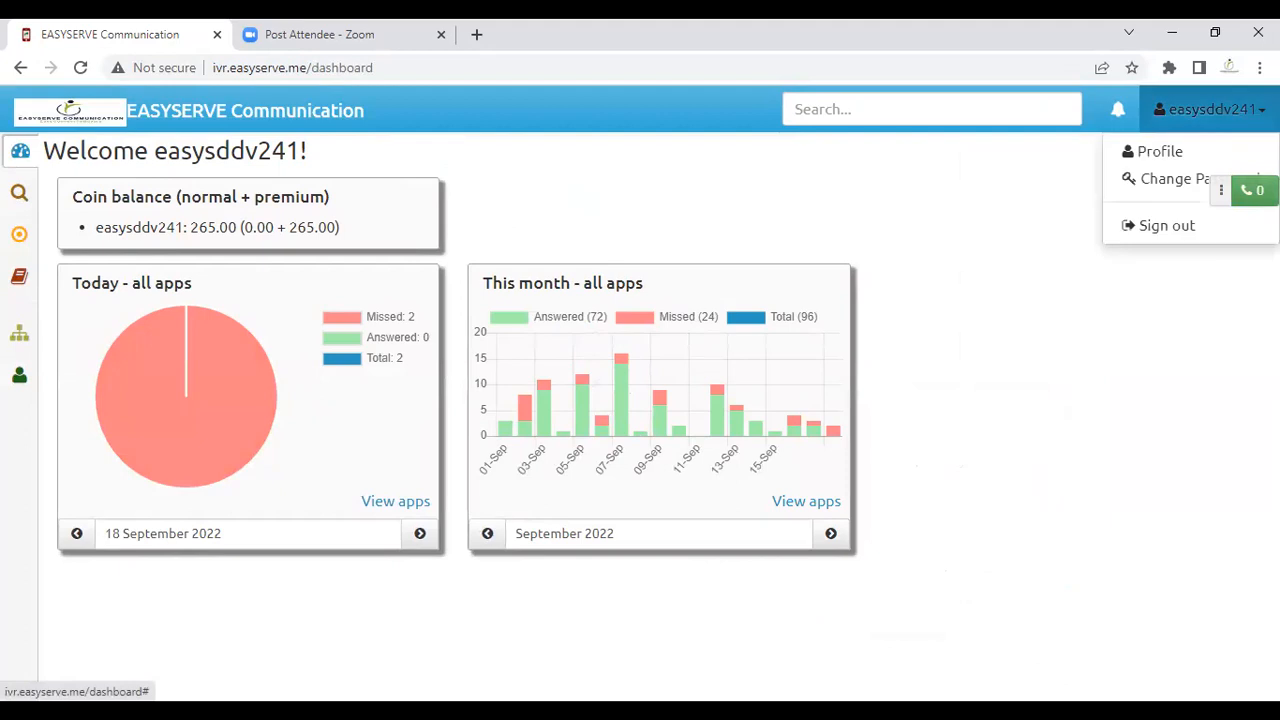
left_click(1163, 158)
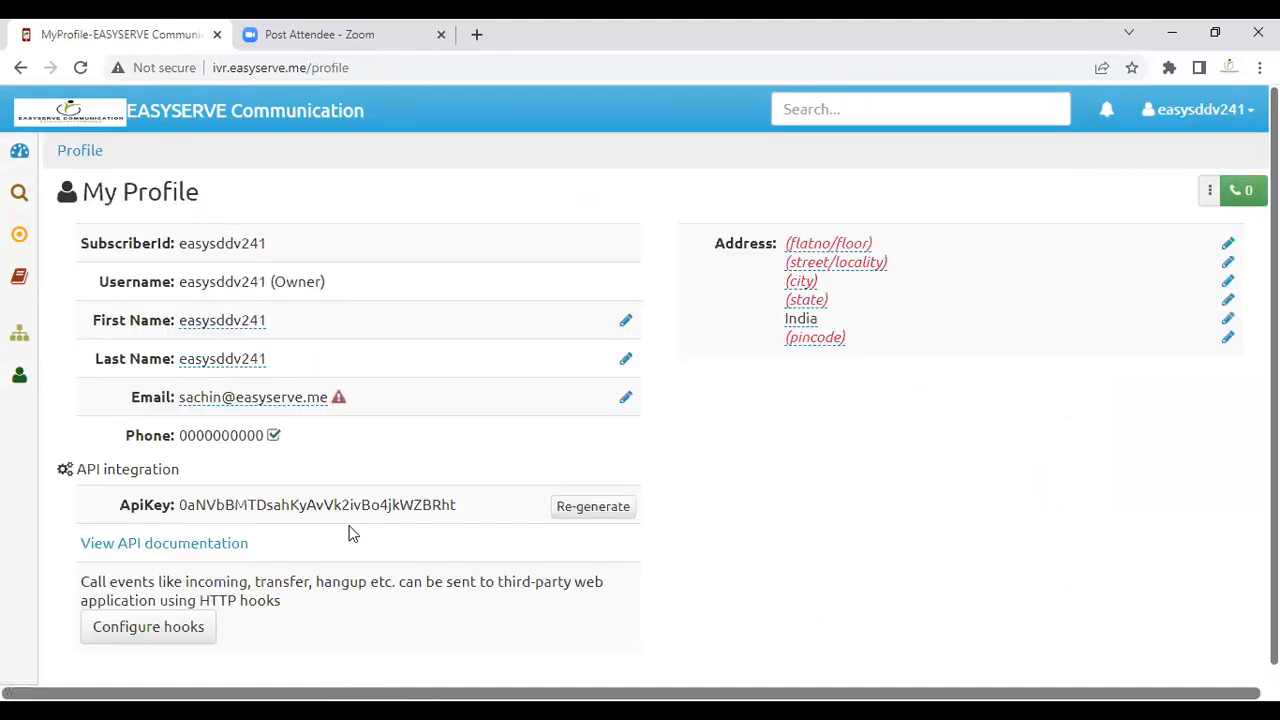
left_click(1226, 112)
left_click(1150, 180)
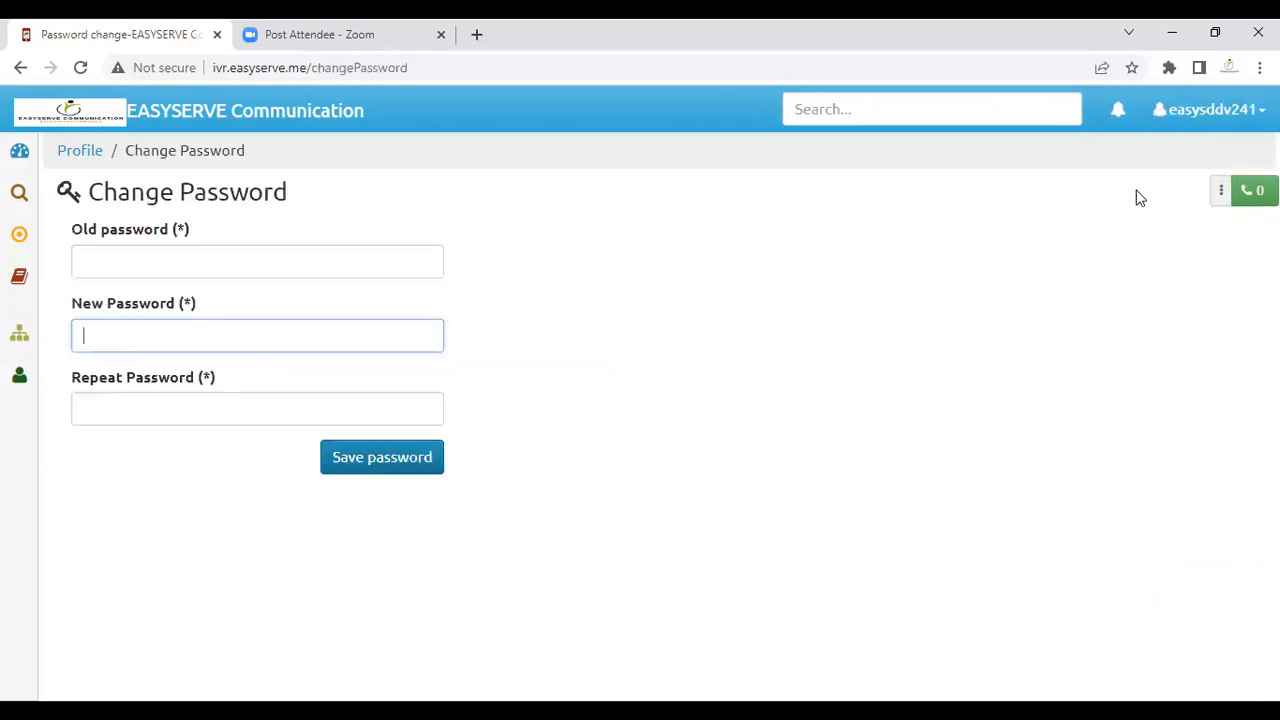
left_click(178, 268)
left_click(520, 232)
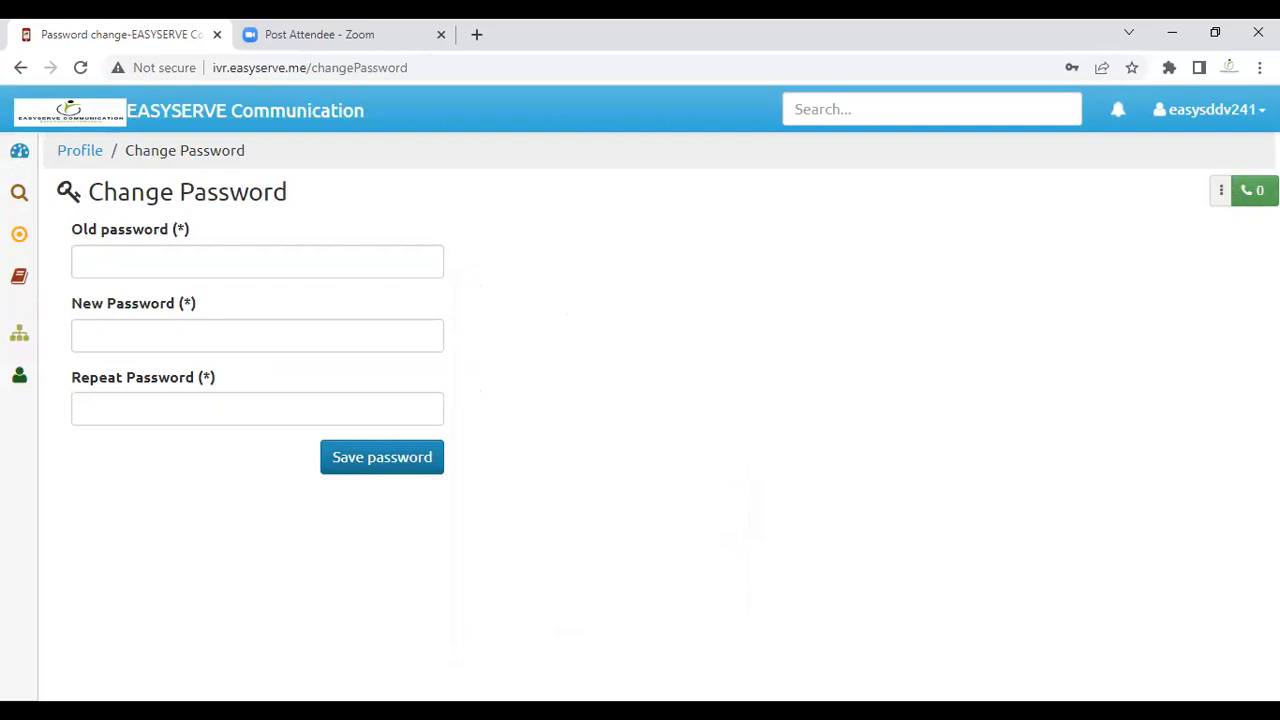
left_click(1253, 191)
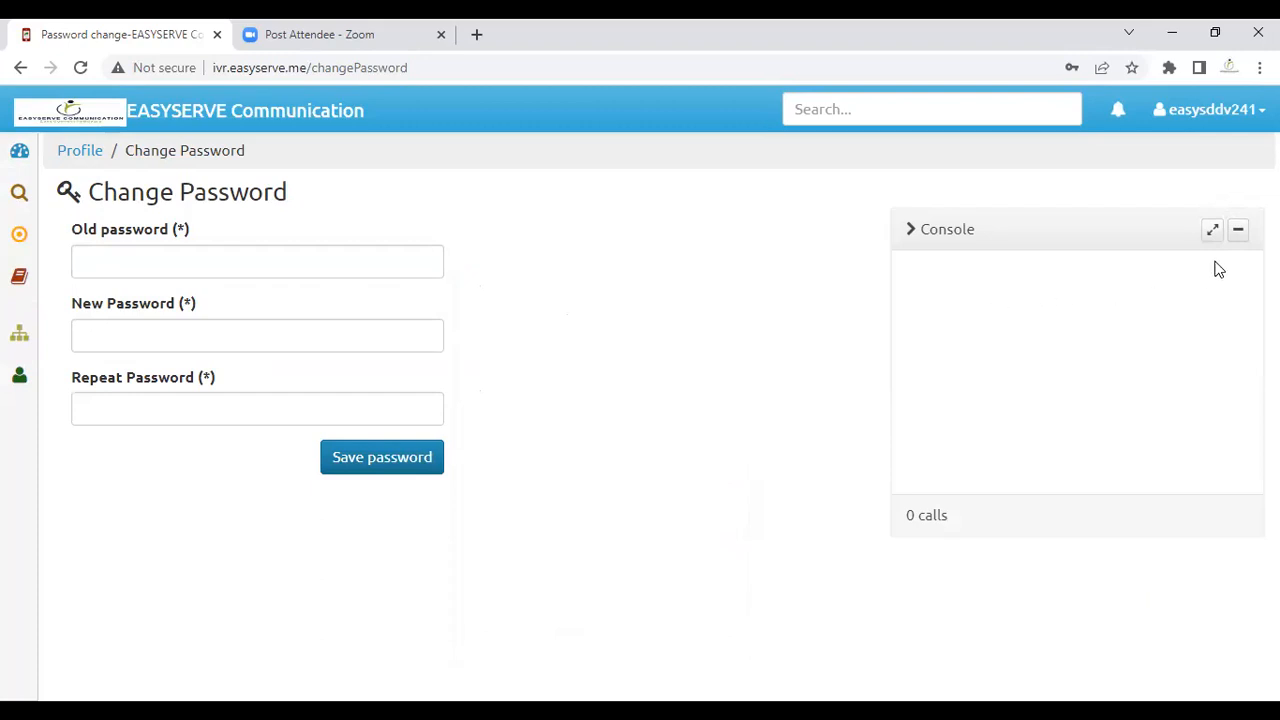
left_click(1239, 231)
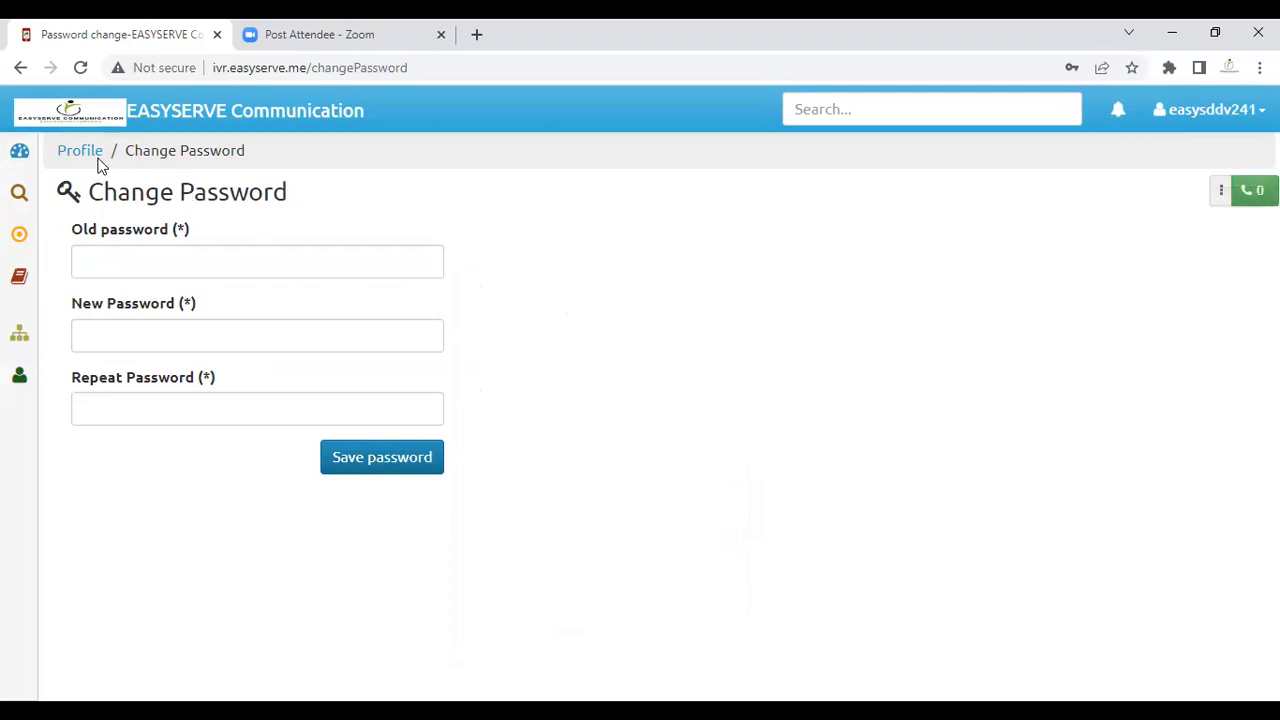
left_click(19, 155)
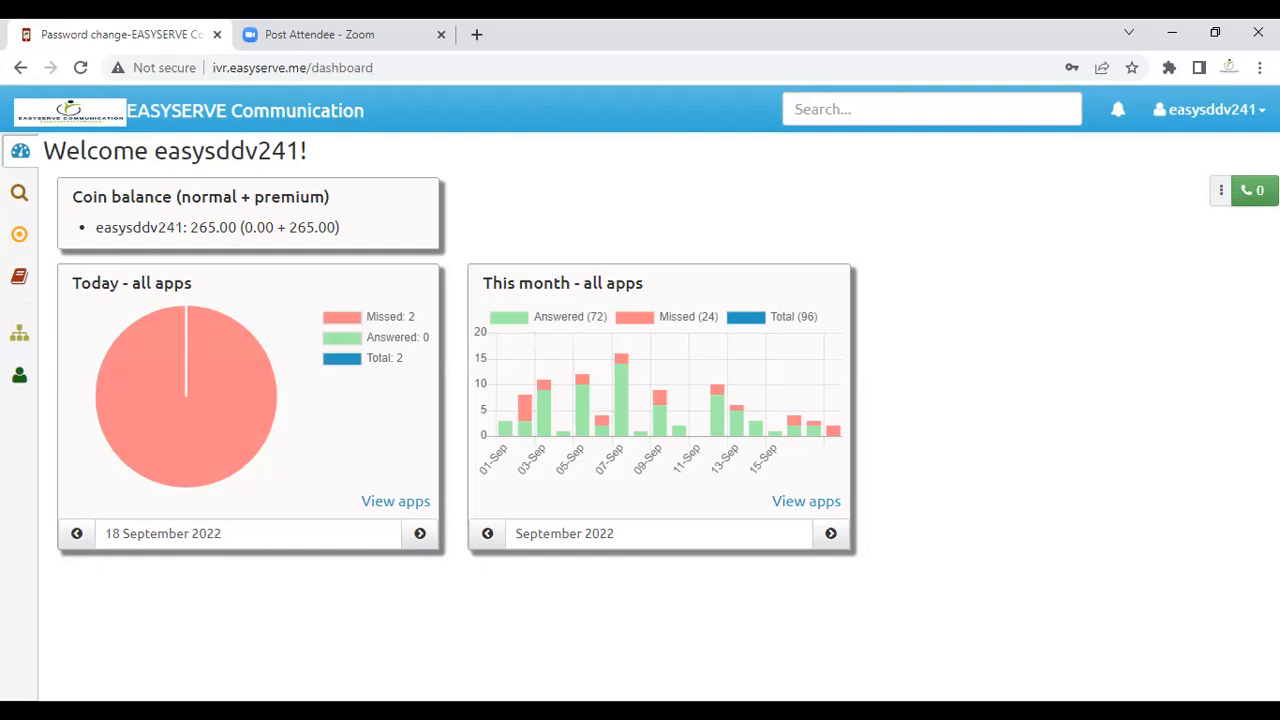
Step: Step the monthly chart back to August 2022: 100 calls, 60 answered, 40 missed
left_click(486, 545)
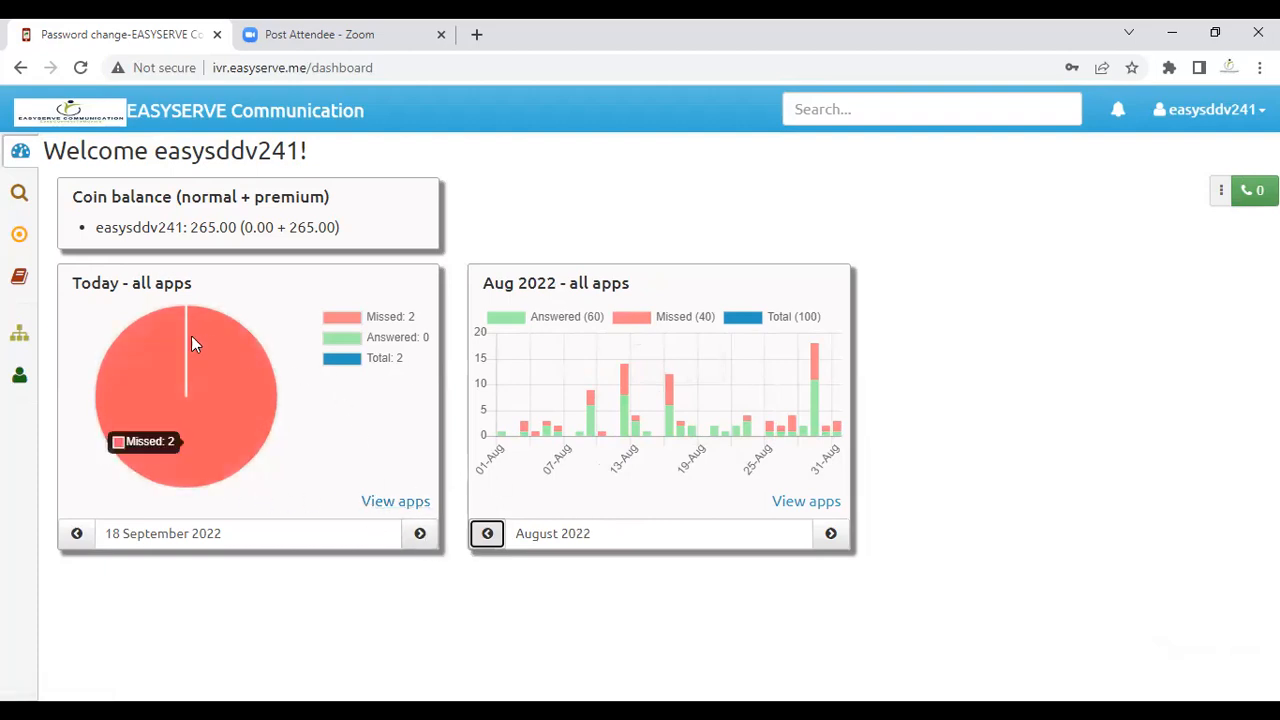
mouse_move(24, 342)
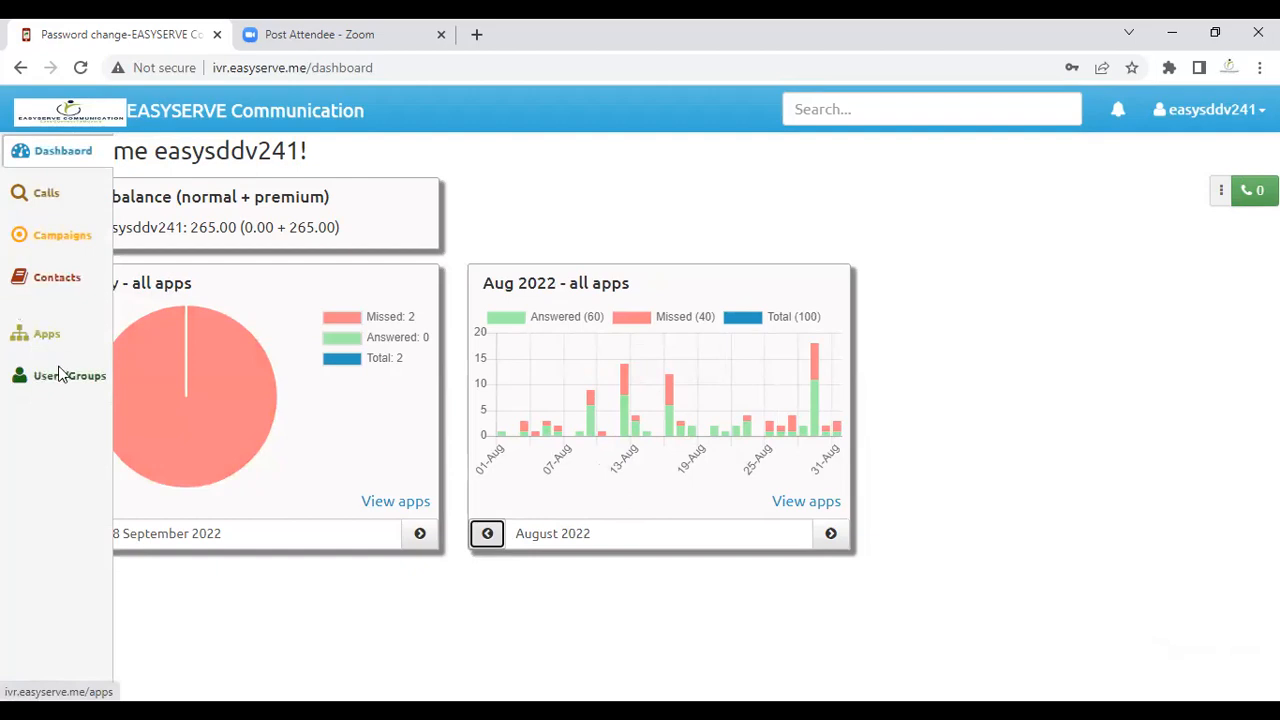
Step: Add an agent user with the agent's username, first and last name, phone and e-mail
left_click(62, 382)
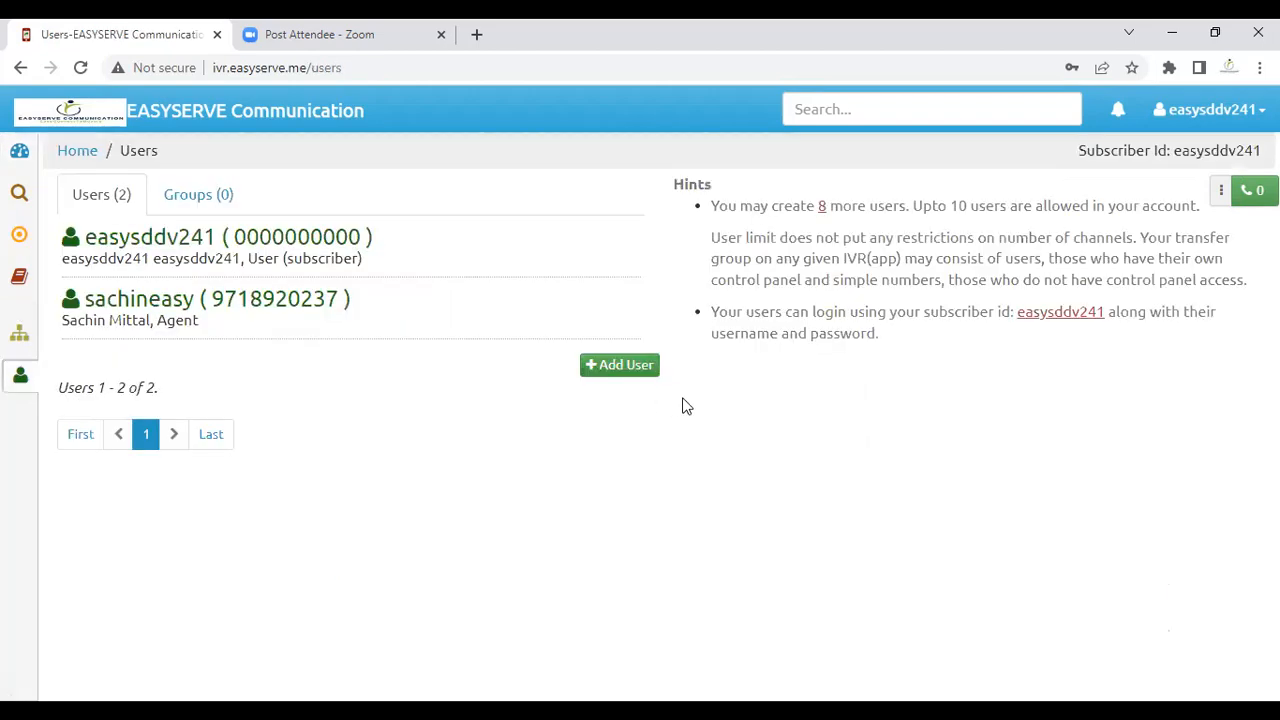
left_click(630, 366)
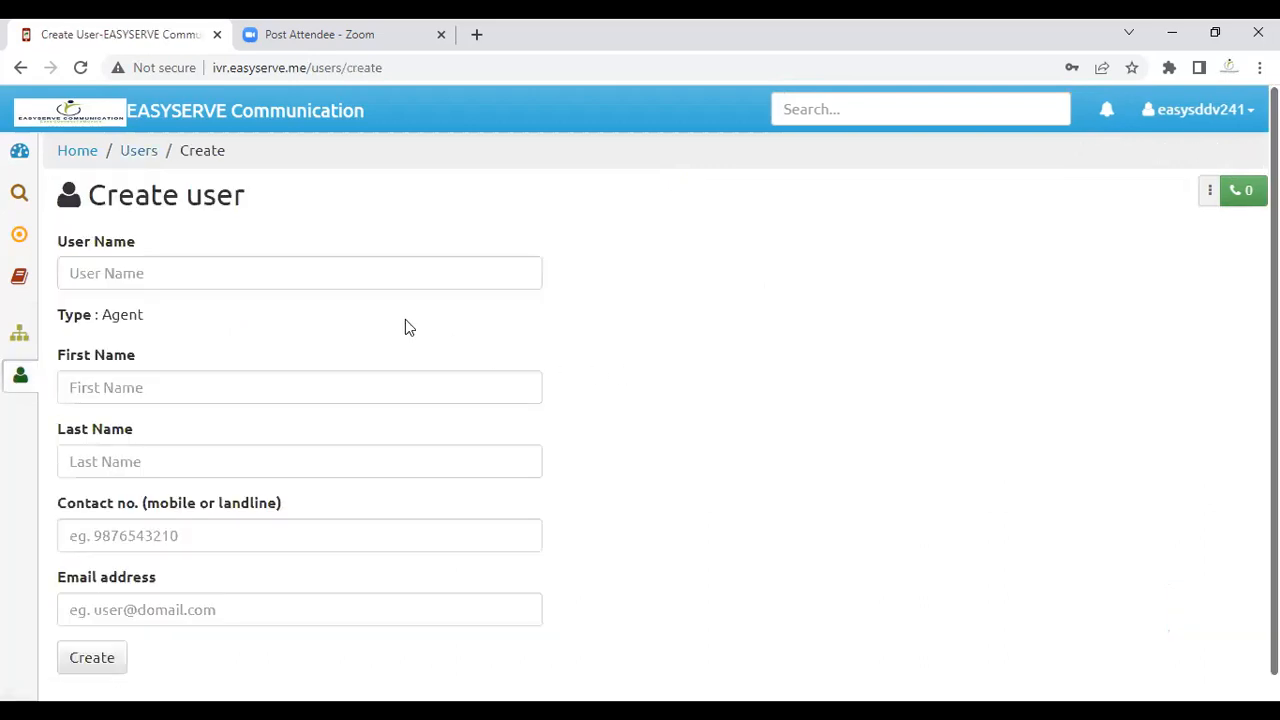
left_click(330, 274)
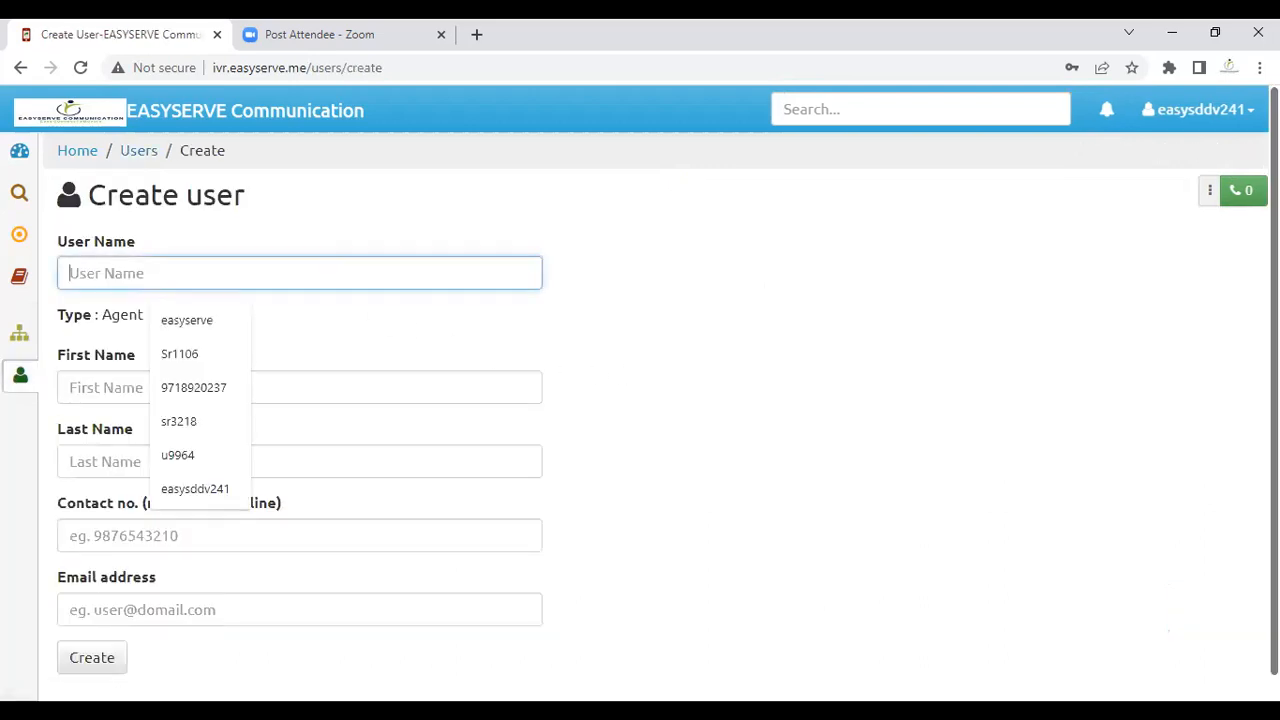
type("n")
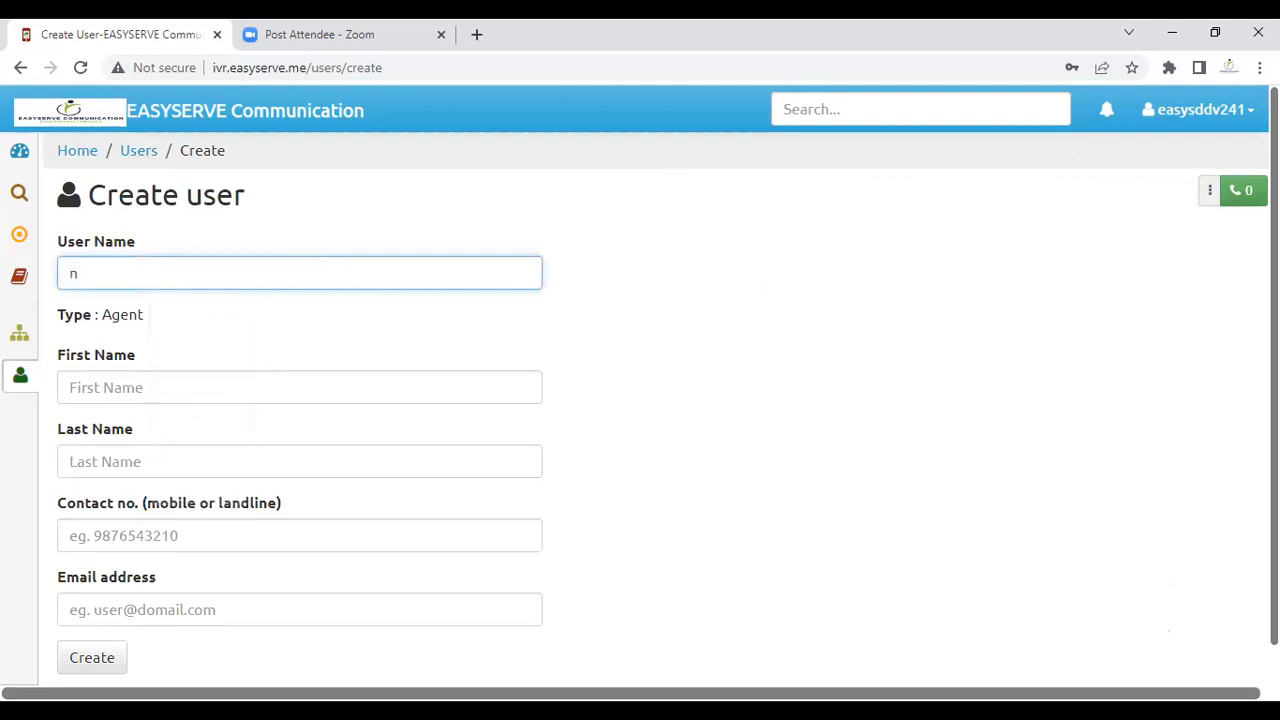
type("ibha")
key("Tab")
key("Tab")
key("Tab")
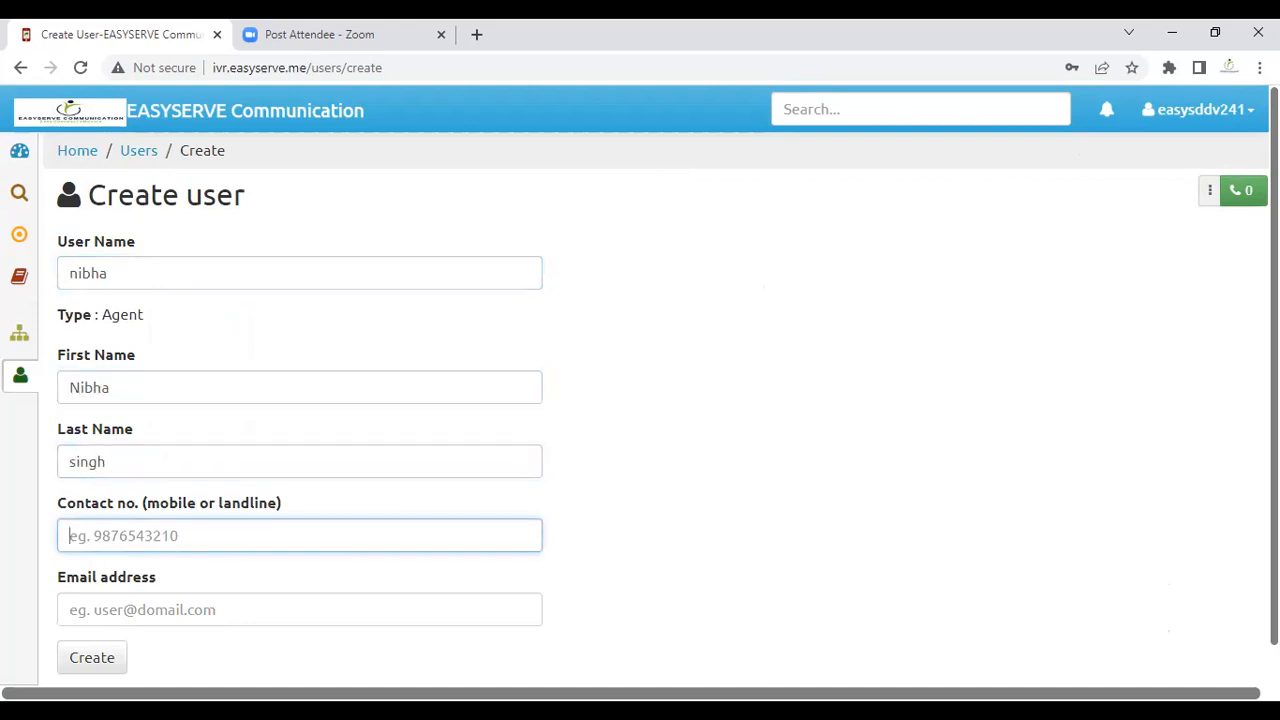
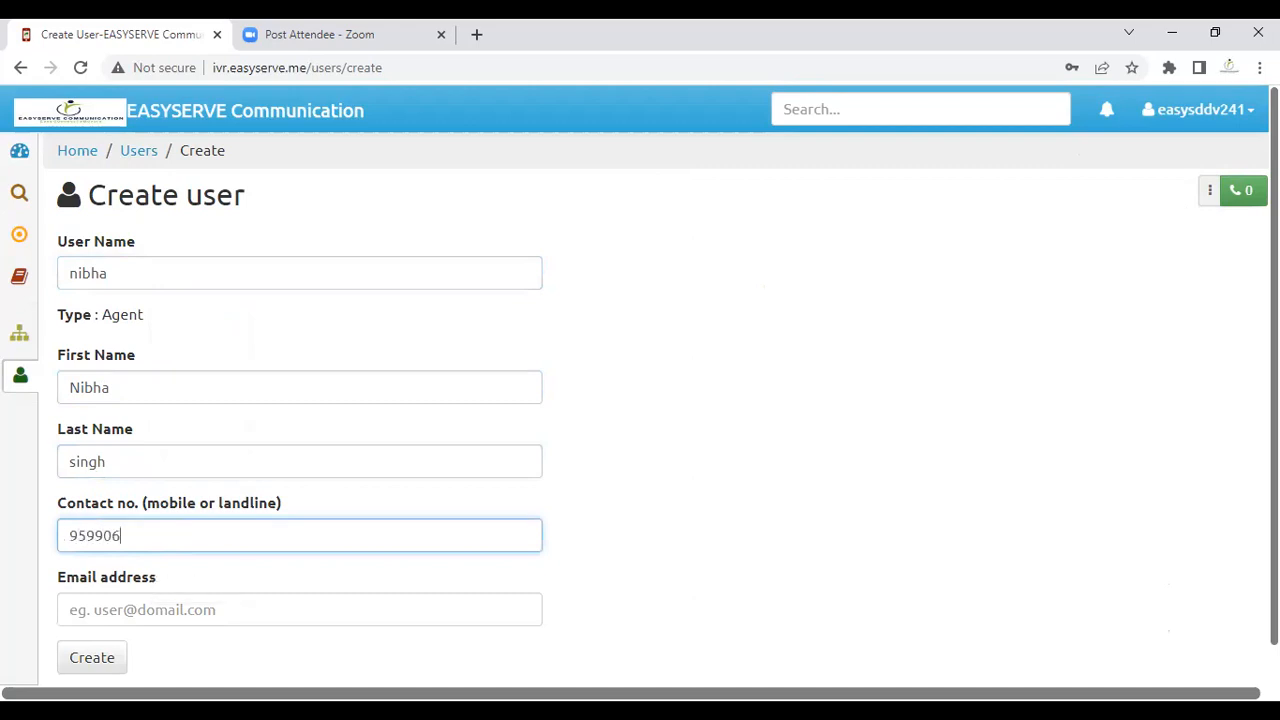
key("Tab")
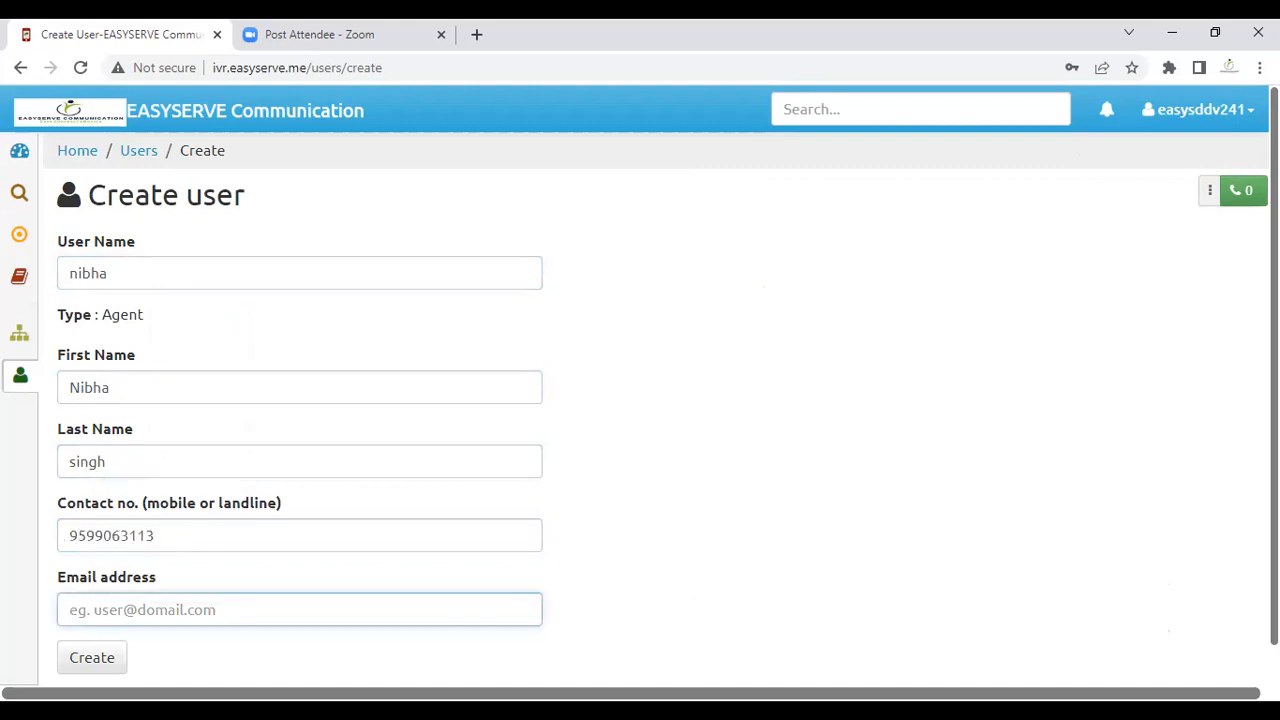
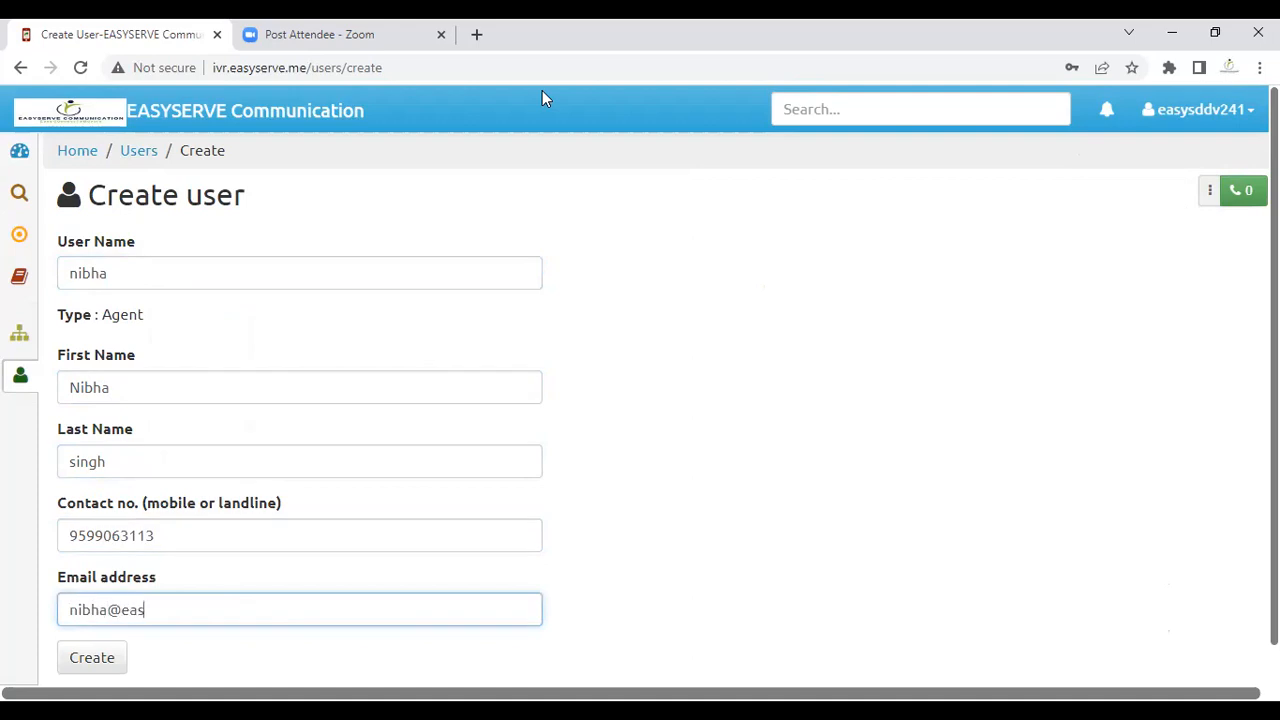
key("Return")
Step: Open the Agent Groups page of IVR app easysddv241
mouse_move(37, 234)
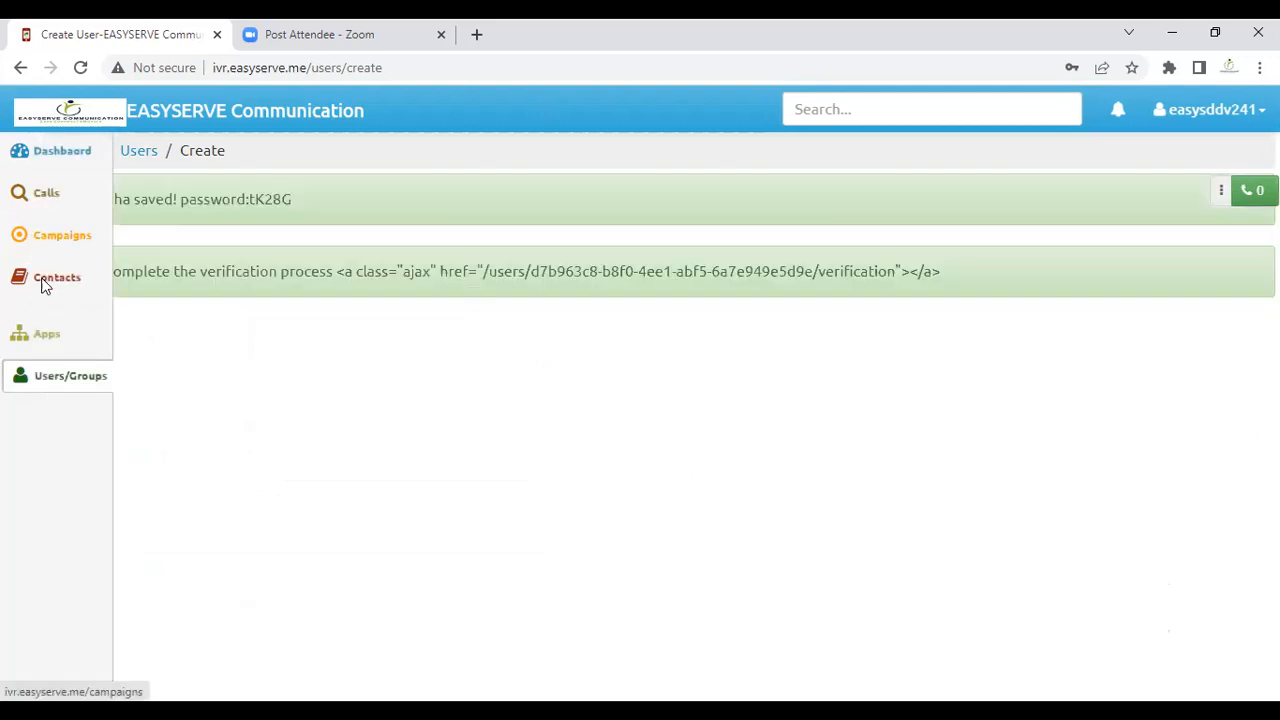
left_click(46, 337)
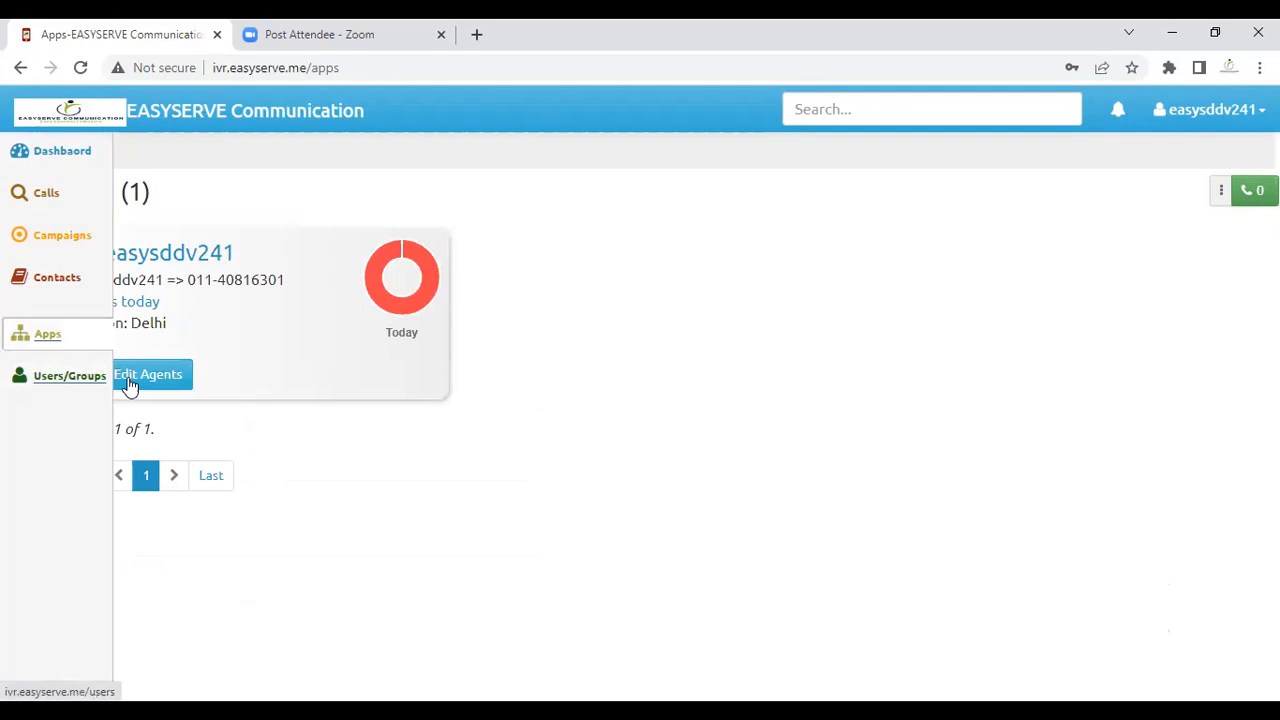
left_click(48, 338)
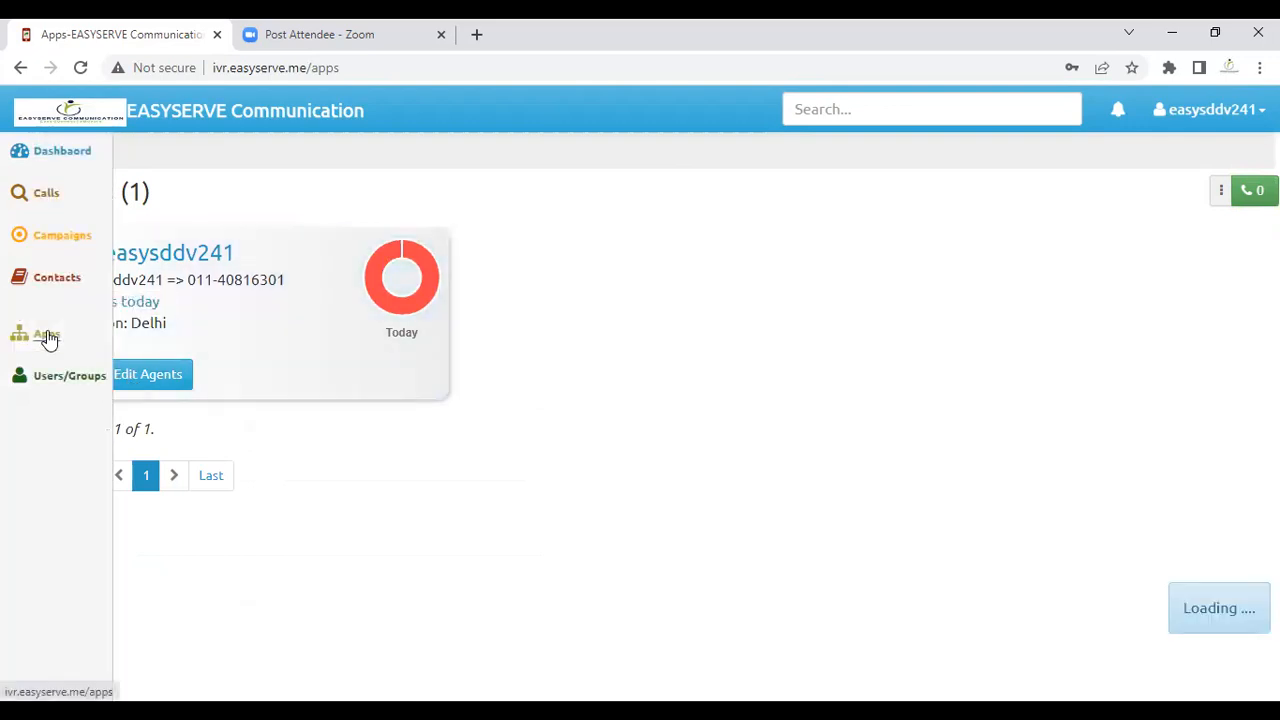
left_click(161, 379)
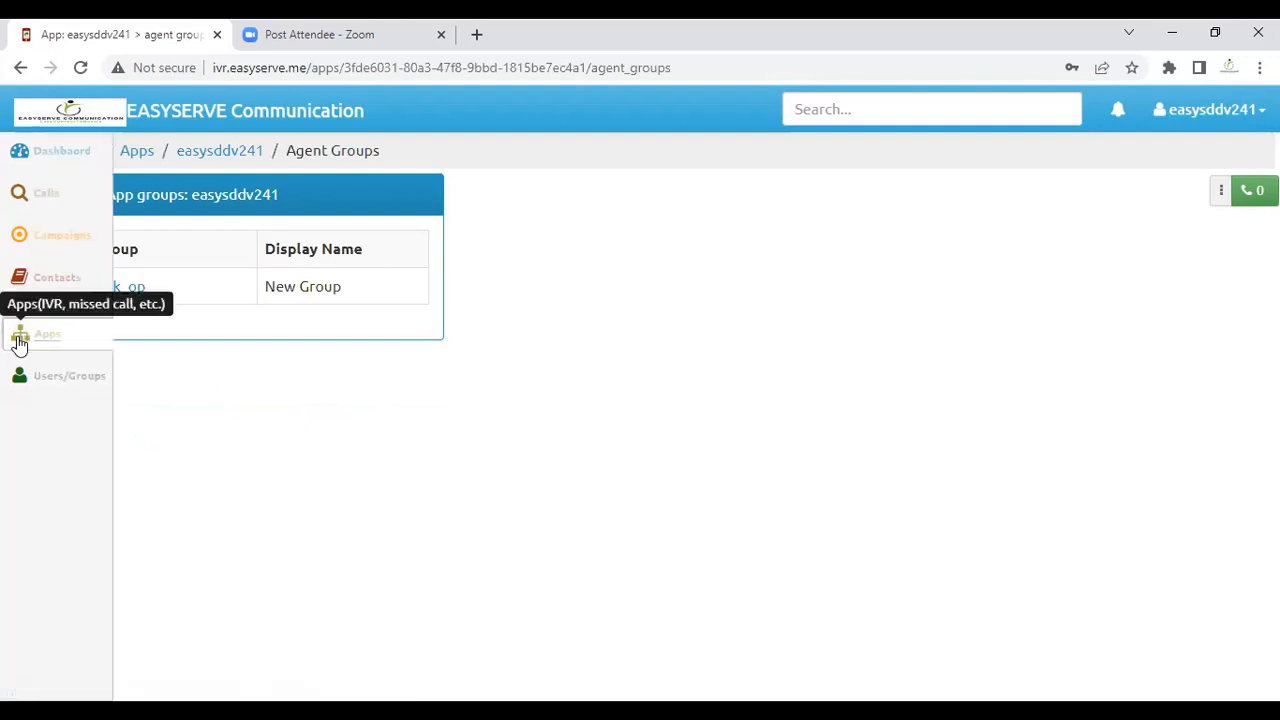
left_click(50, 336)
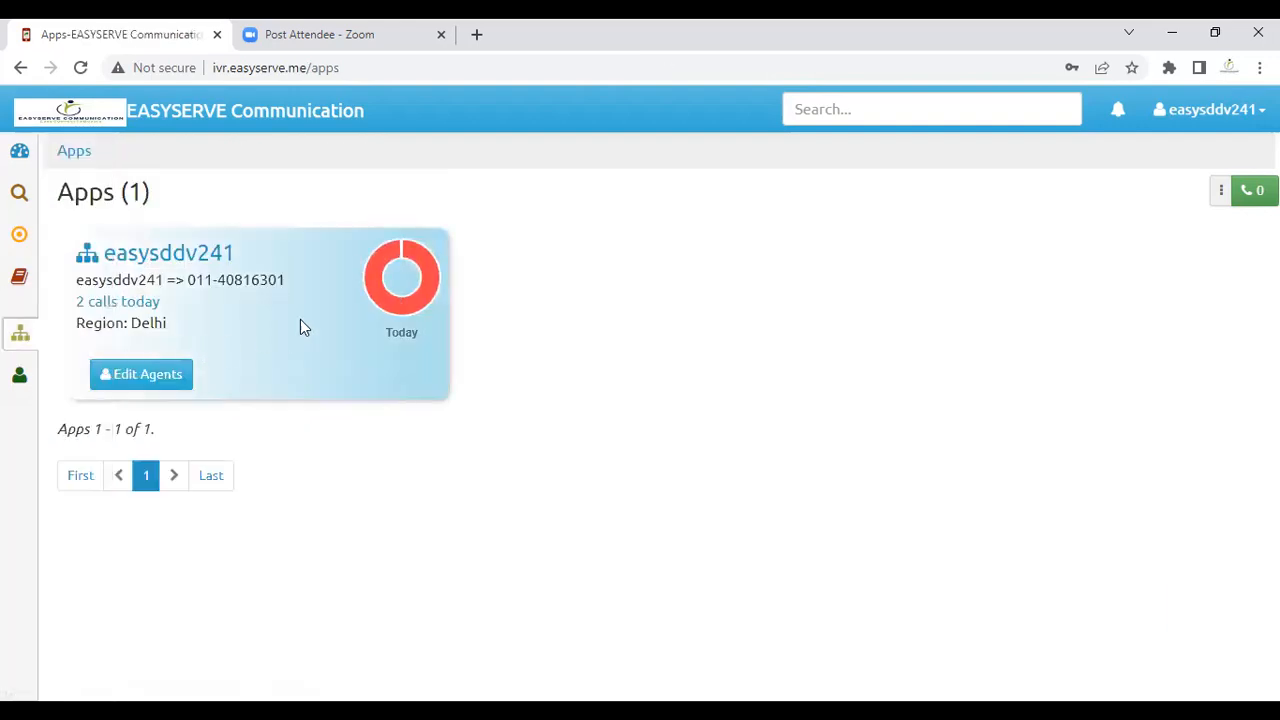
left_click_drag(283, 281, 190, 283)
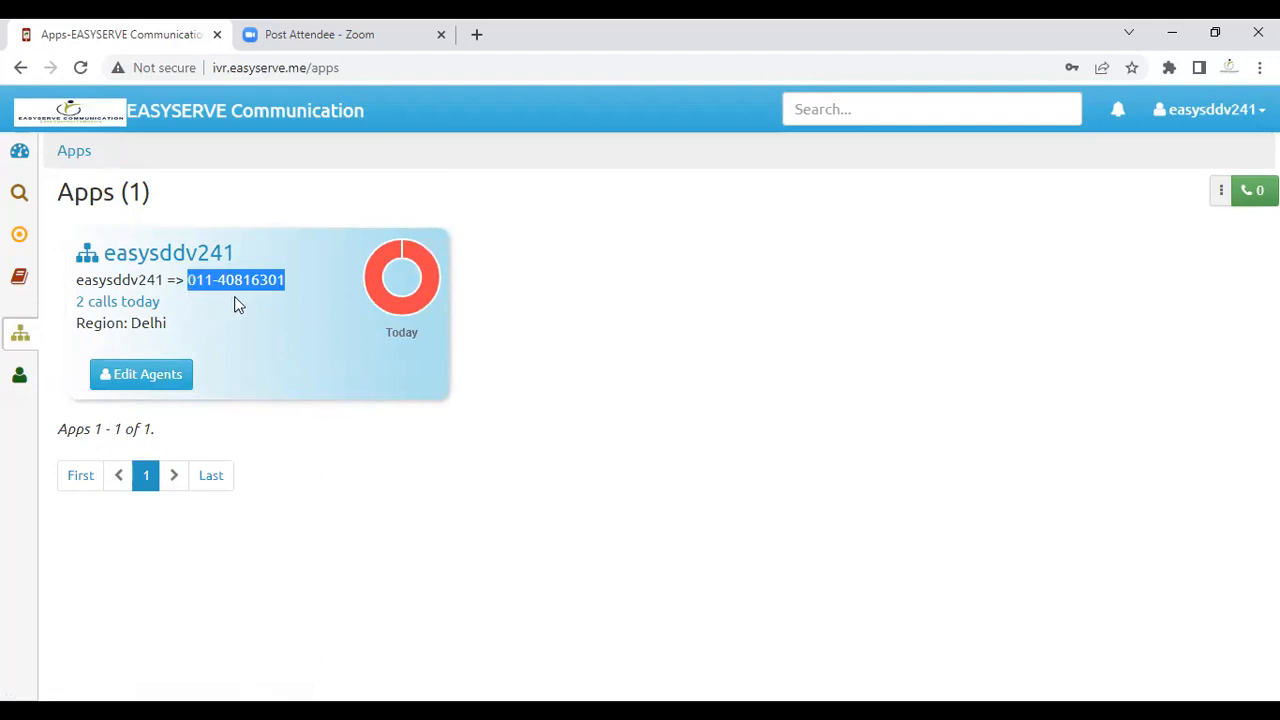
left_click(270, 299)
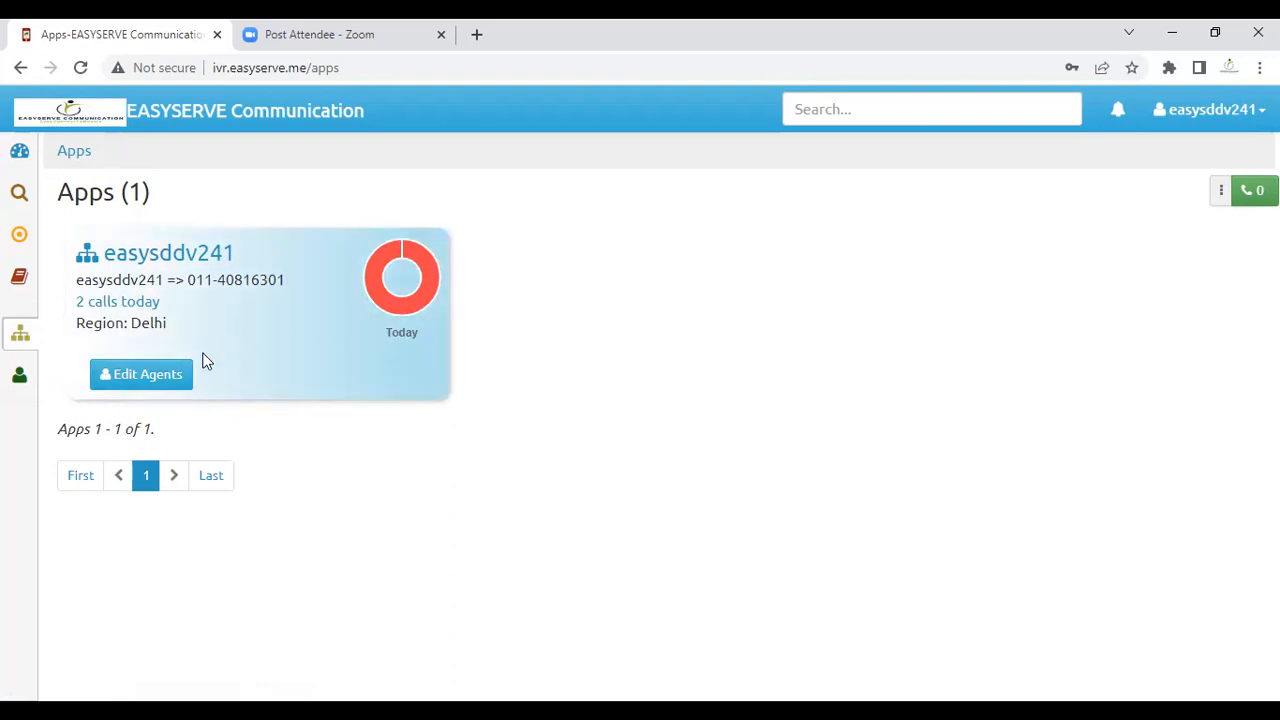
left_click(172, 388)
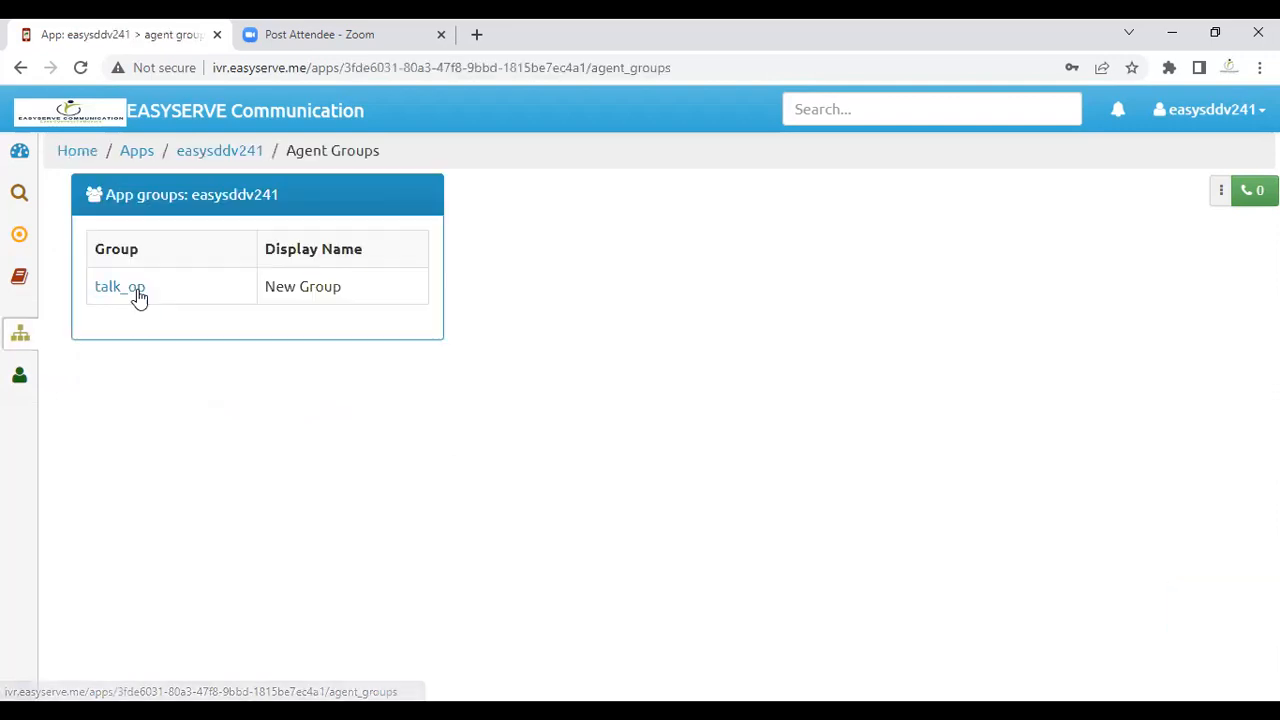
Step: Remove talk_op's existing agent and add the first agent's name and number at priority 1
left_click(131, 296)
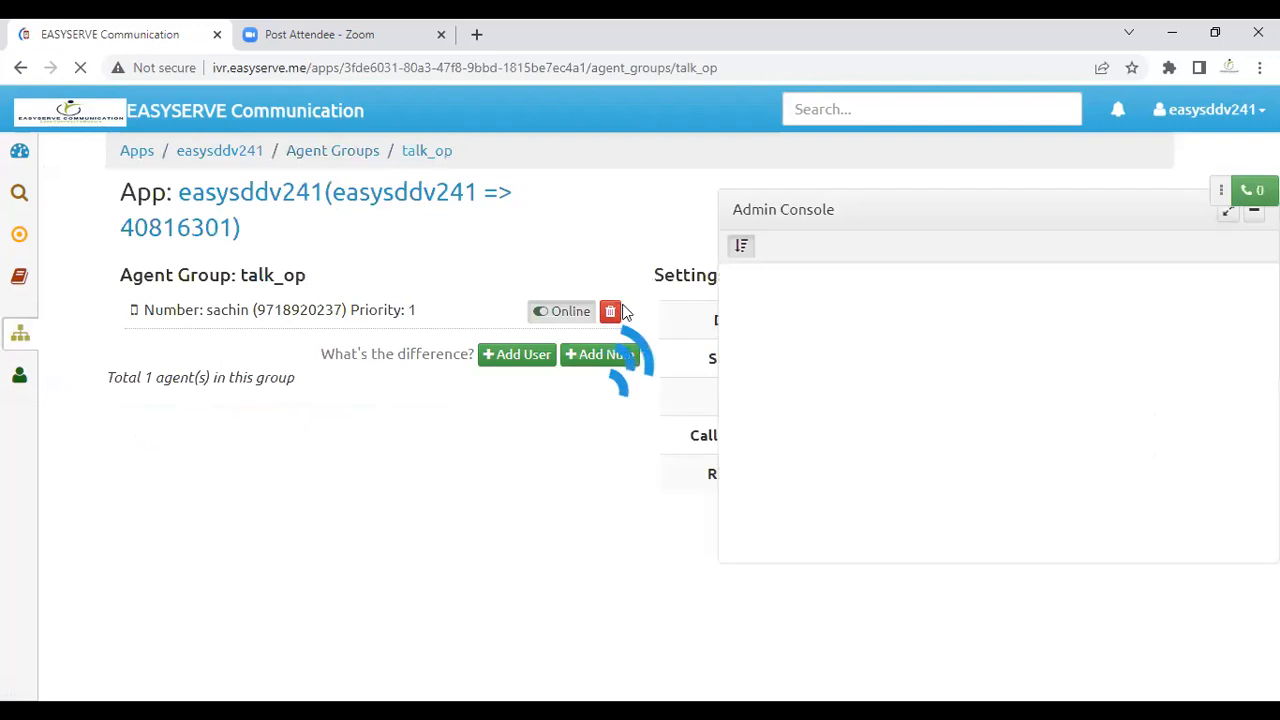
left_click(630, 277)
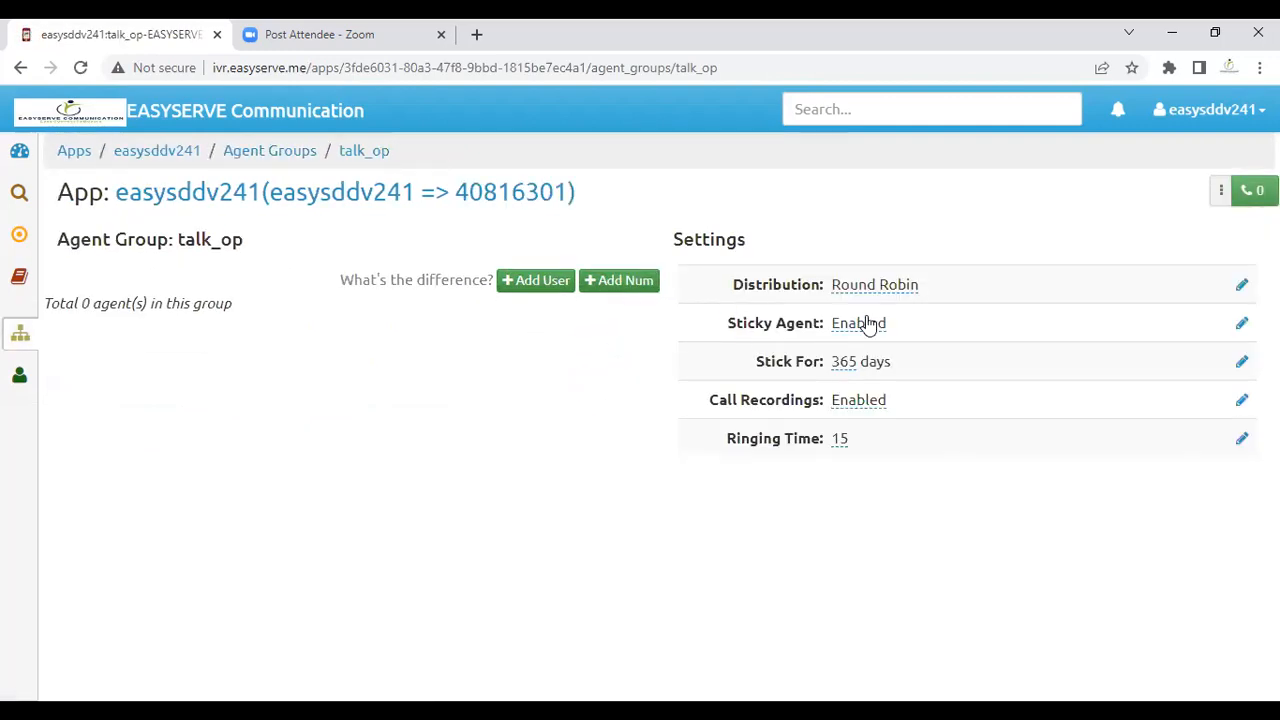
left_click(628, 284)
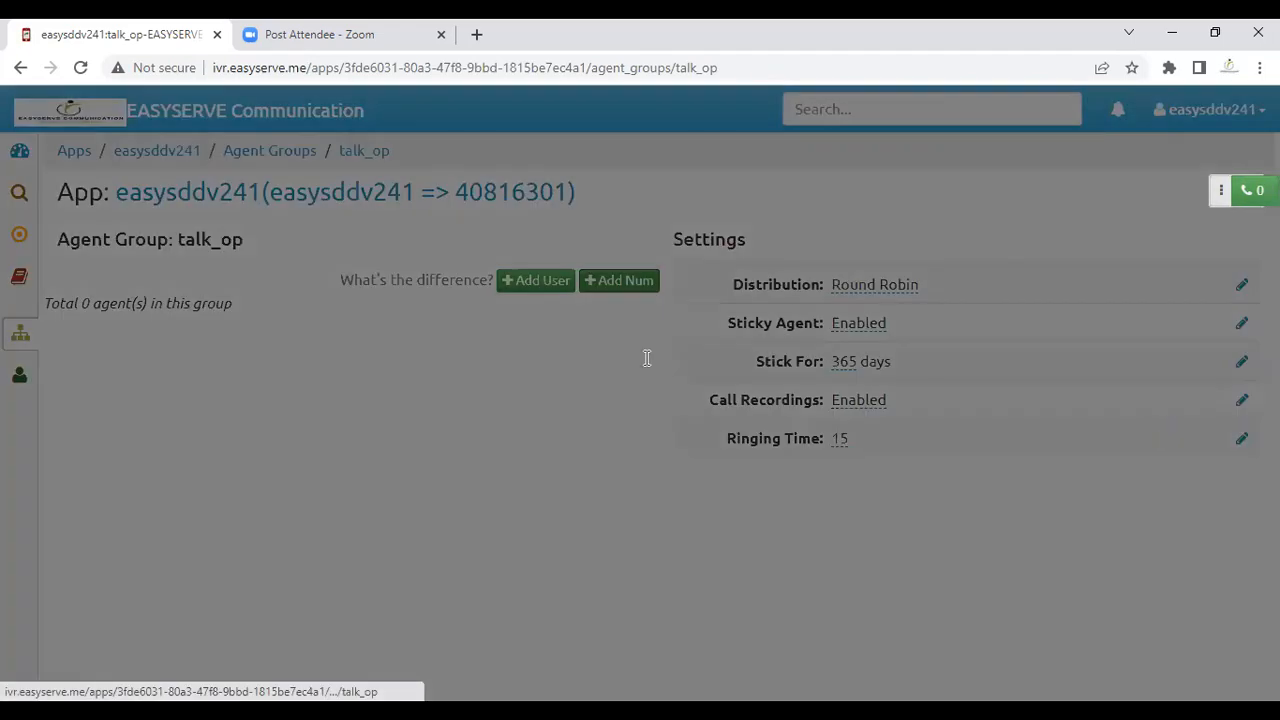
left_click(527, 207)
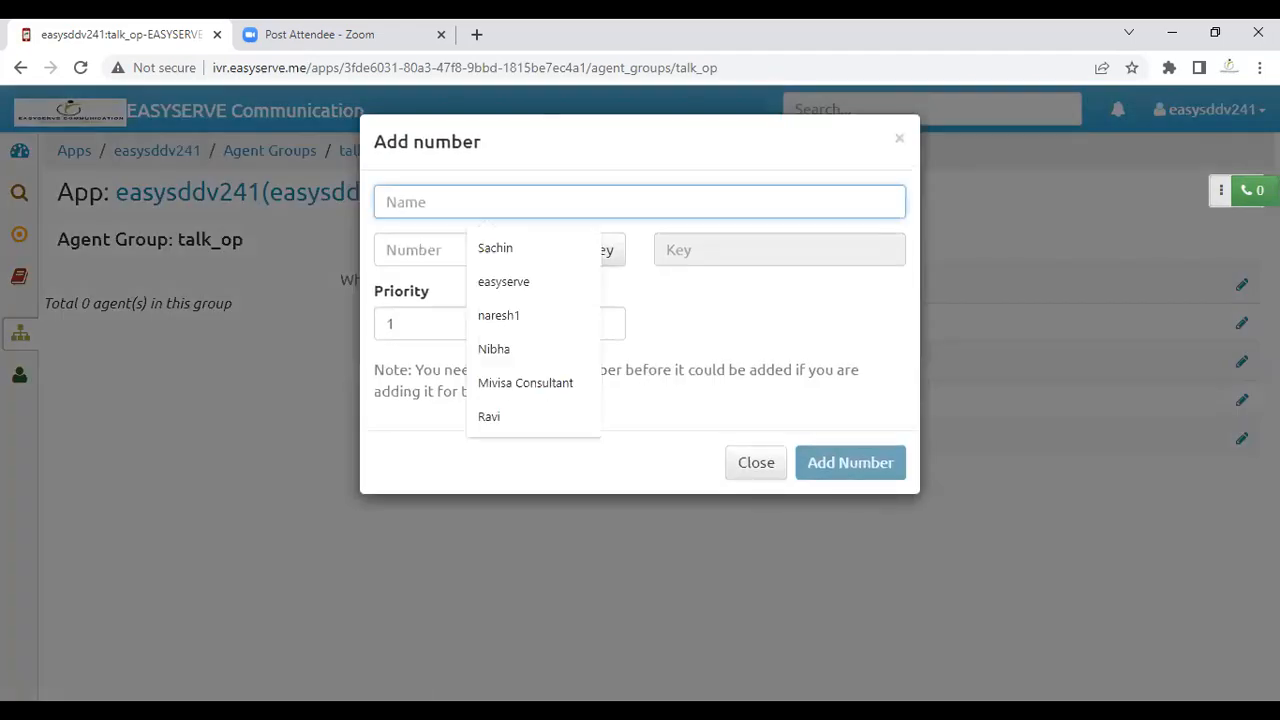
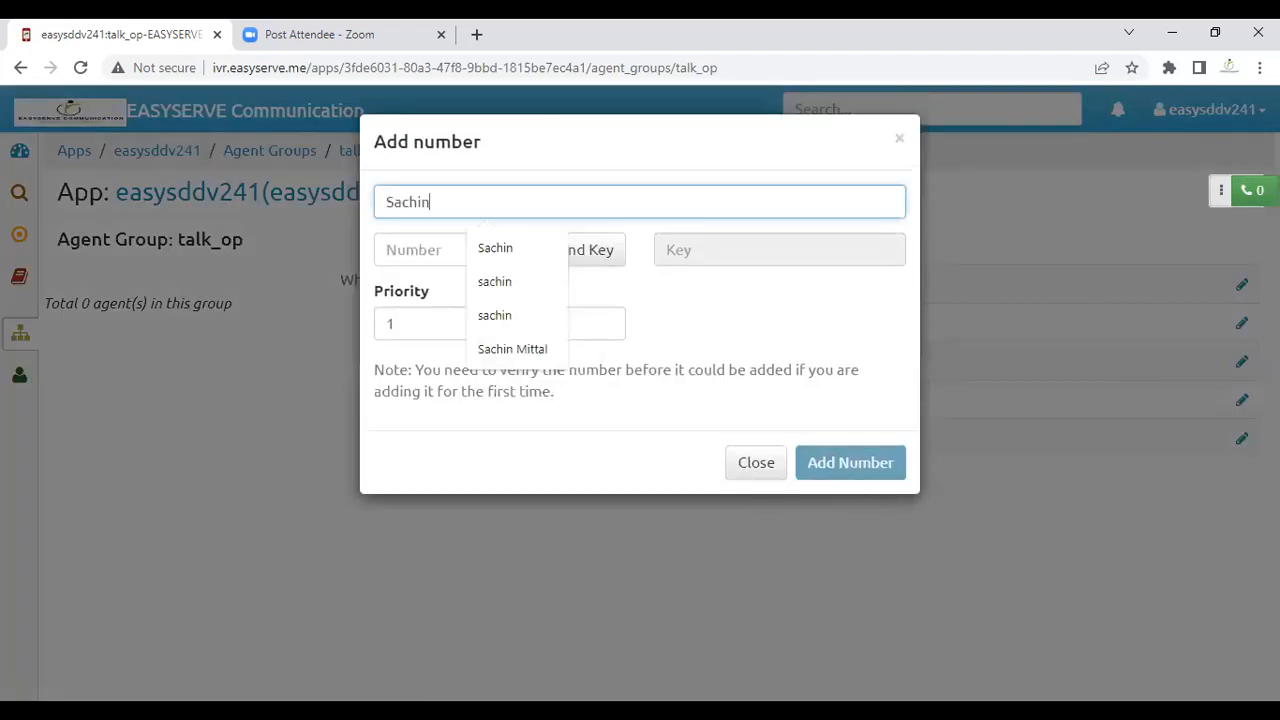
key("Tab")
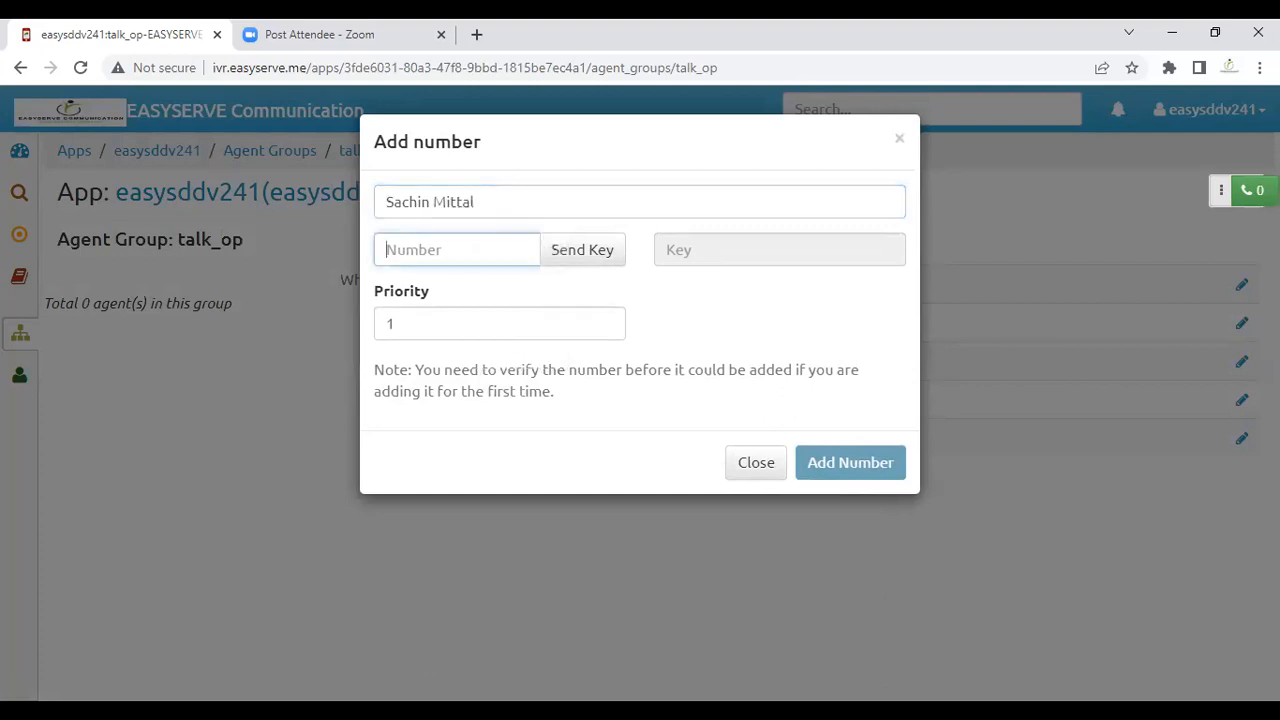
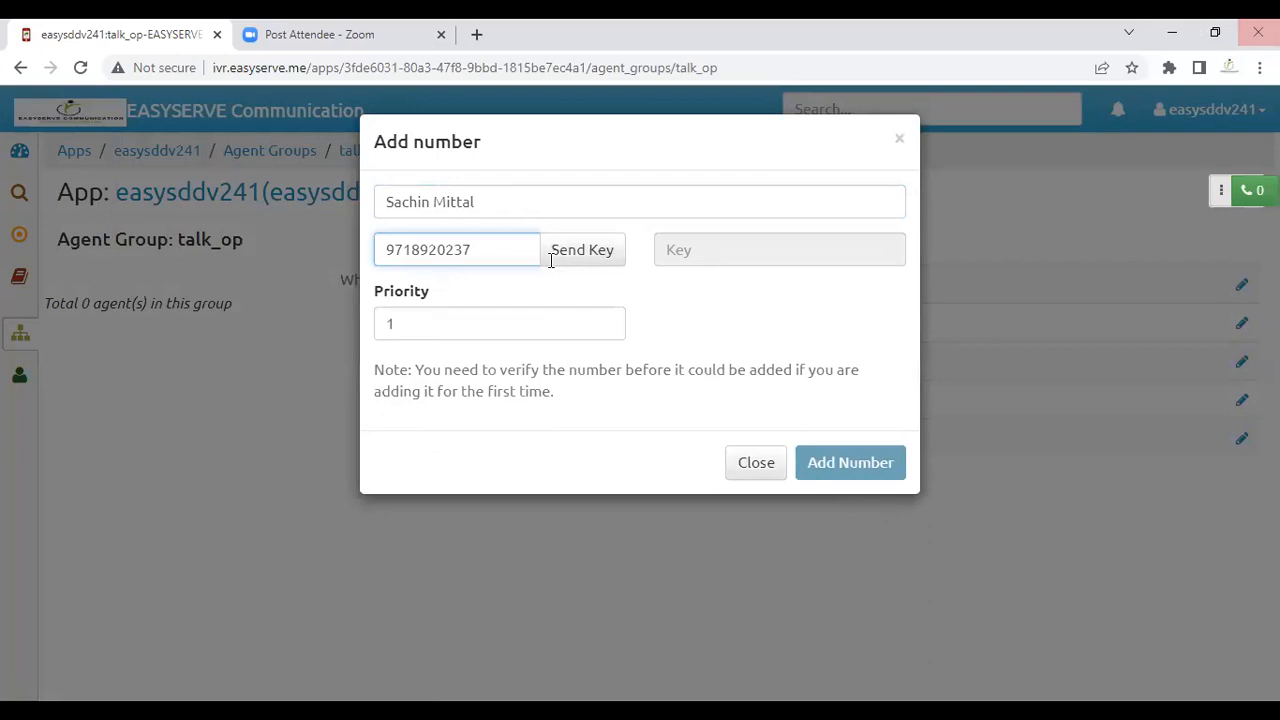
left_click(864, 464)
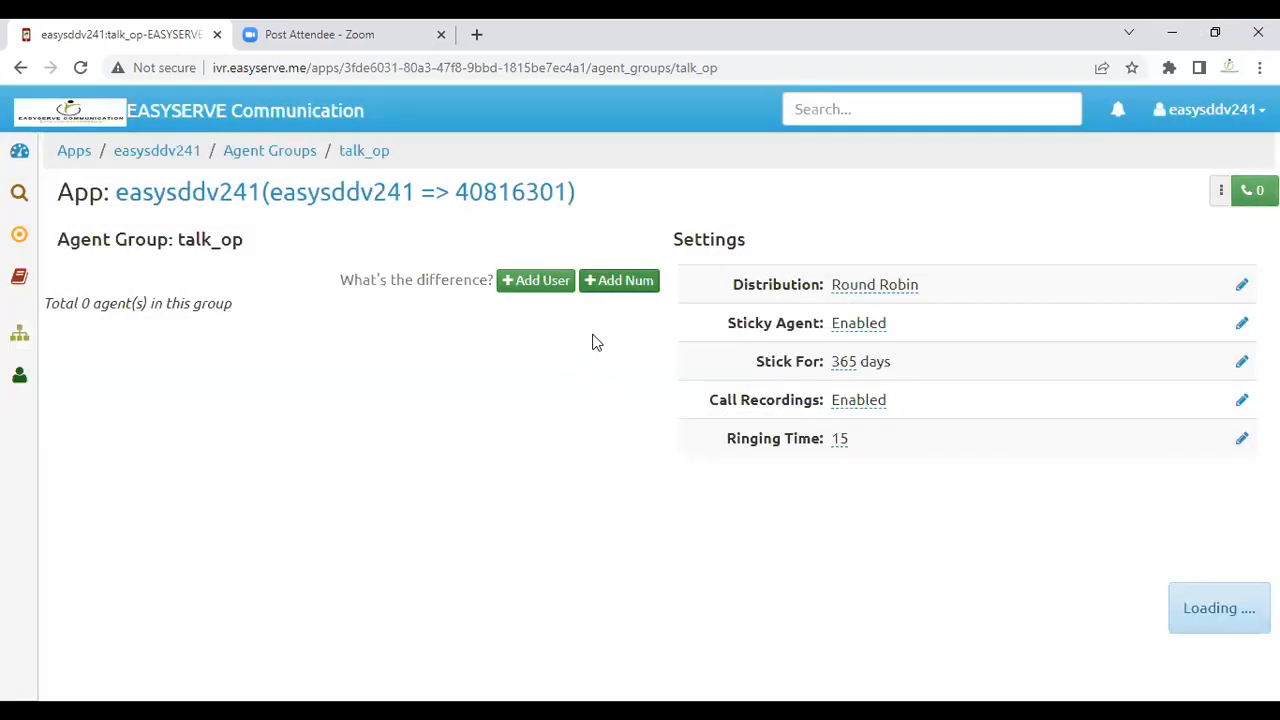
Step: Add the second agent's name and verified number to talk_op at priority 2
left_click(605, 322)
left_click(478, 211)
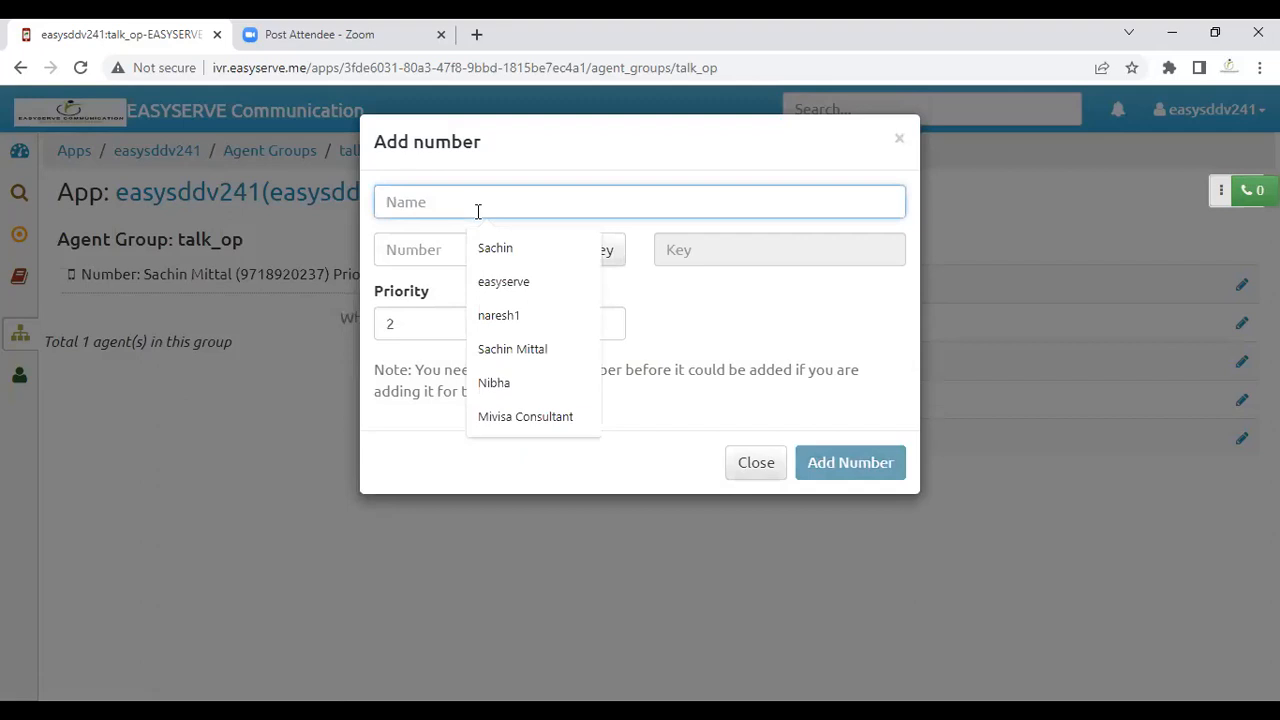
key("Tab")
type("9")
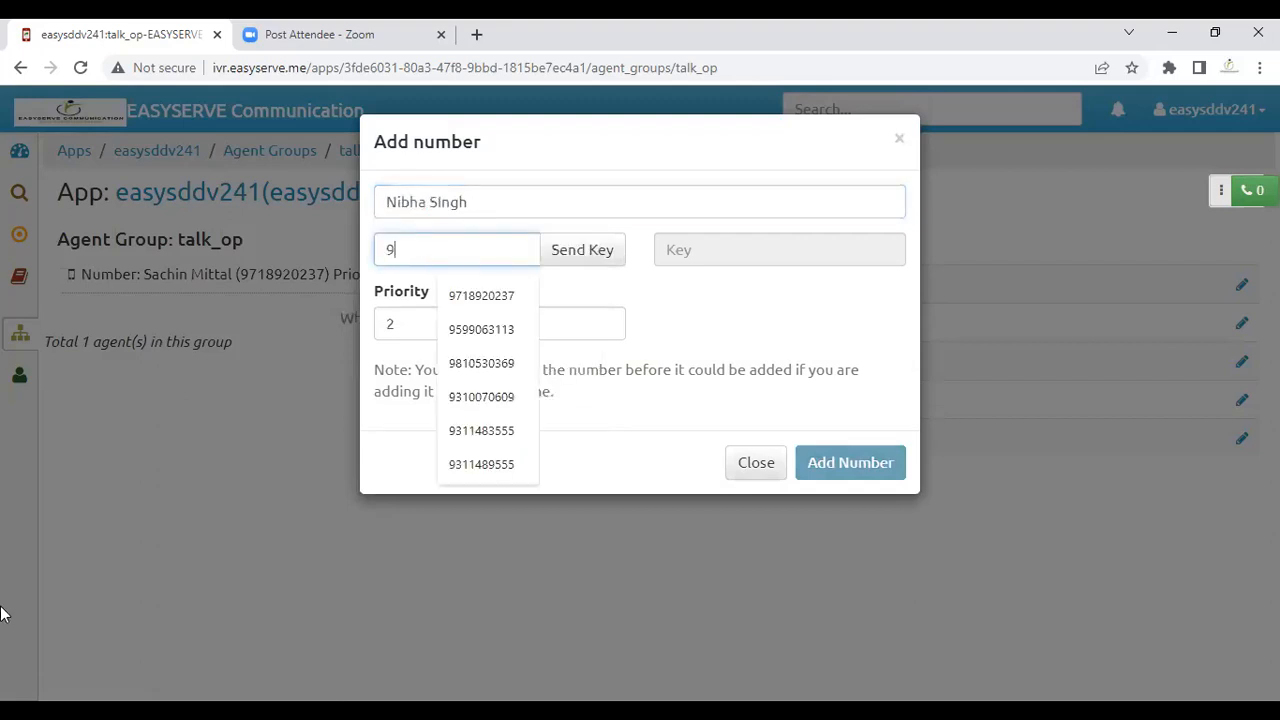
type("59")
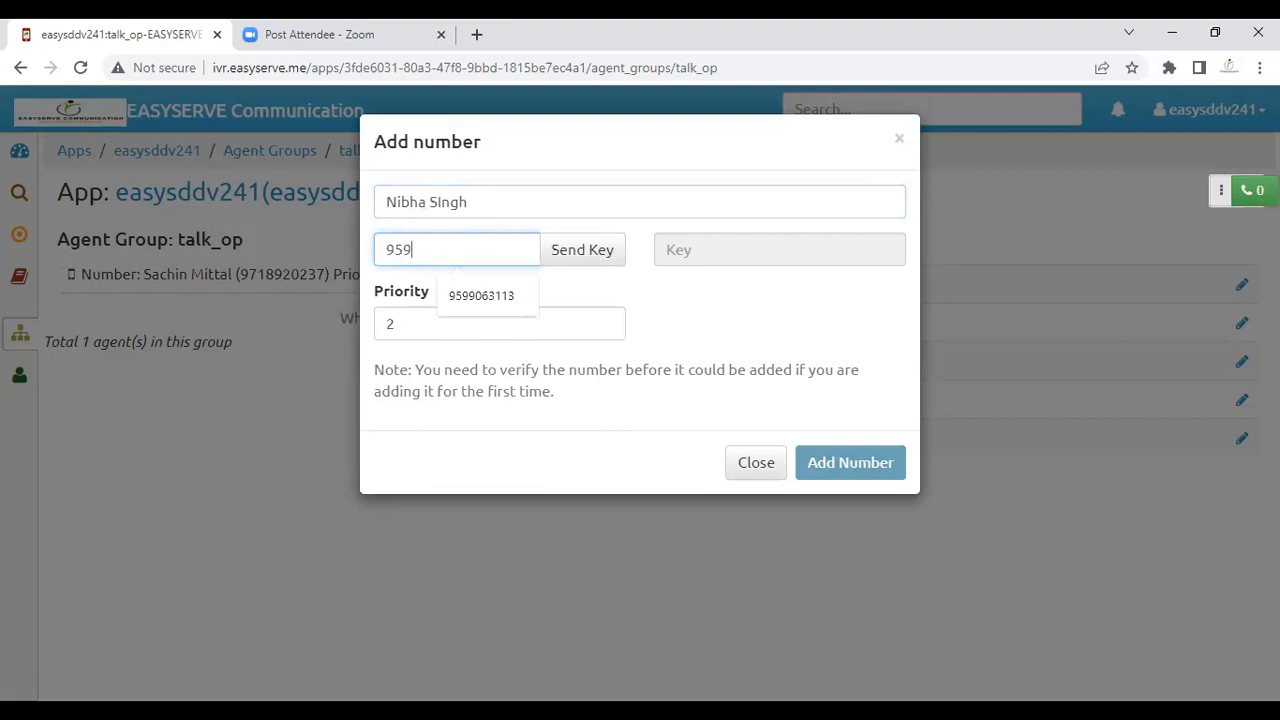
left_click(491, 309)
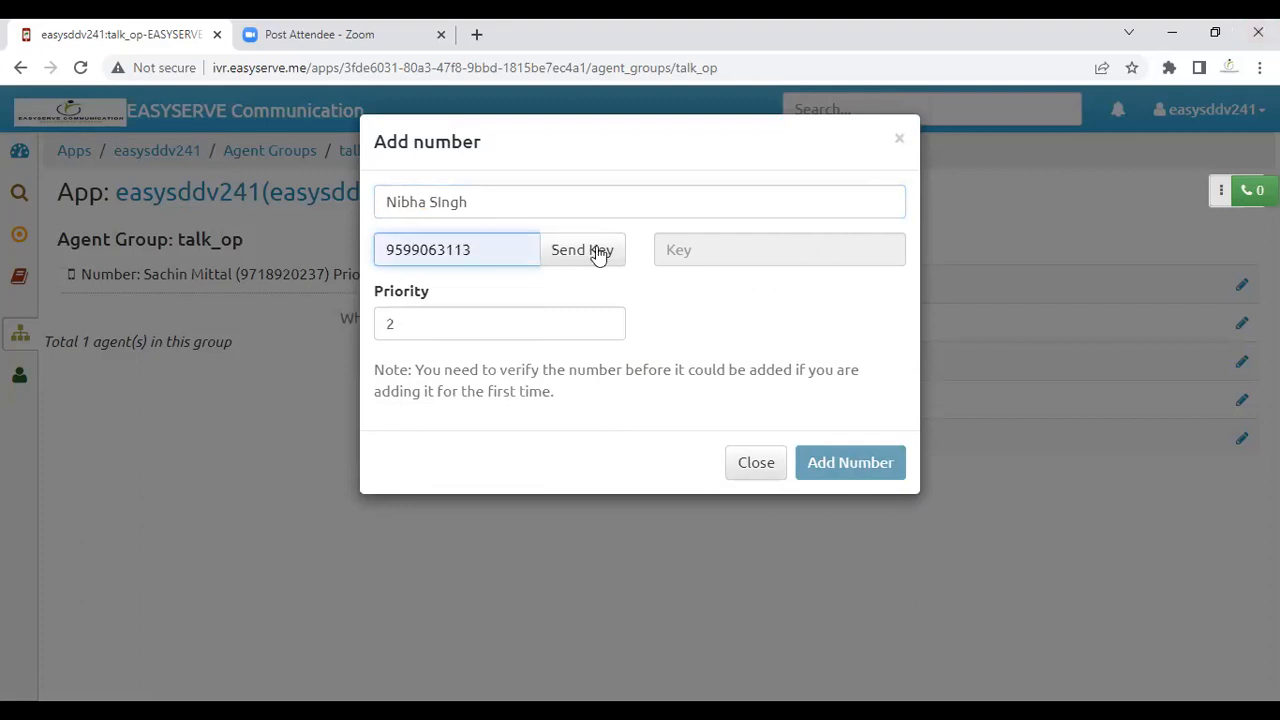
left_click(846, 466)
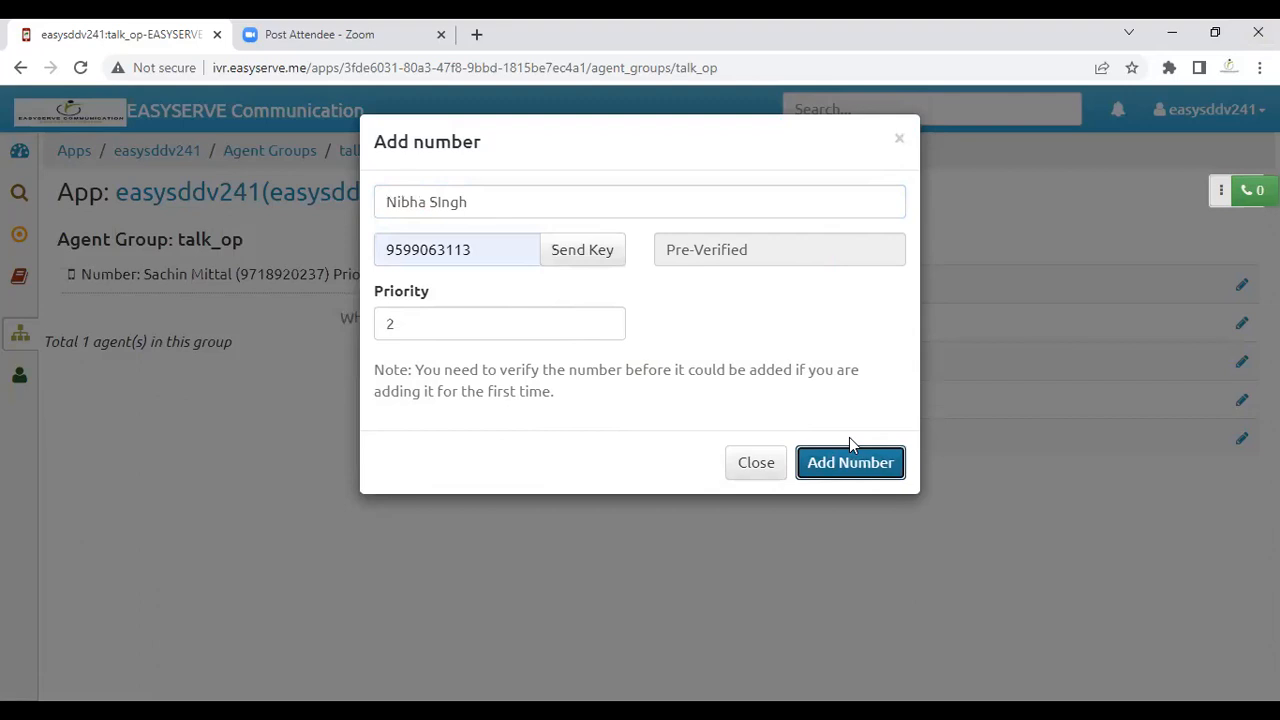
left_click(851, 462)
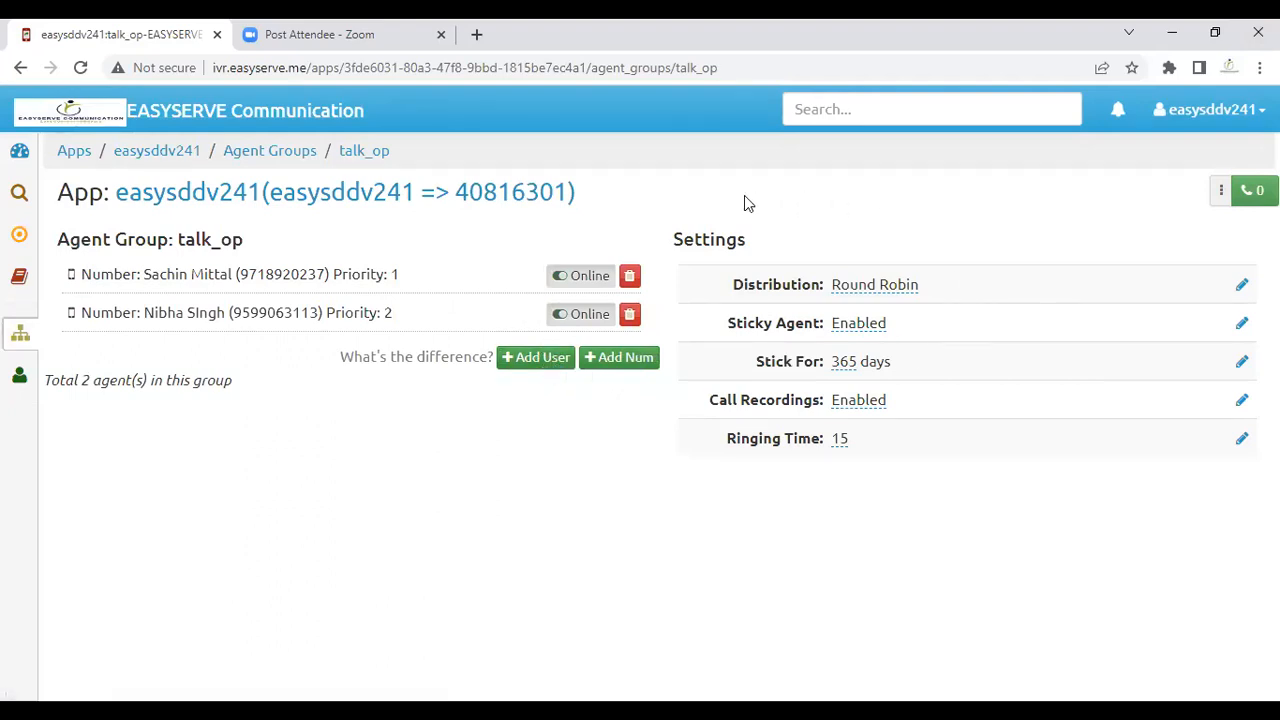
left_click_drag(741, 207, 681, 229)
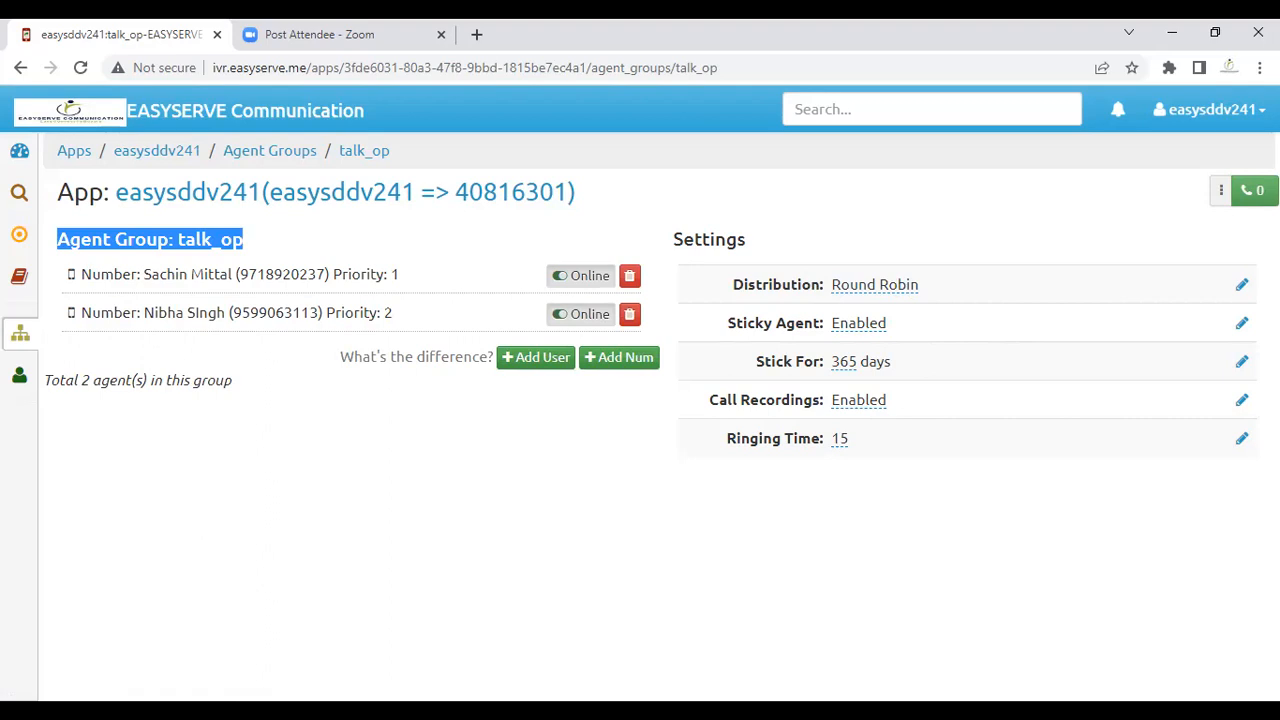
left_click(1240, 328)
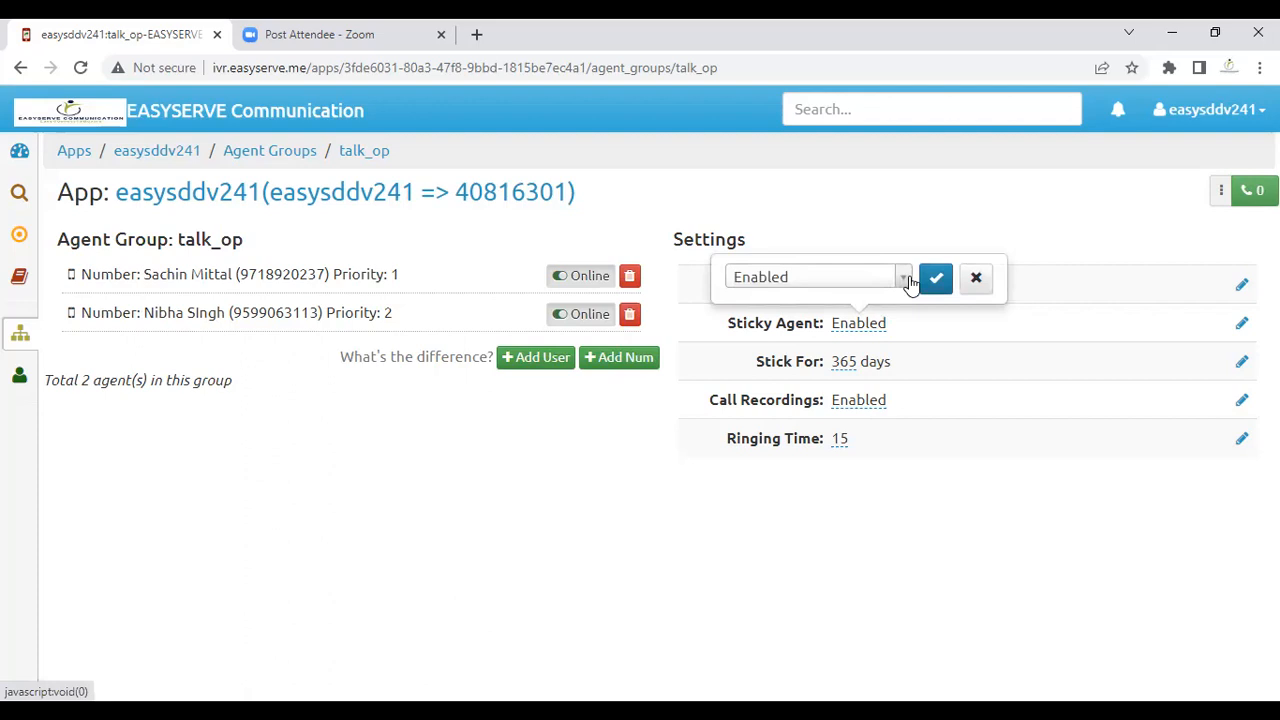
left_click(975, 278)
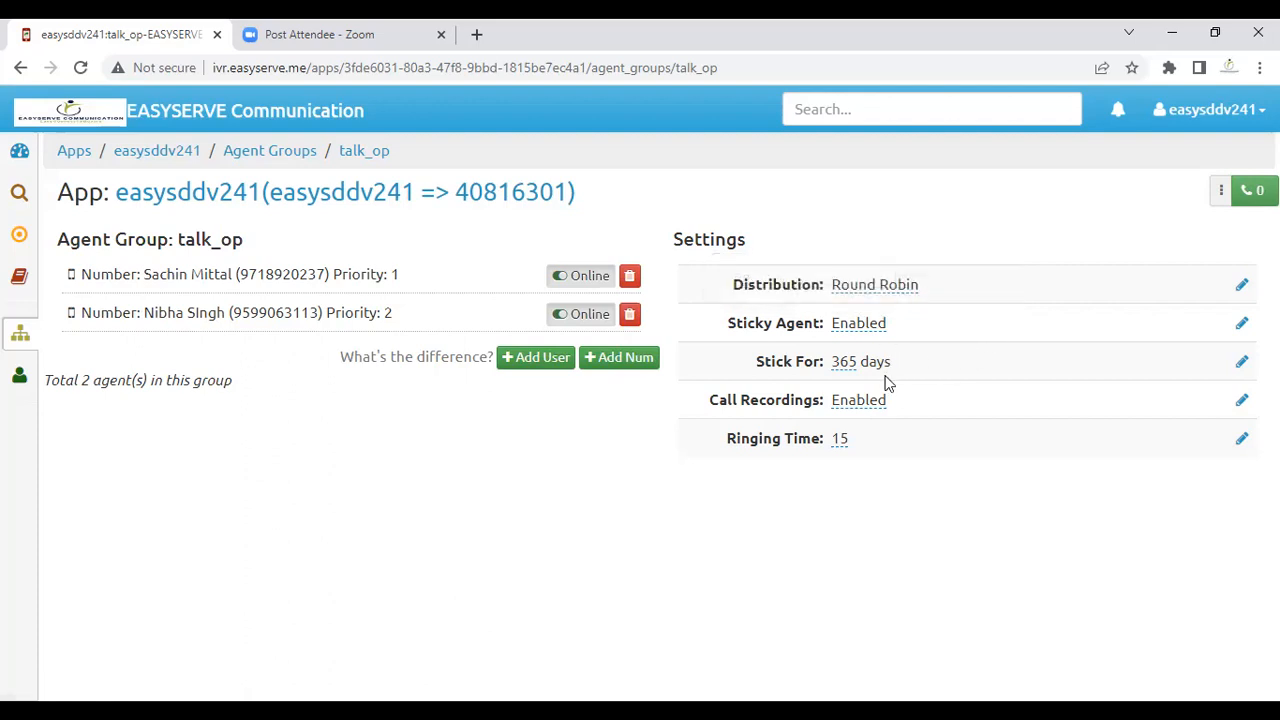
left_click(1241, 362)
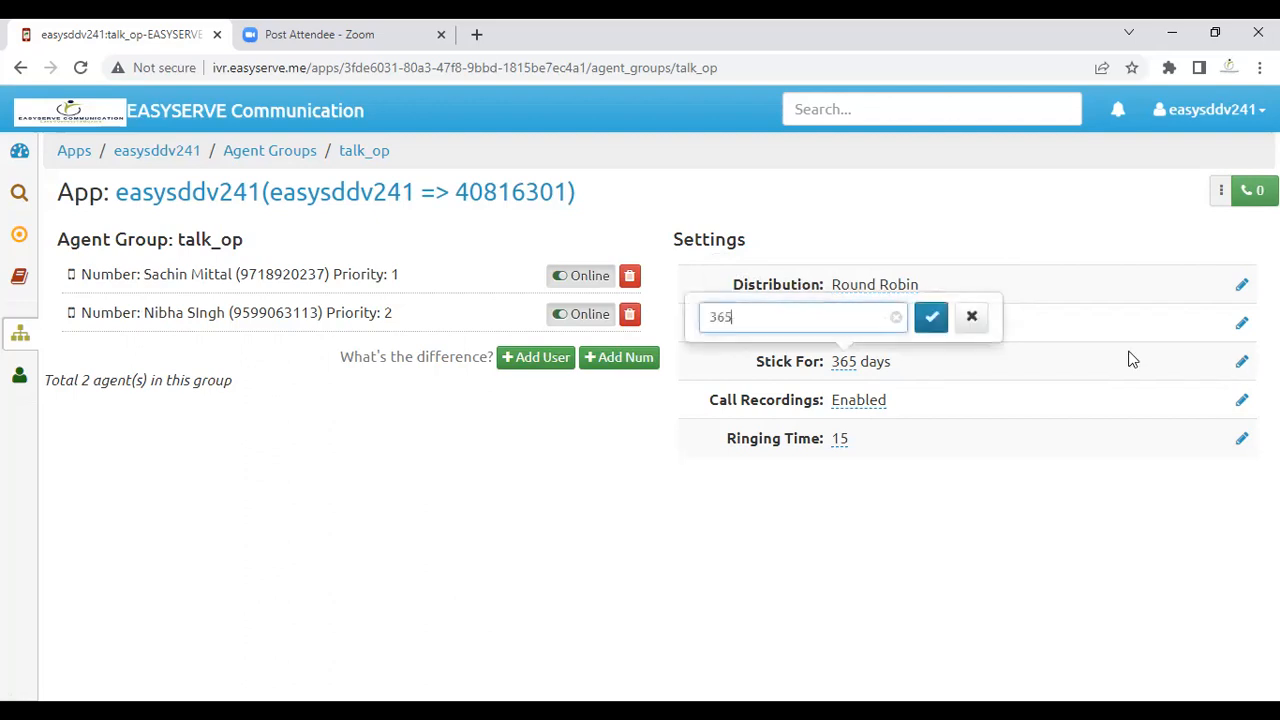
left_click(971, 317)
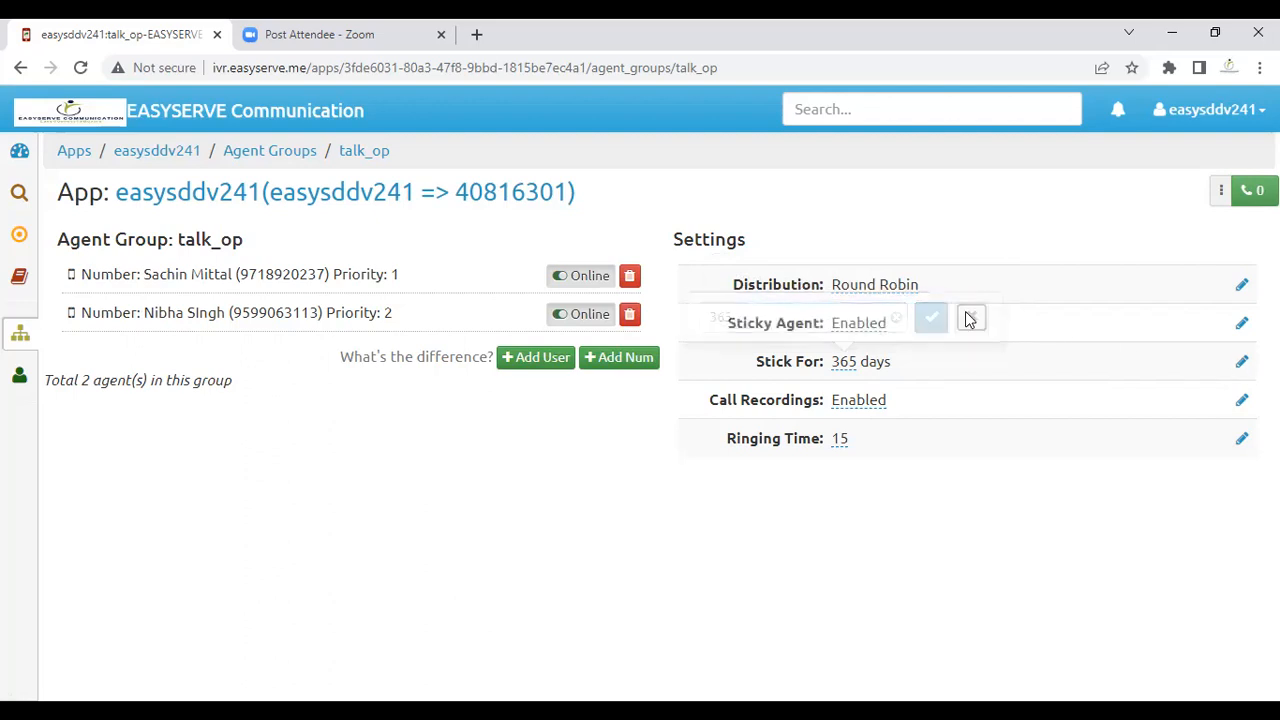
left_click(1241, 402)
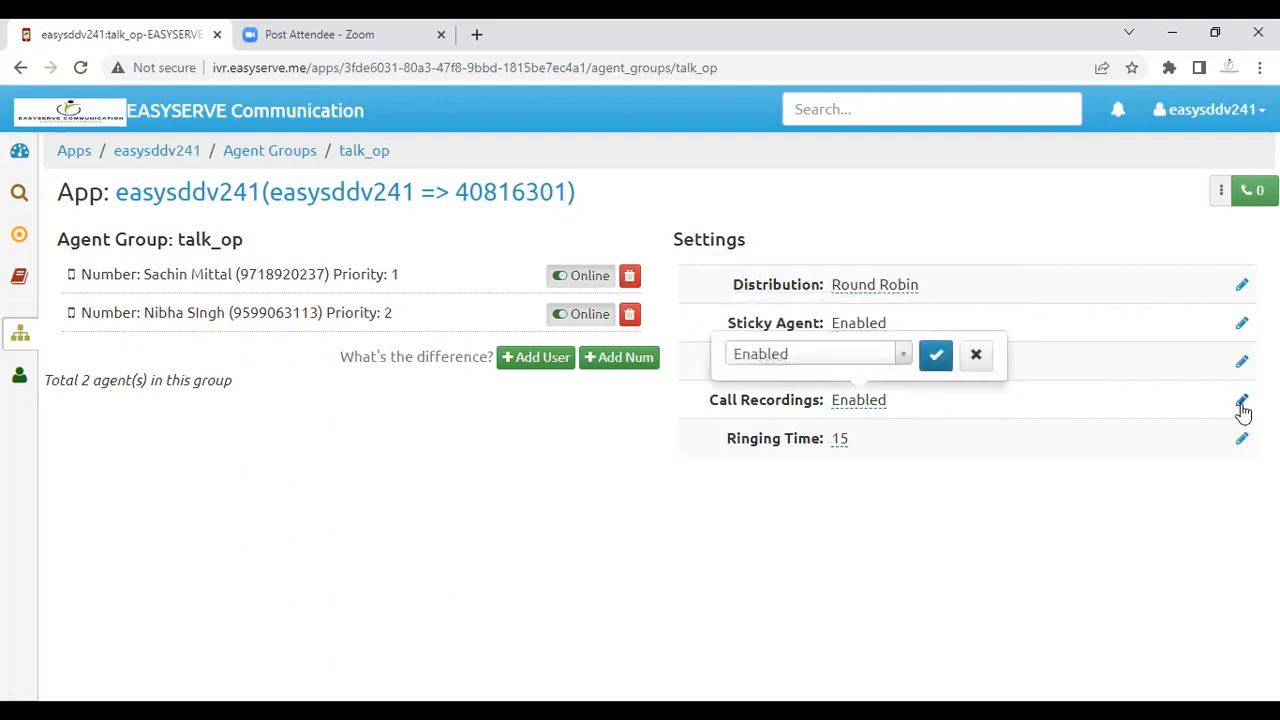
left_click(984, 366)
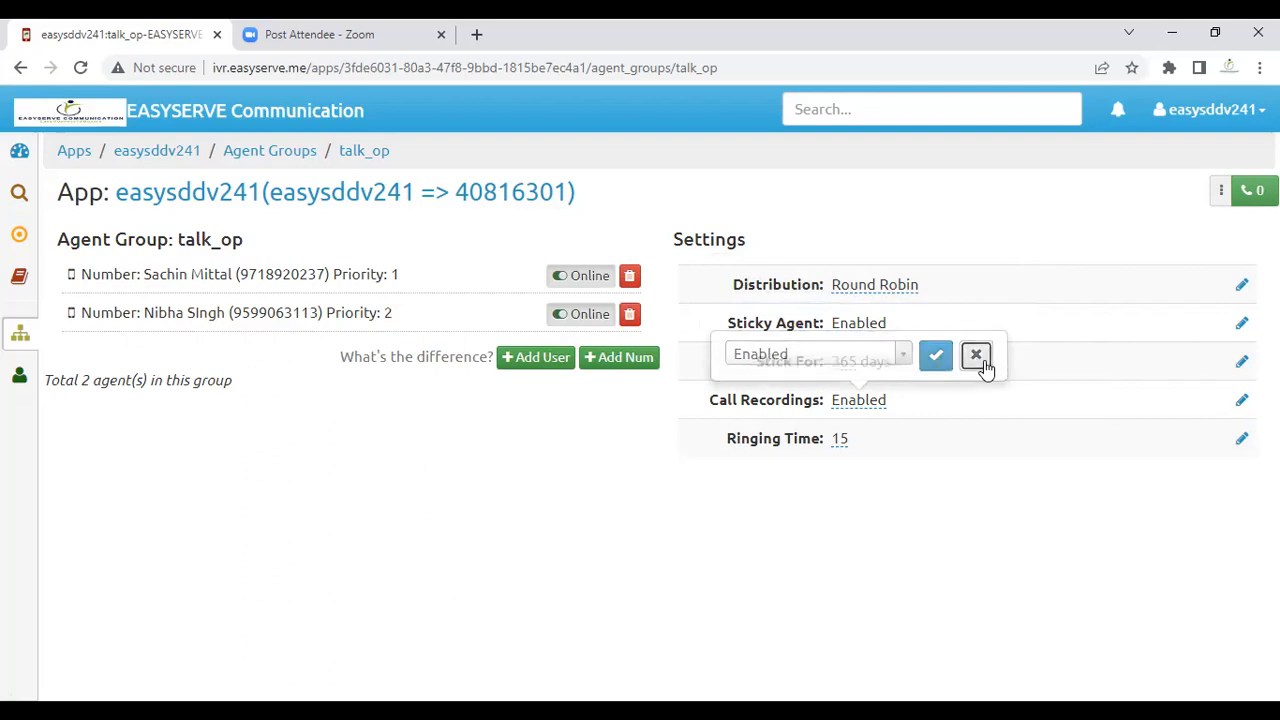
left_click(1241, 440)
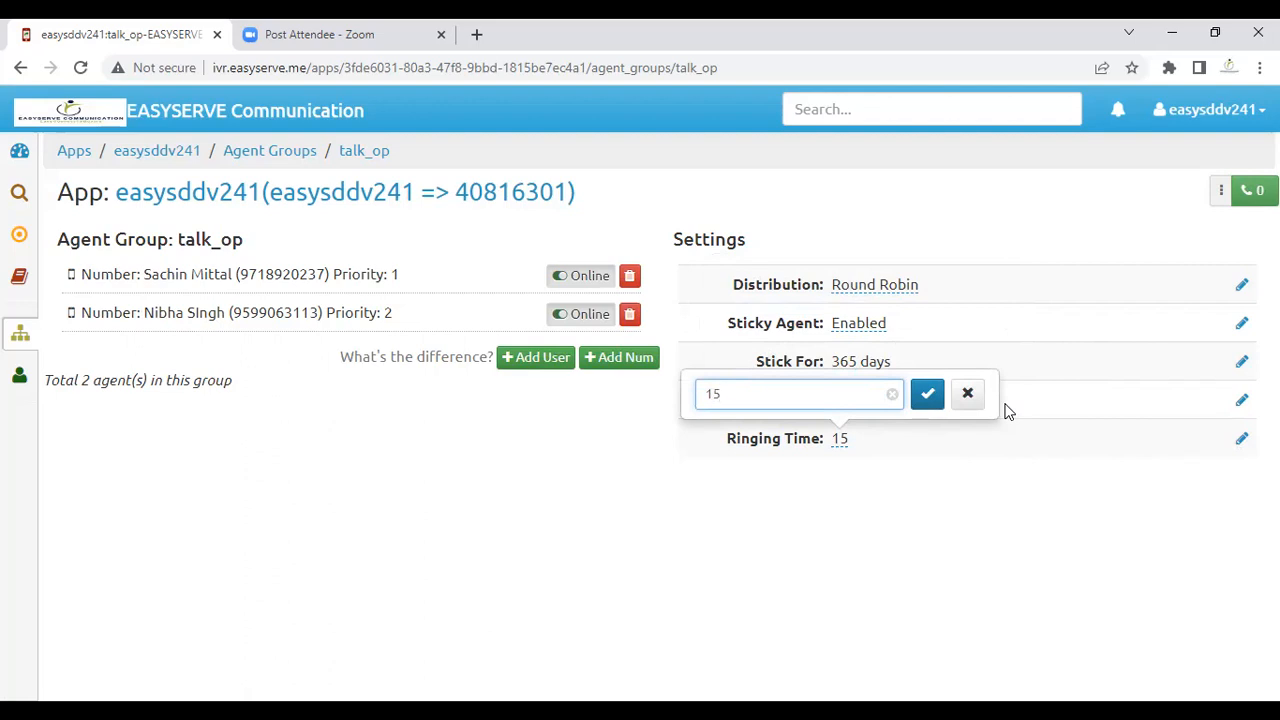
left_click(973, 408)
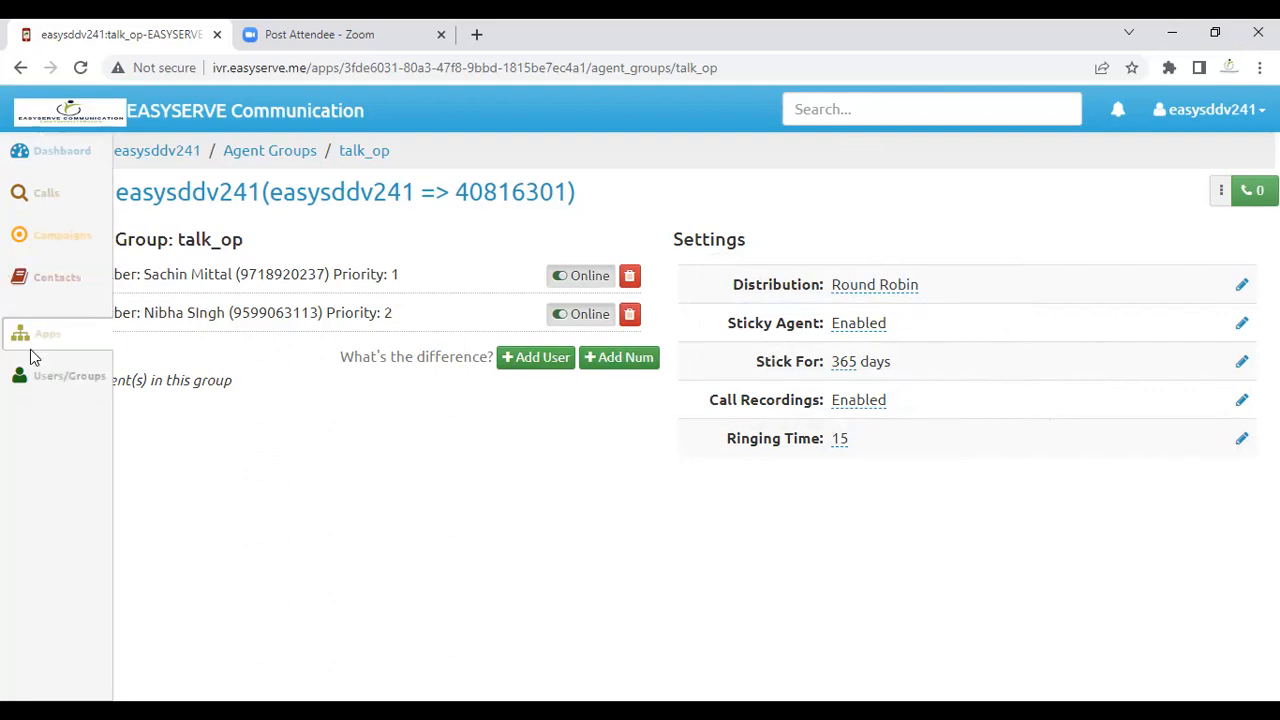
Step: Filter the Calls log to the last 7 days, 12–18 Sep 2022
left_click(45, 338)
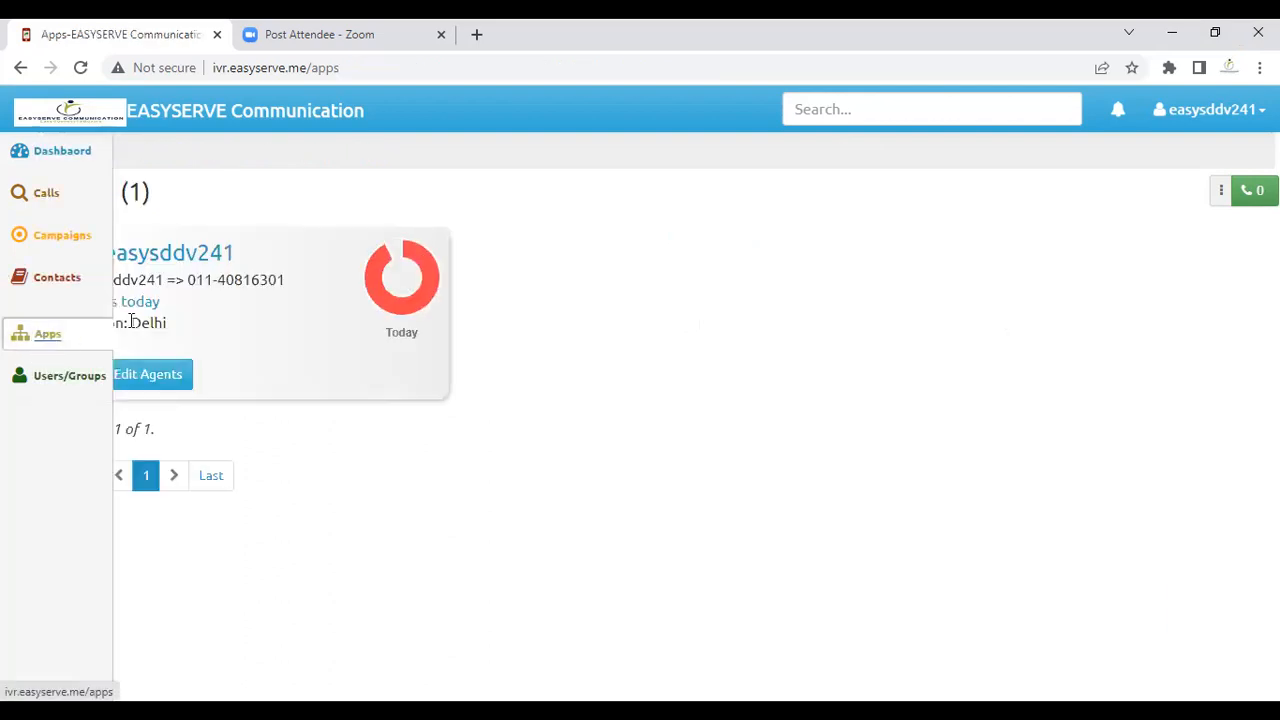
left_click(48, 197)
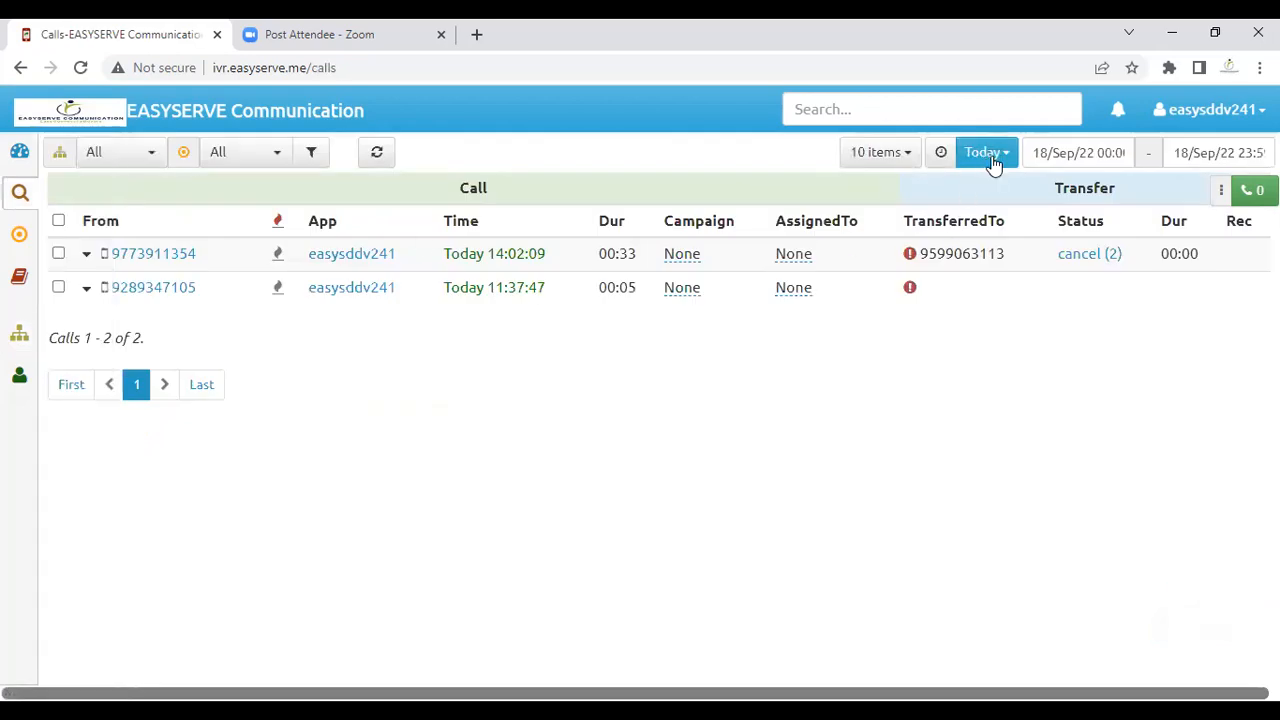
left_click(997, 160)
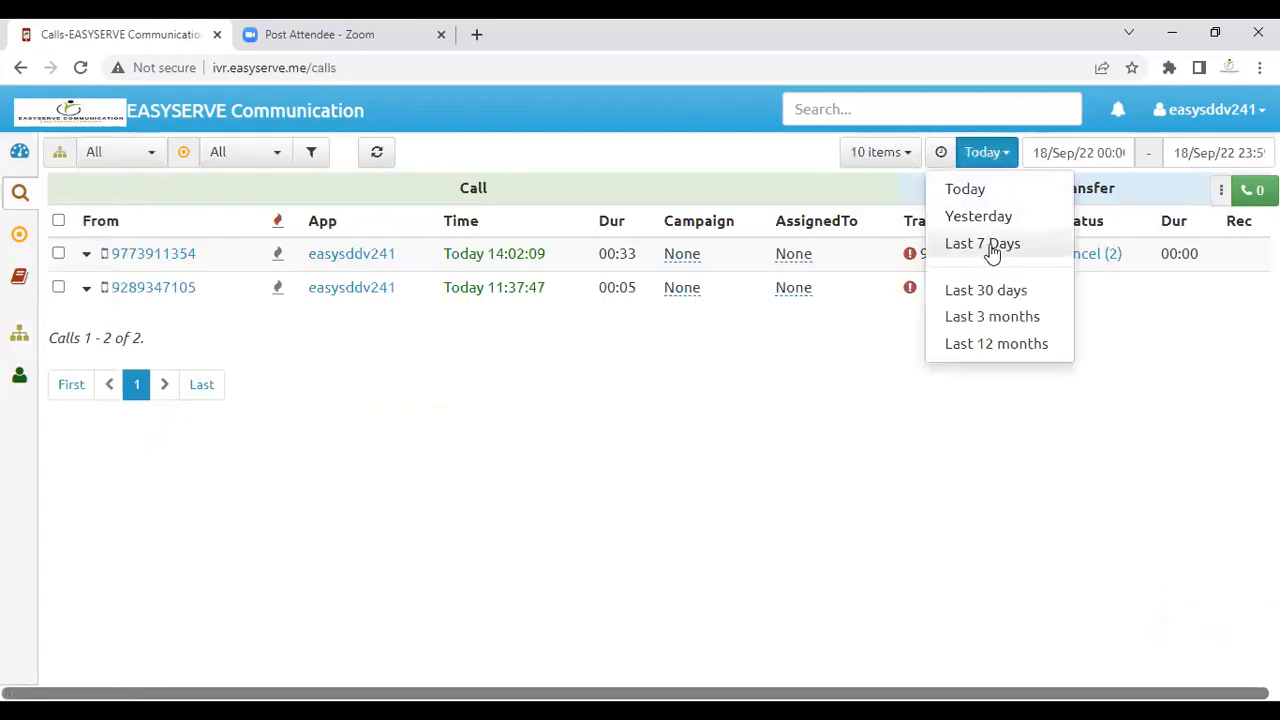
left_click(988, 244)
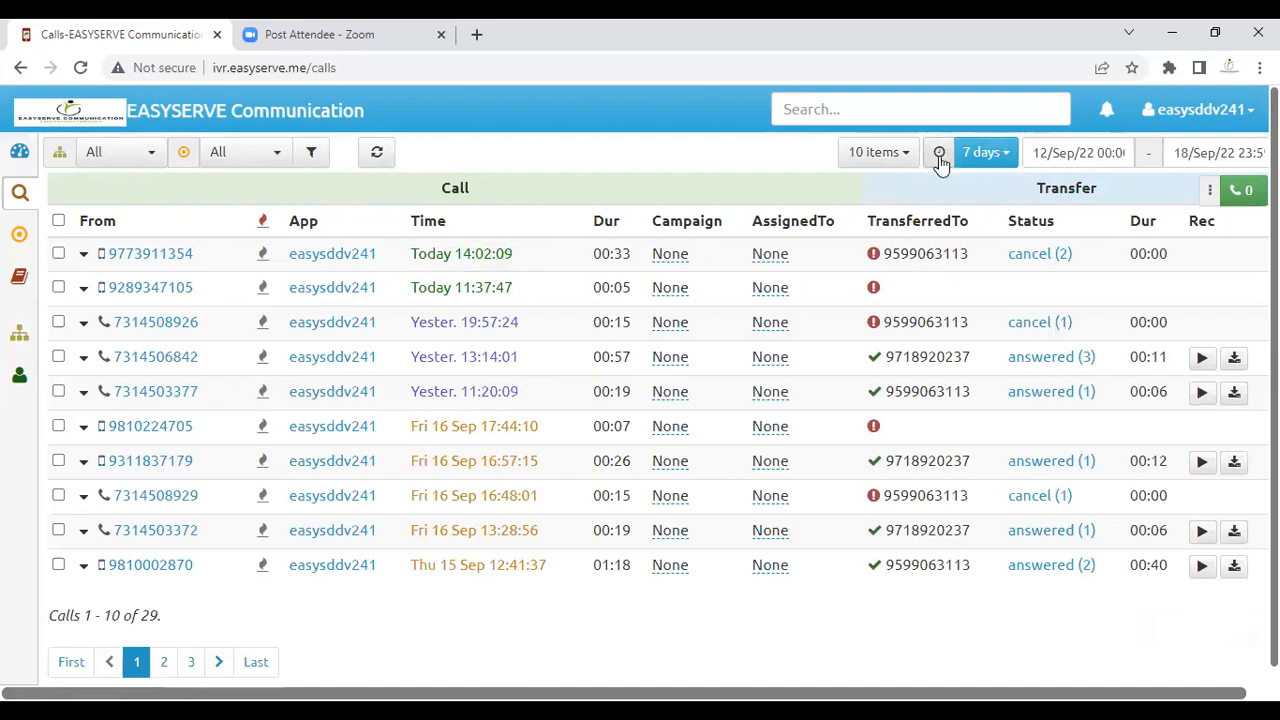
left_click(886, 151)
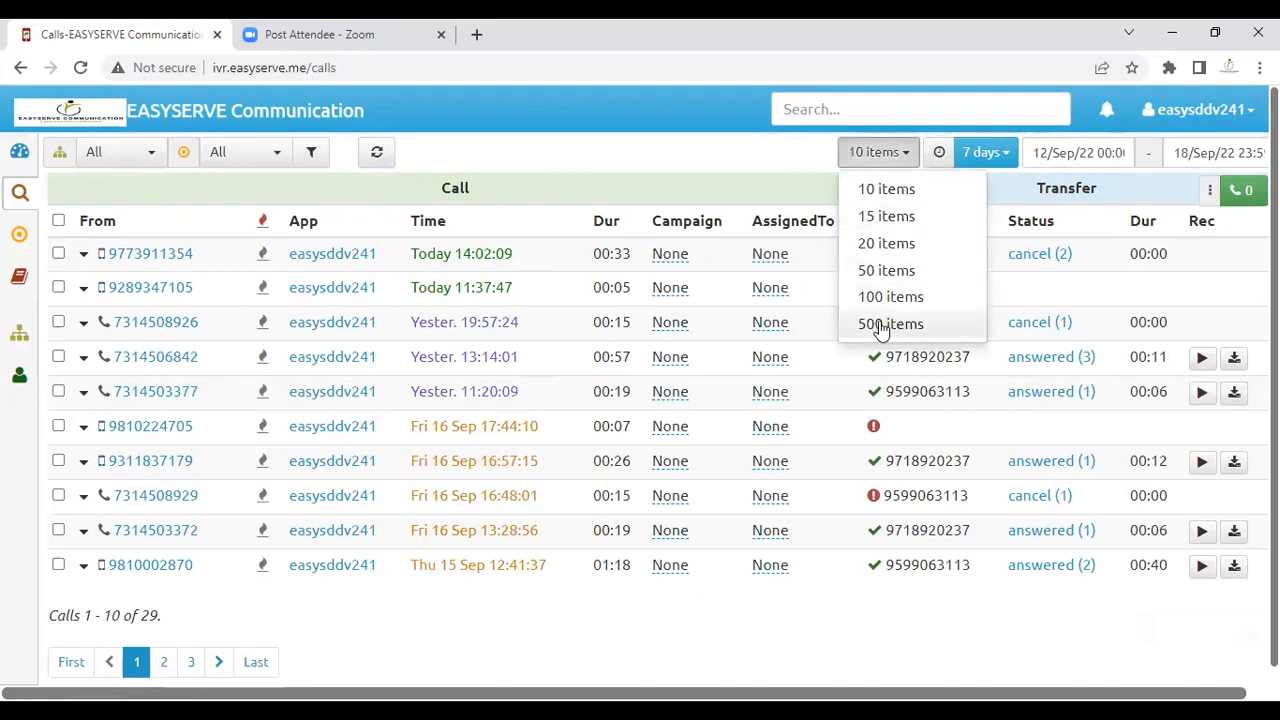
left_click(1118, 152)
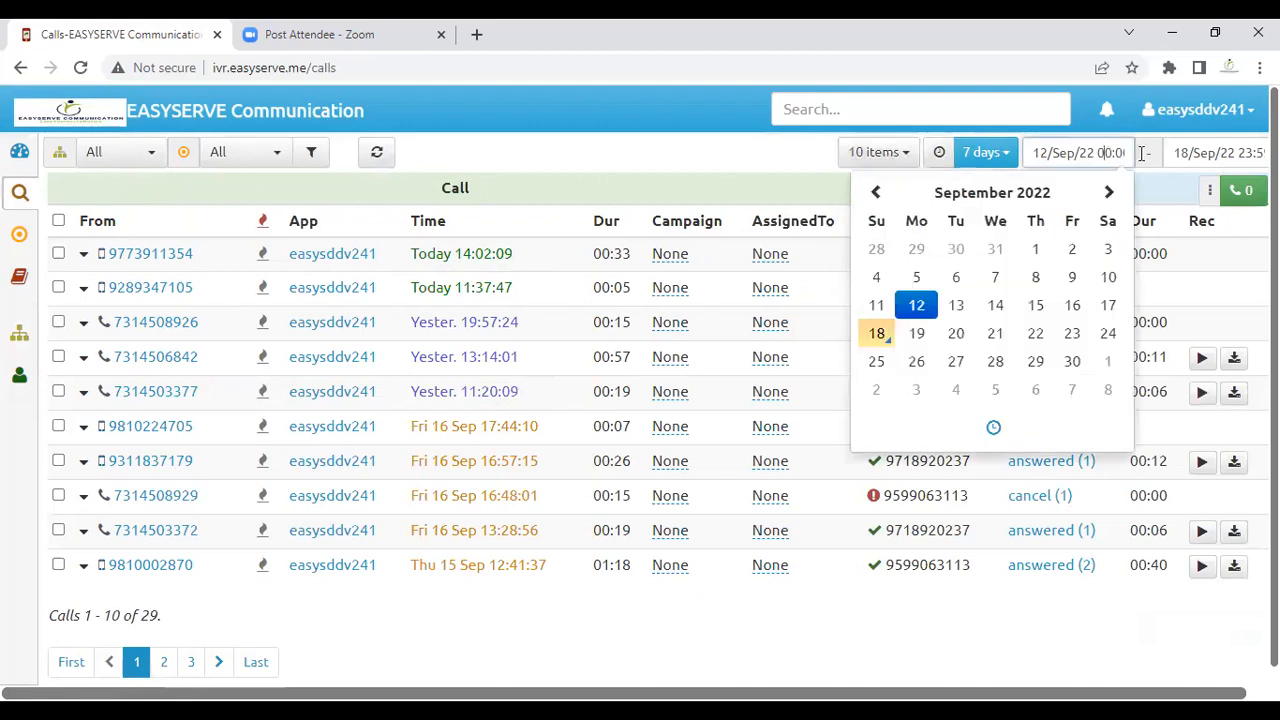
left_click(1213, 153)
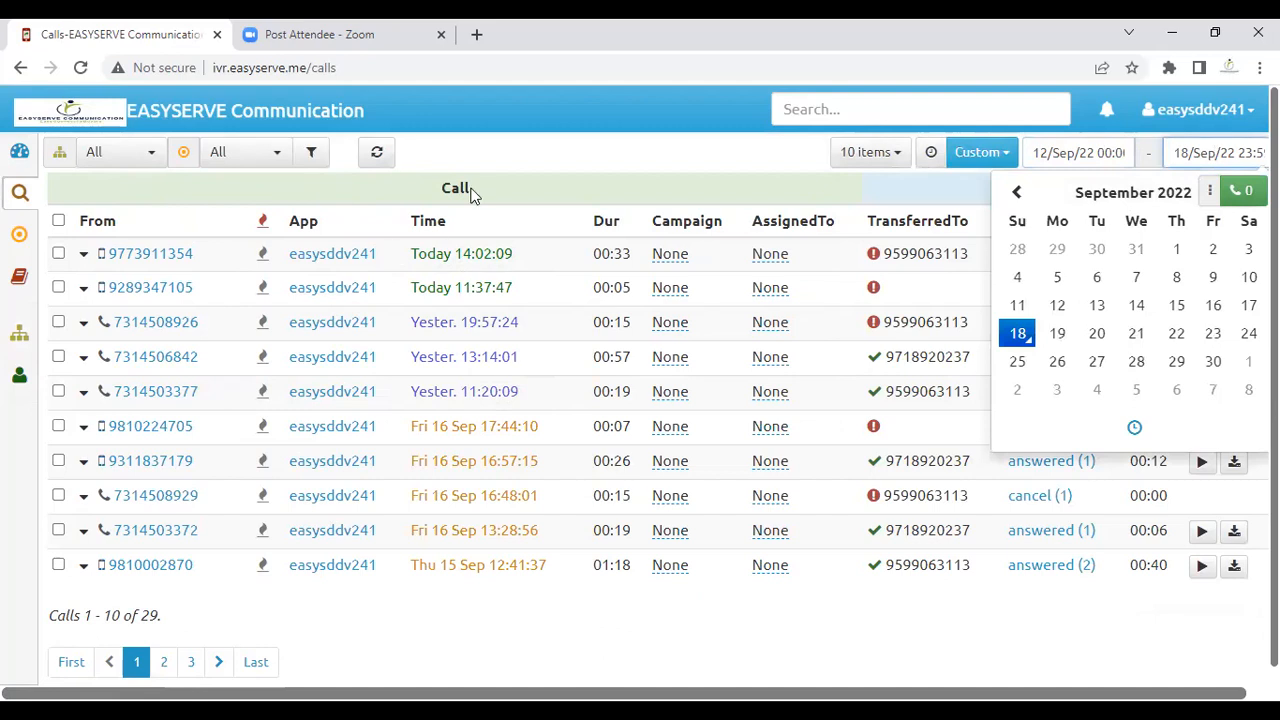
left_click(783, 188)
Step: Play the fourth and fifth call recordings, then download the fourth call's mp3
left_click(1203, 360)
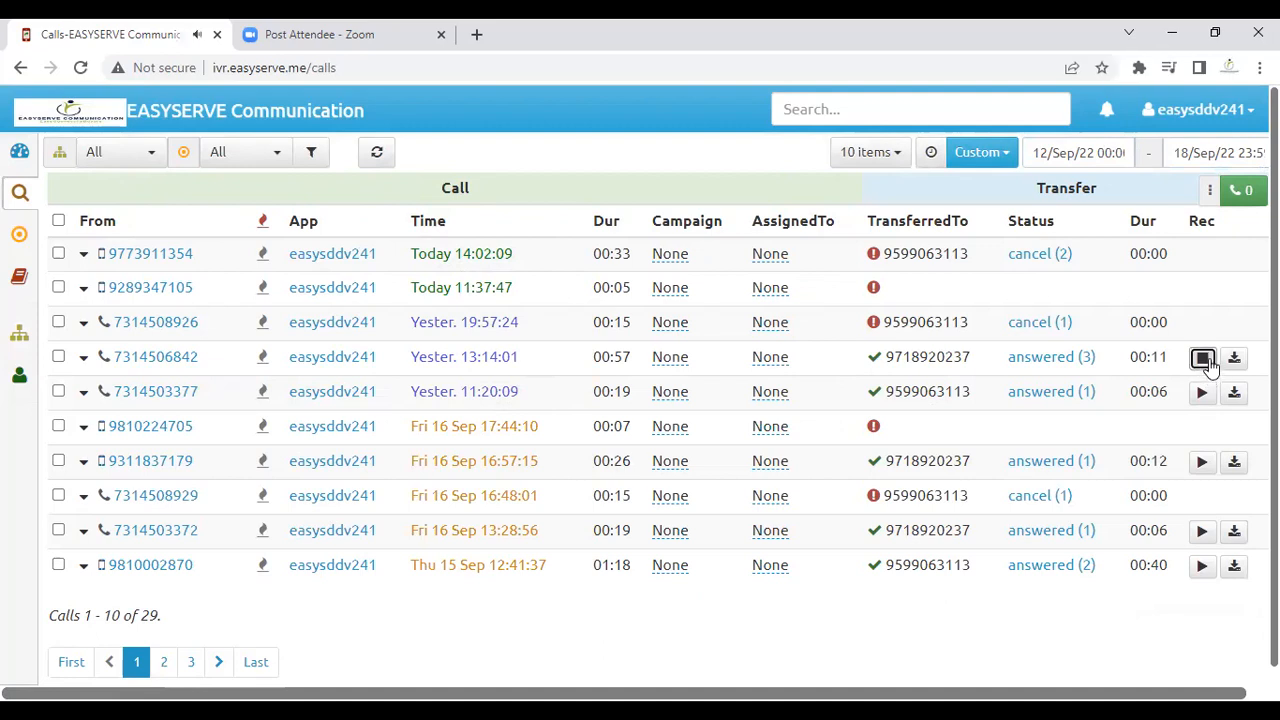
left_click(1204, 393)
left_click(1203, 360)
left_click(1204, 393)
left_click(1203, 360)
left_click(1203, 360)
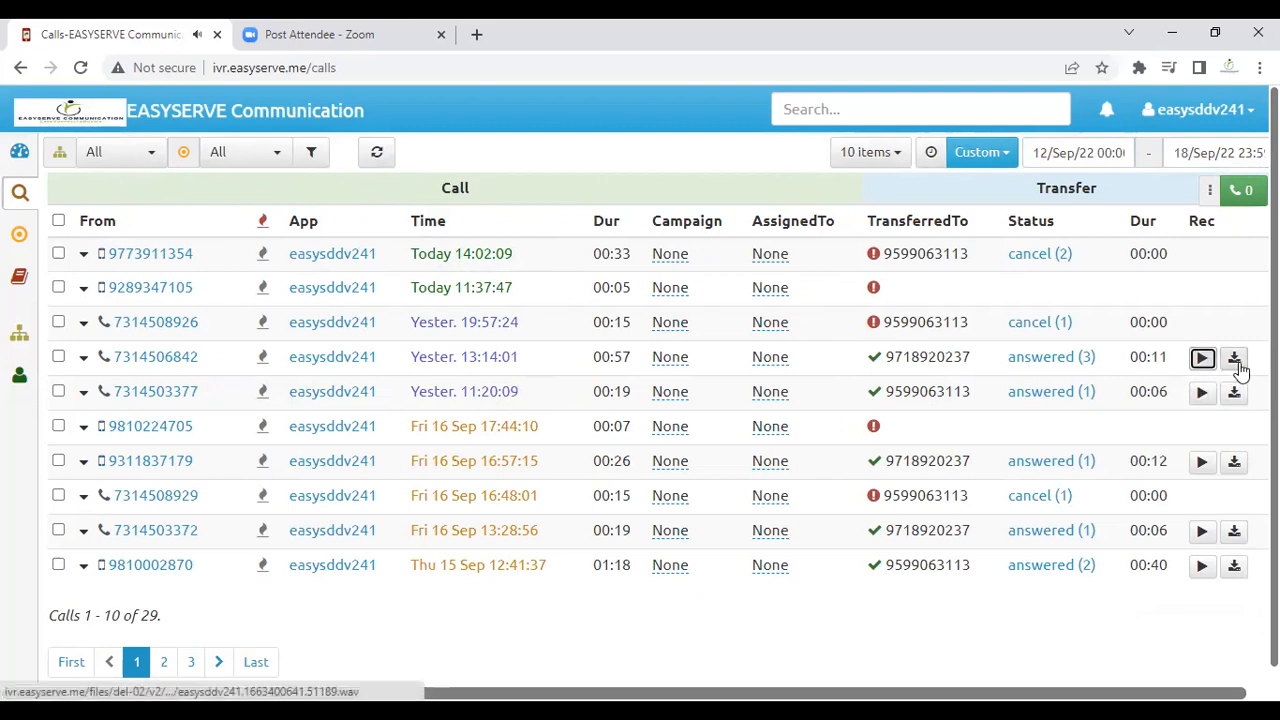
left_click(1235, 362)
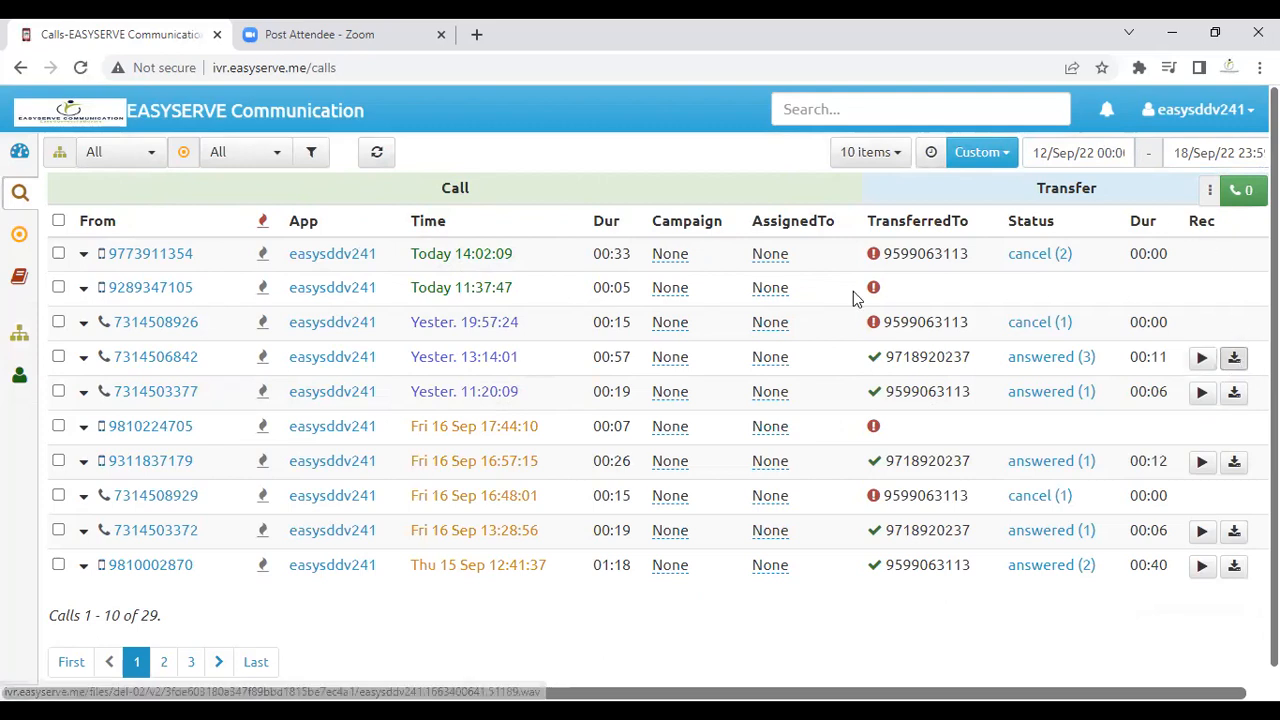
mouse_move(29, 262)
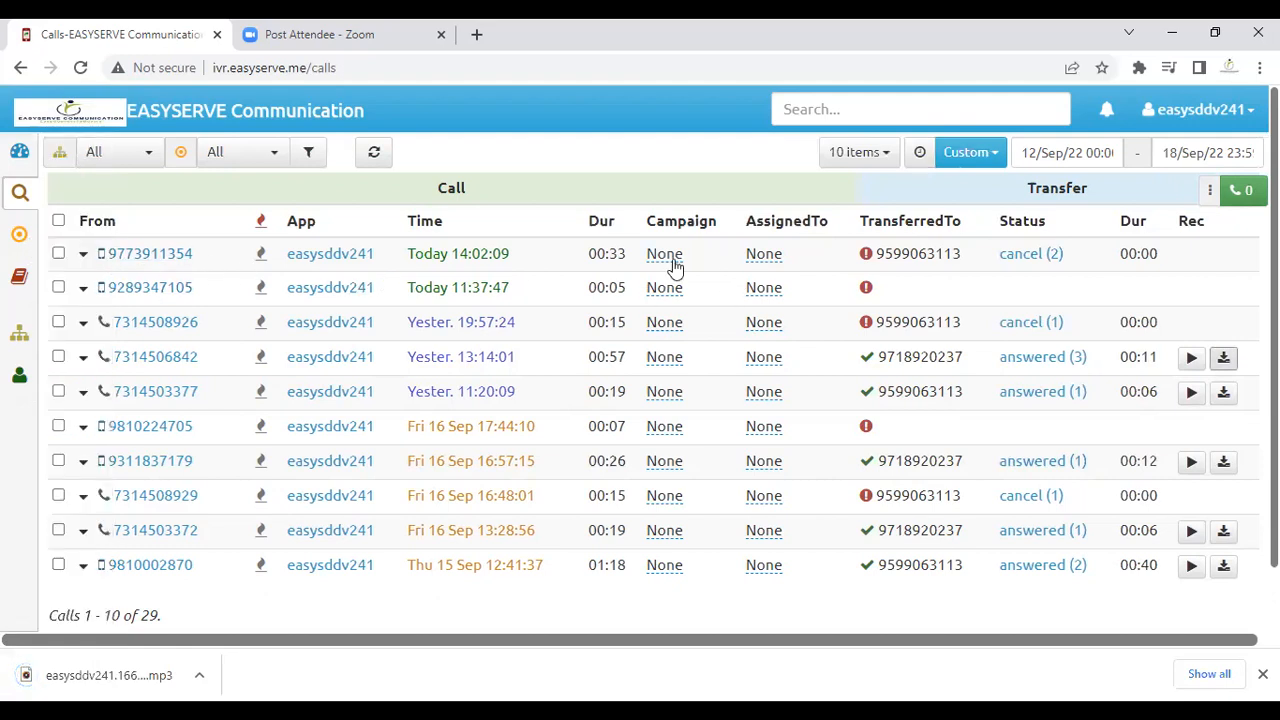
Step: Assign today's 14:02:09 call to the first agent
left_click(768, 262)
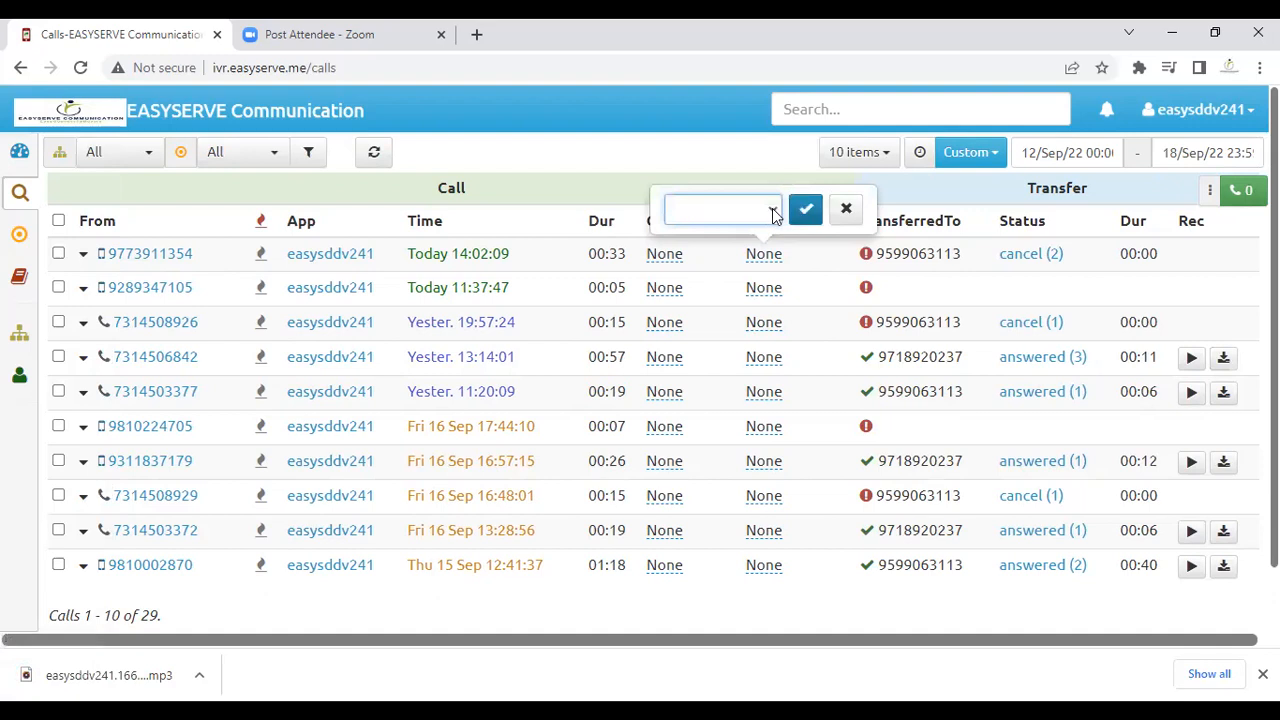
left_click(846, 208)
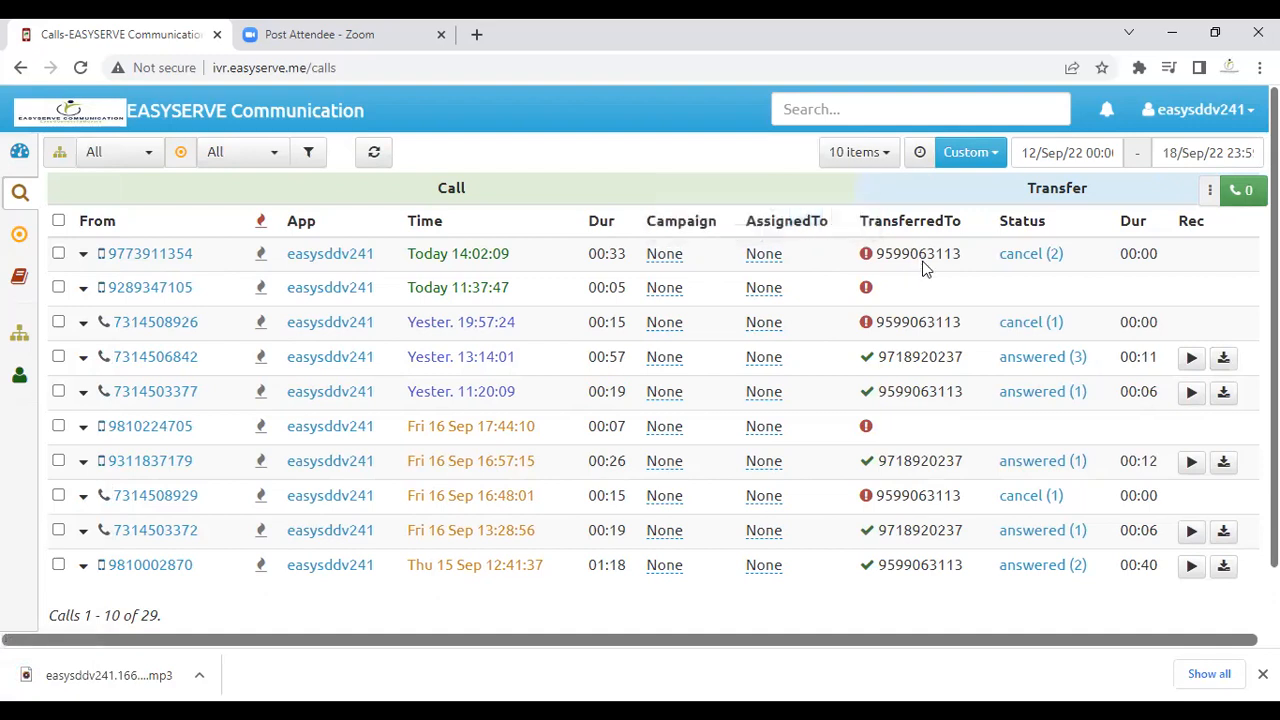
left_click_drag(964, 262, 909, 262)
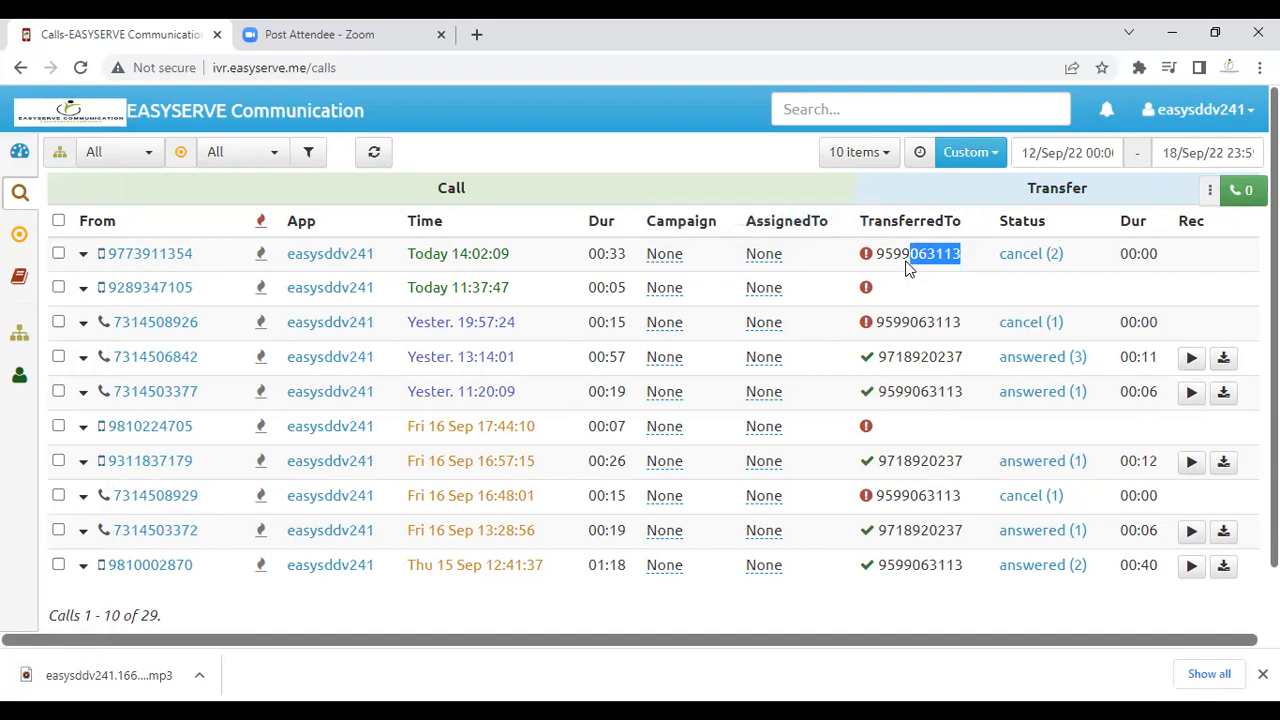
left_click(766, 258)
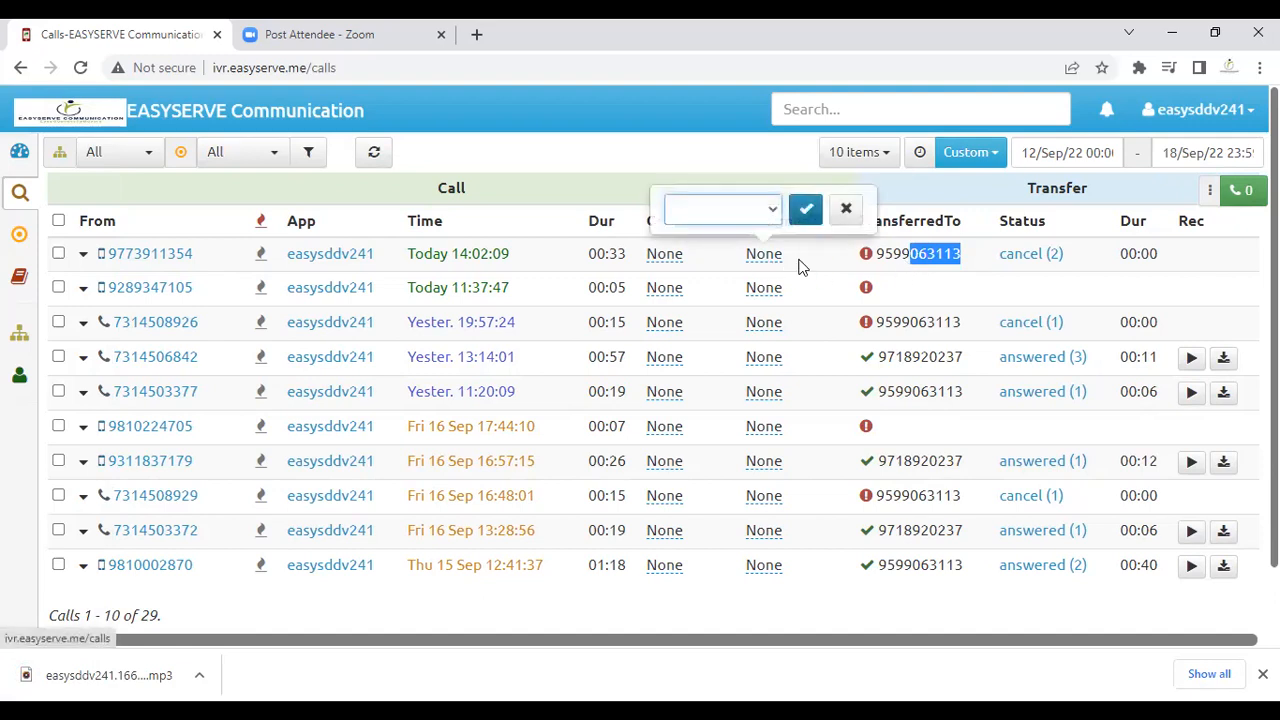
left_click(766, 210)
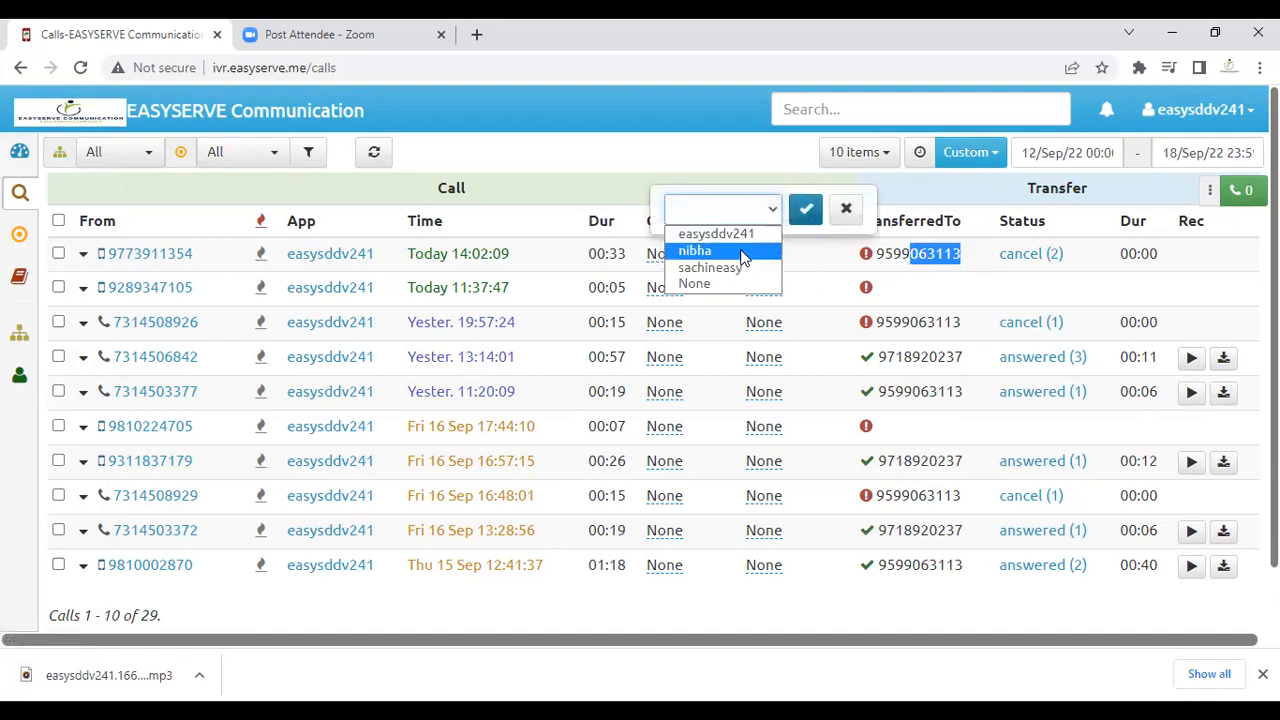
left_click(743, 258)
left_click(806, 209)
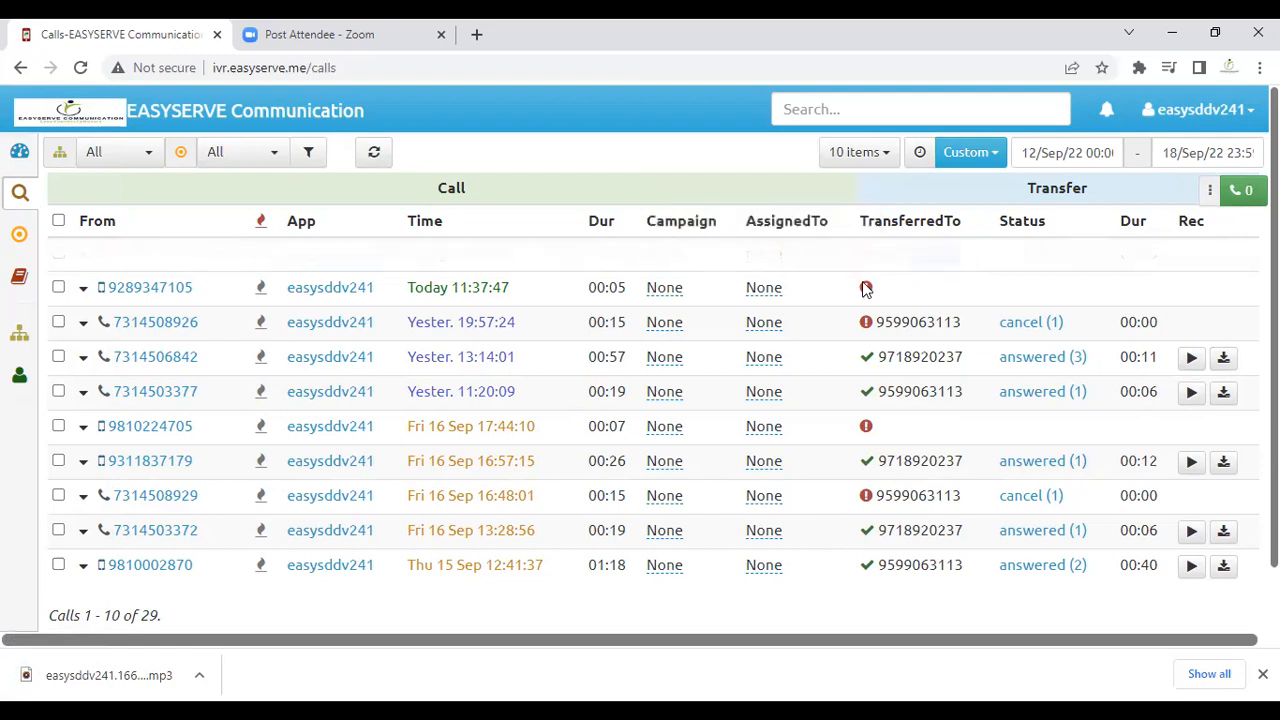
Step: Assign yesterday's 13:14:01 call to the other agent
left_click(784, 361)
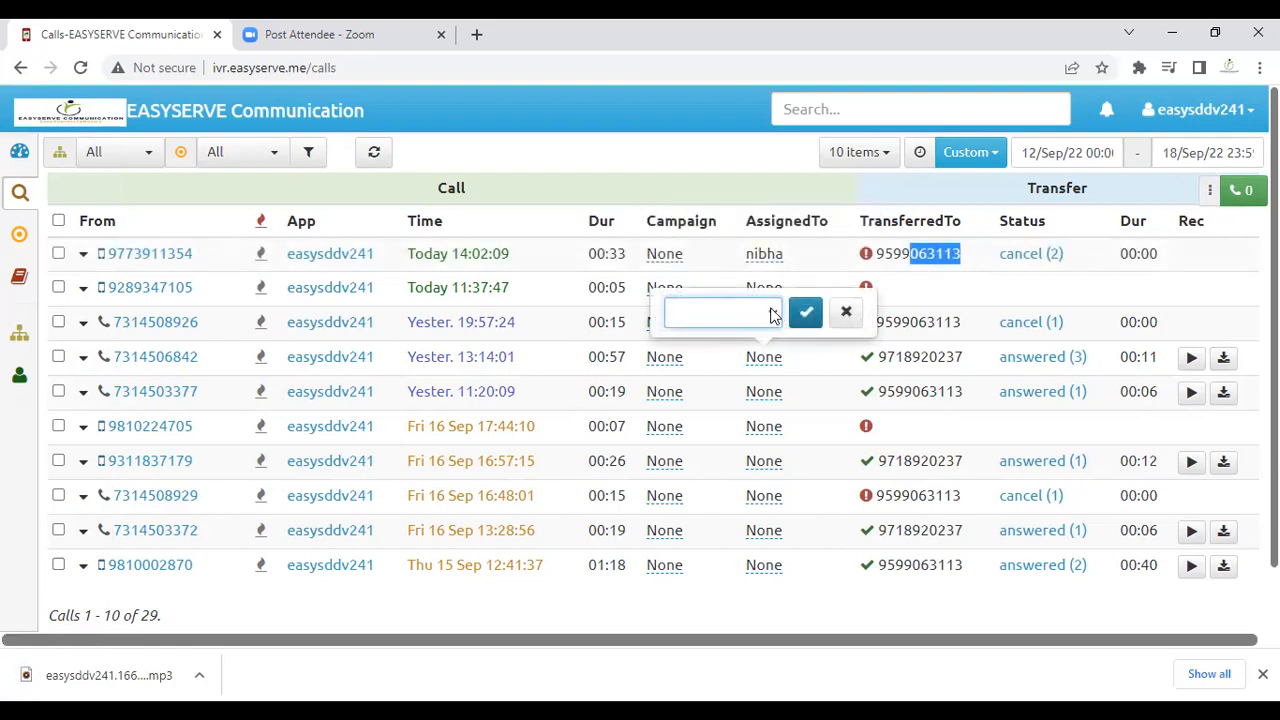
left_click(772, 316)
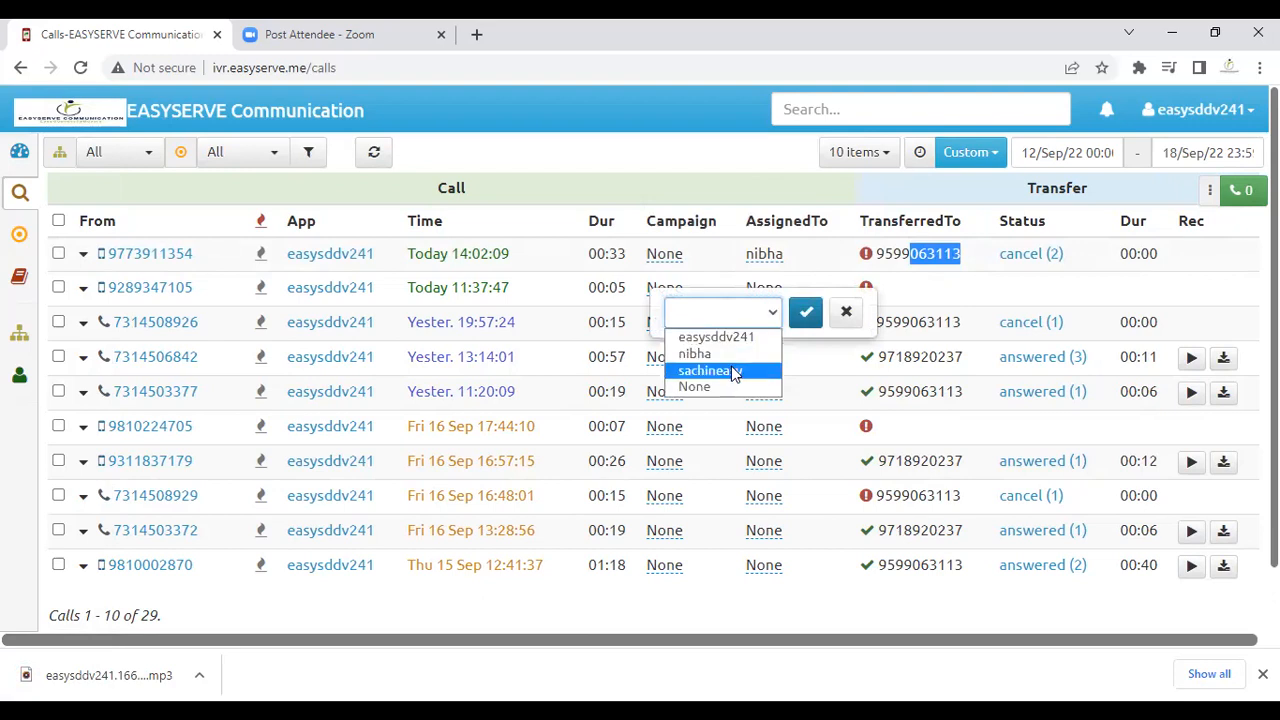
left_click(735, 372)
left_click(805, 314)
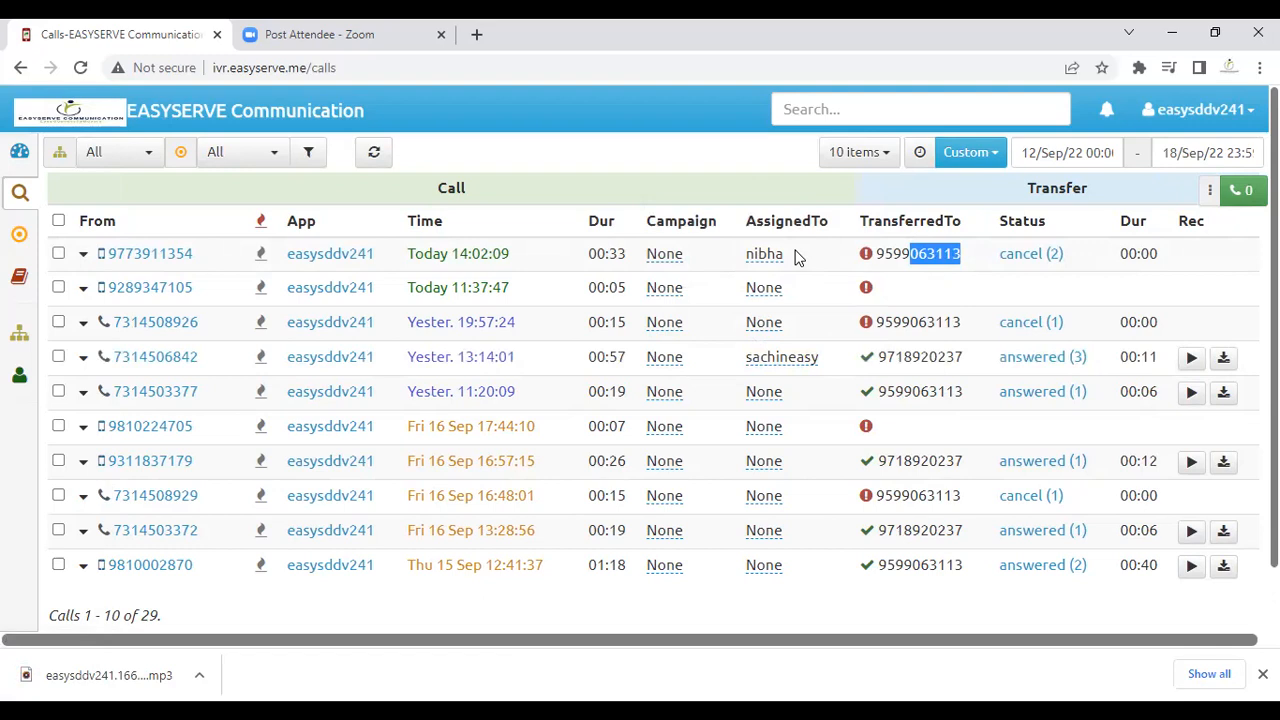
Step: Open the agent's user details and bring up a new auto-generated password
mouse_move(6, 322)
left_click(72, 336)
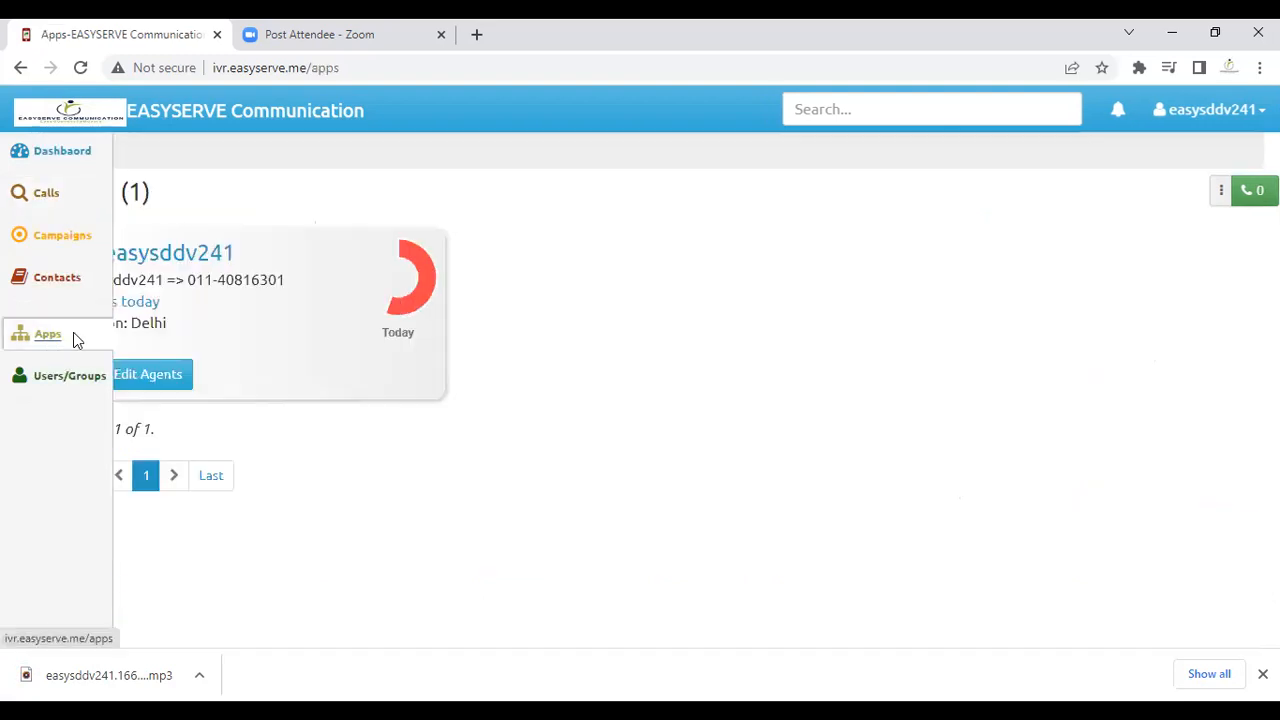
left_click(60, 378)
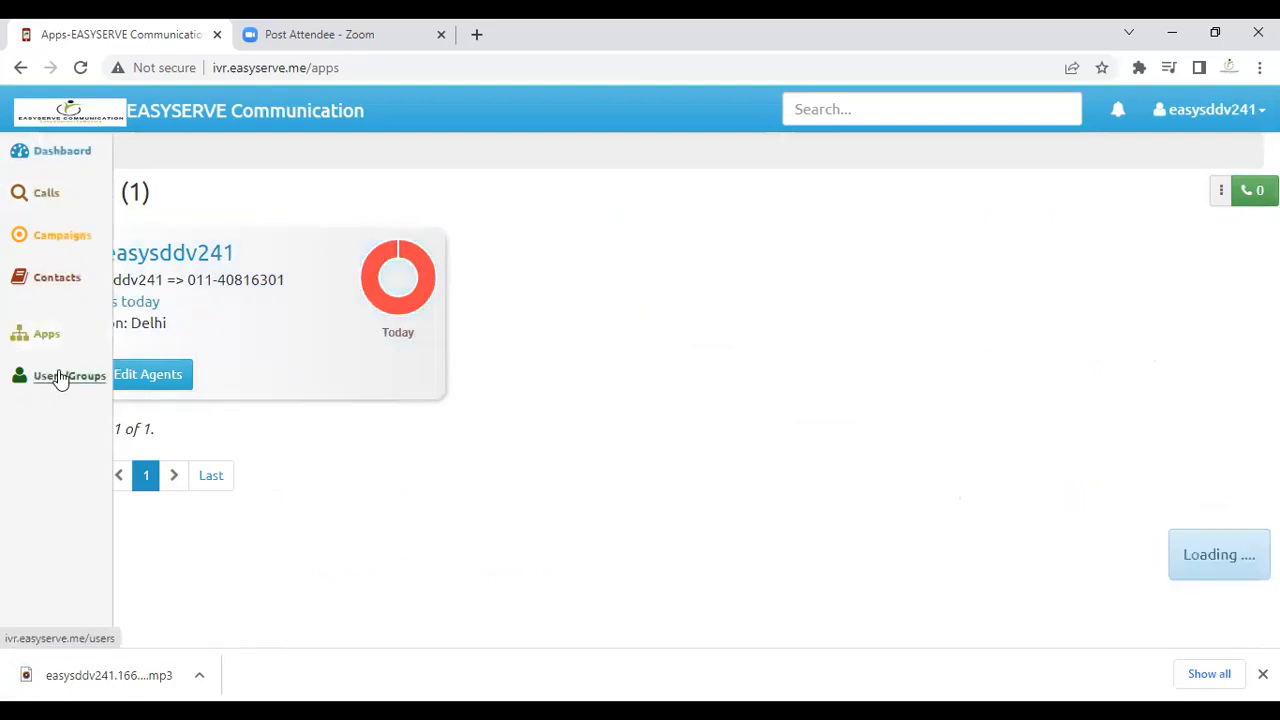
left_click(216, 305)
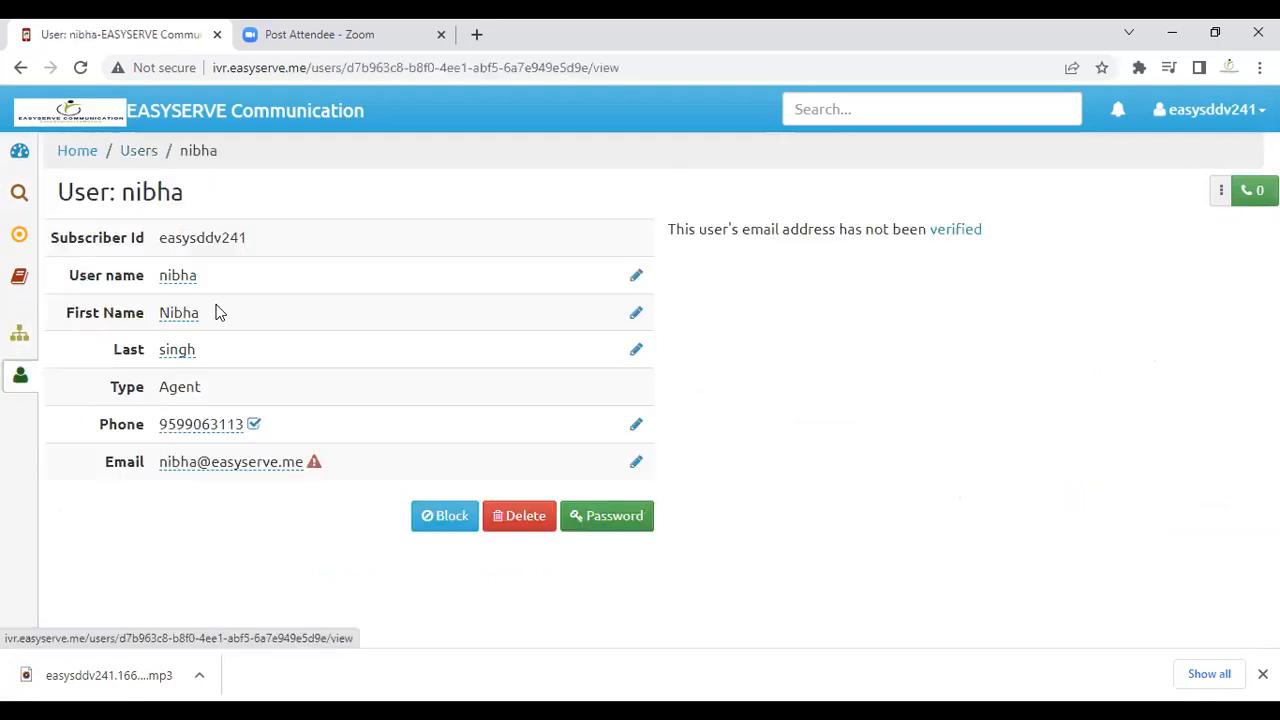
left_click(622, 516)
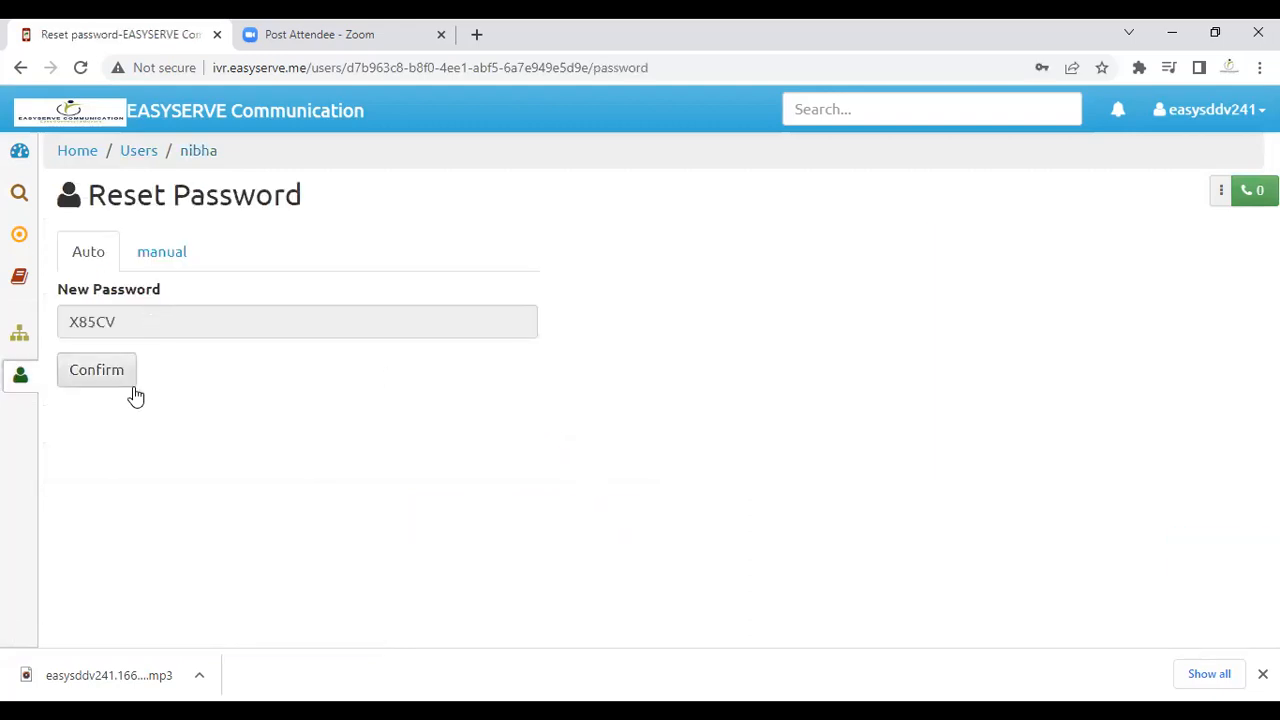
Step: Review the agent's subscriber ID and Reset Password page, then return to Apps
mouse_move(36, 345)
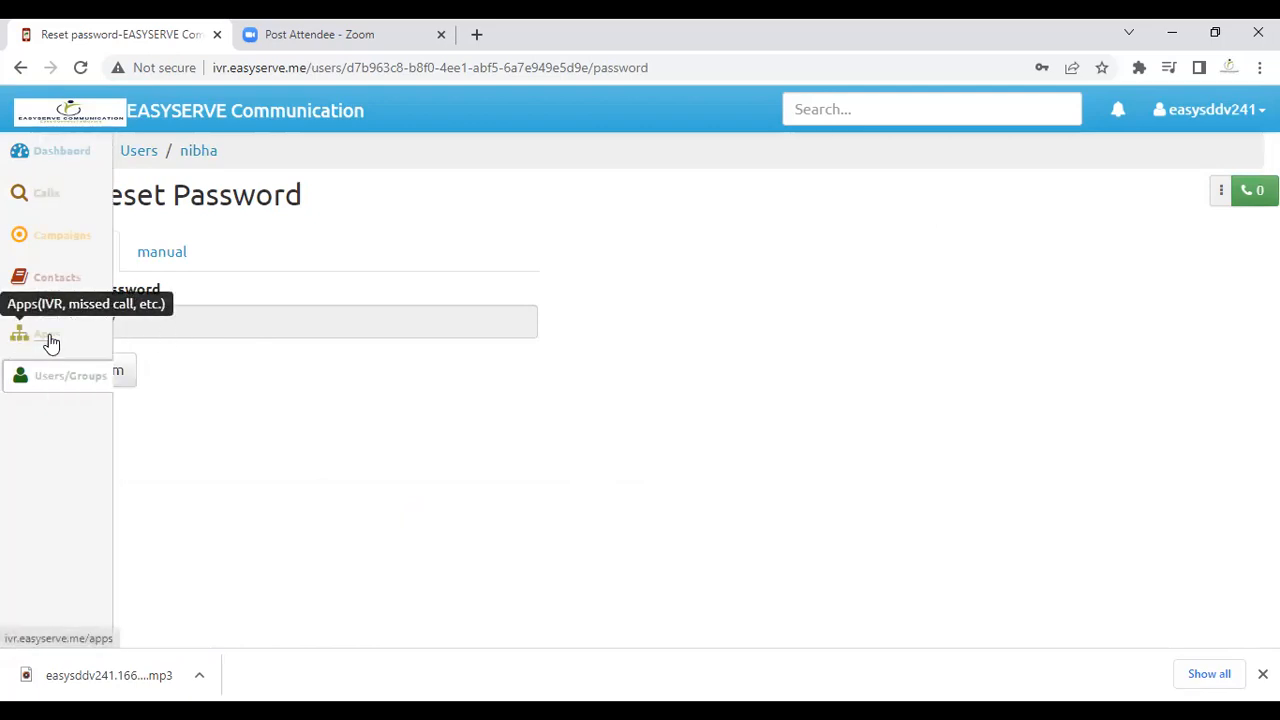
left_click(65, 366)
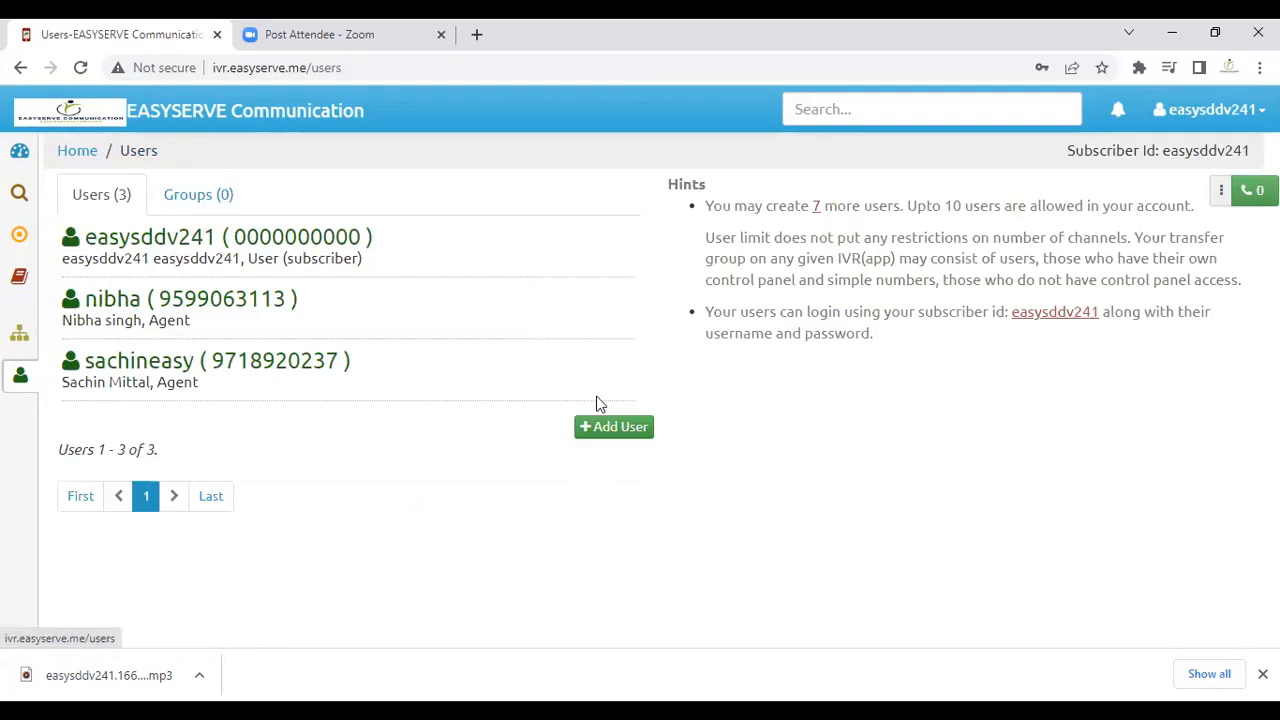
left_click(208, 308)
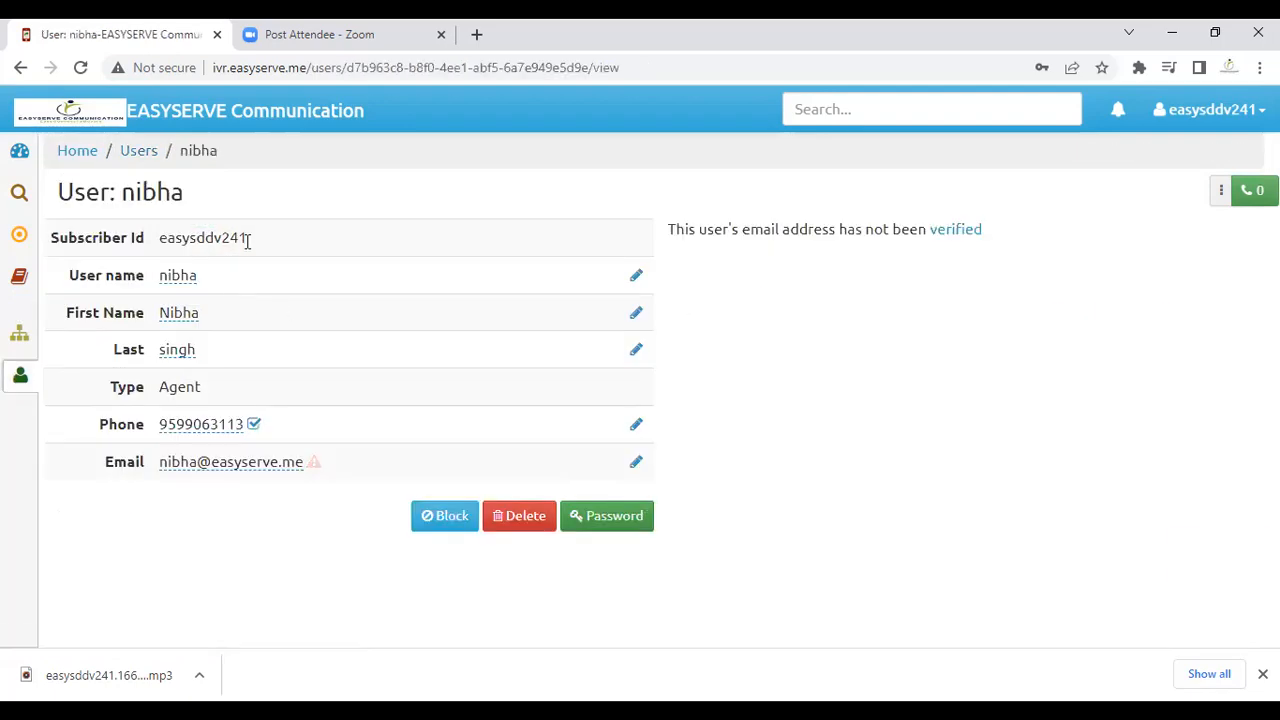
left_click_drag(247, 238, 158, 244)
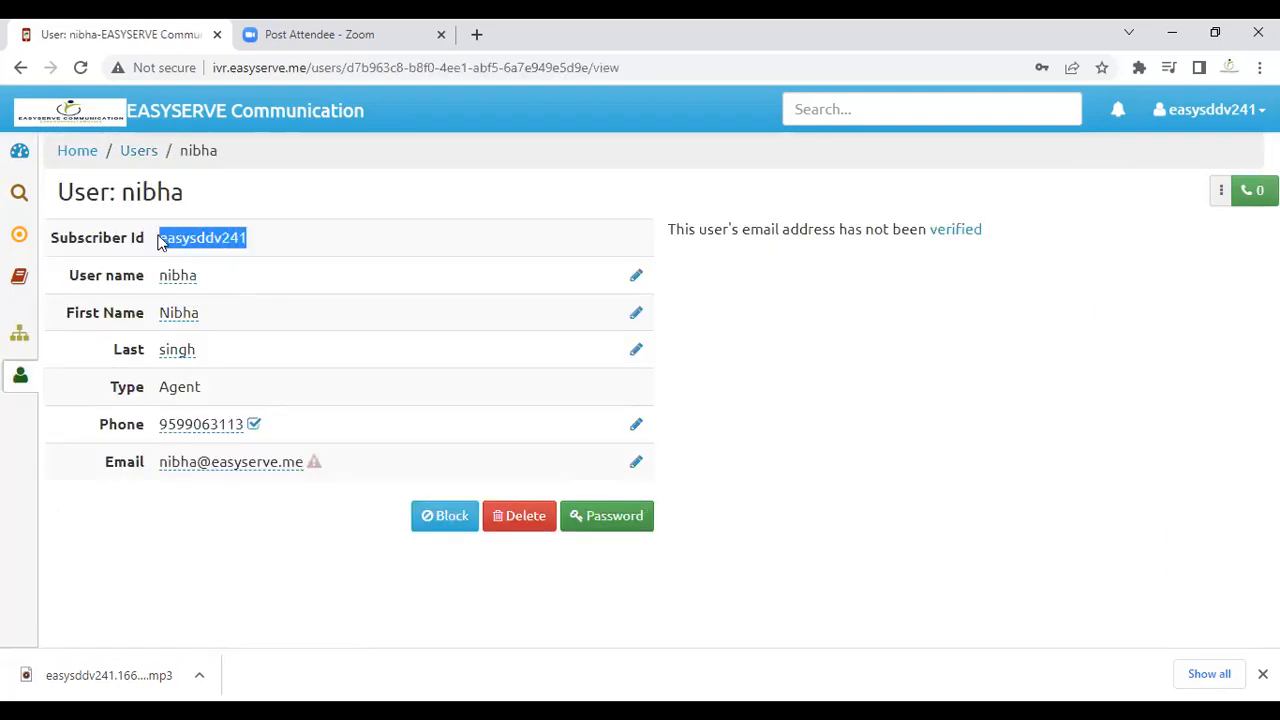
left_click(240, 244)
left_click_drag(240, 244, 155, 278)
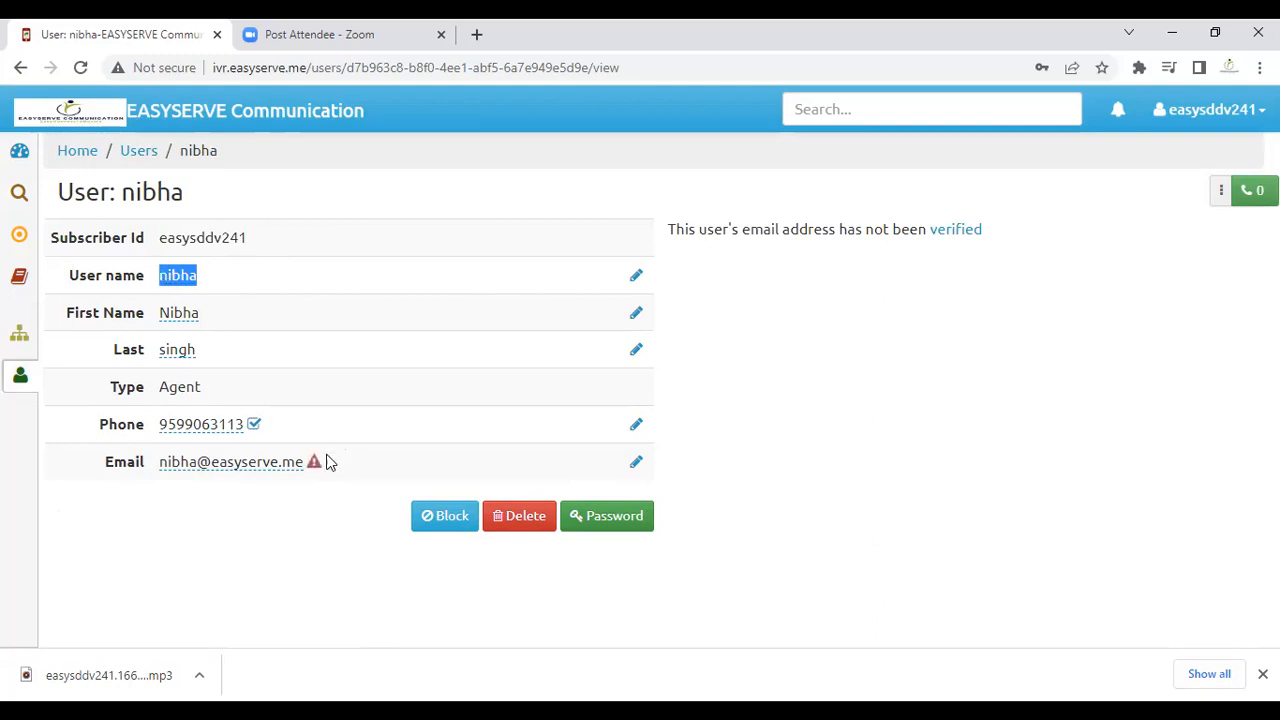
left_click(614, 514)
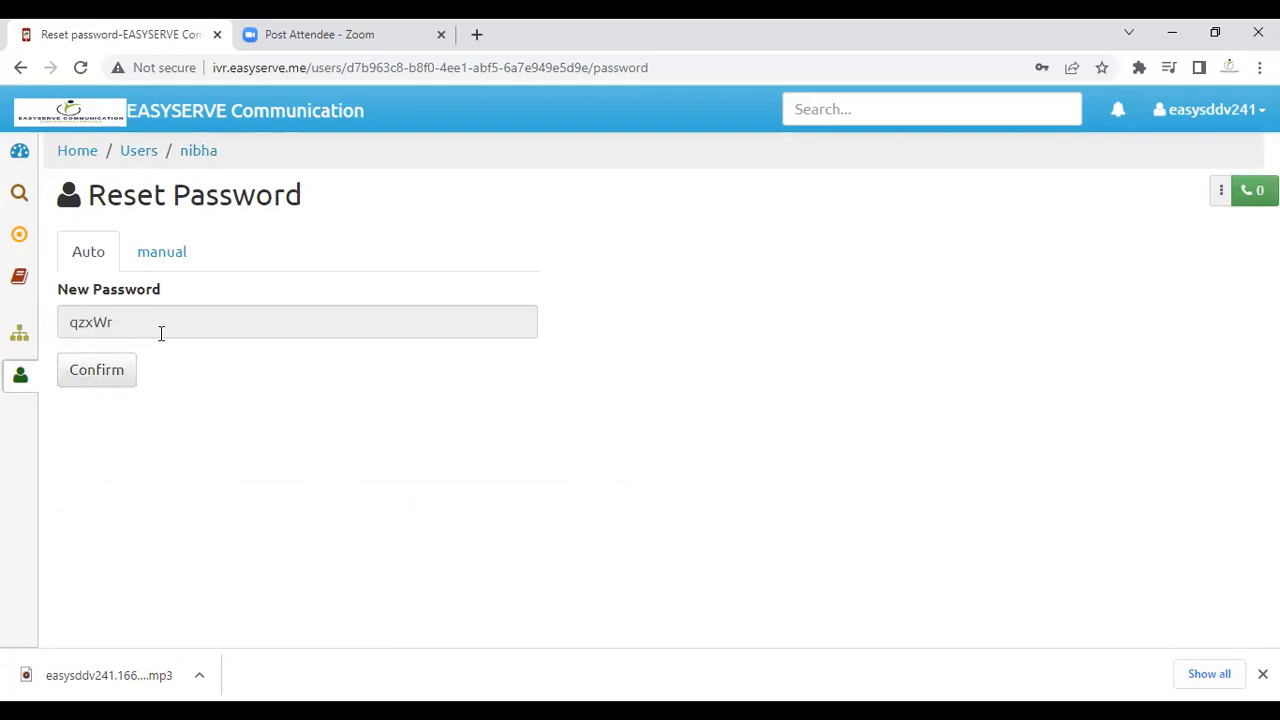
mouse_move(43, 356)
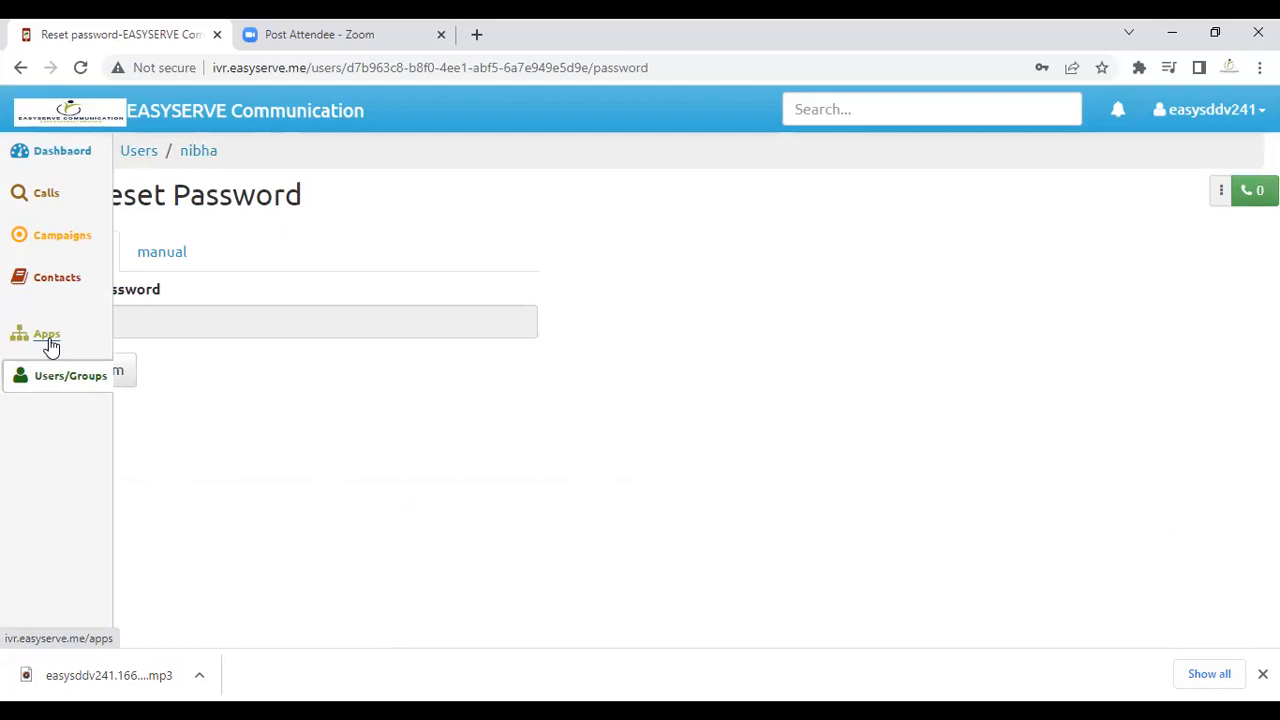
left_click(51, 346)
Step: Browse Users/Groups, Apps and the new campaign form, then the users list
mouse_move(28, 388)
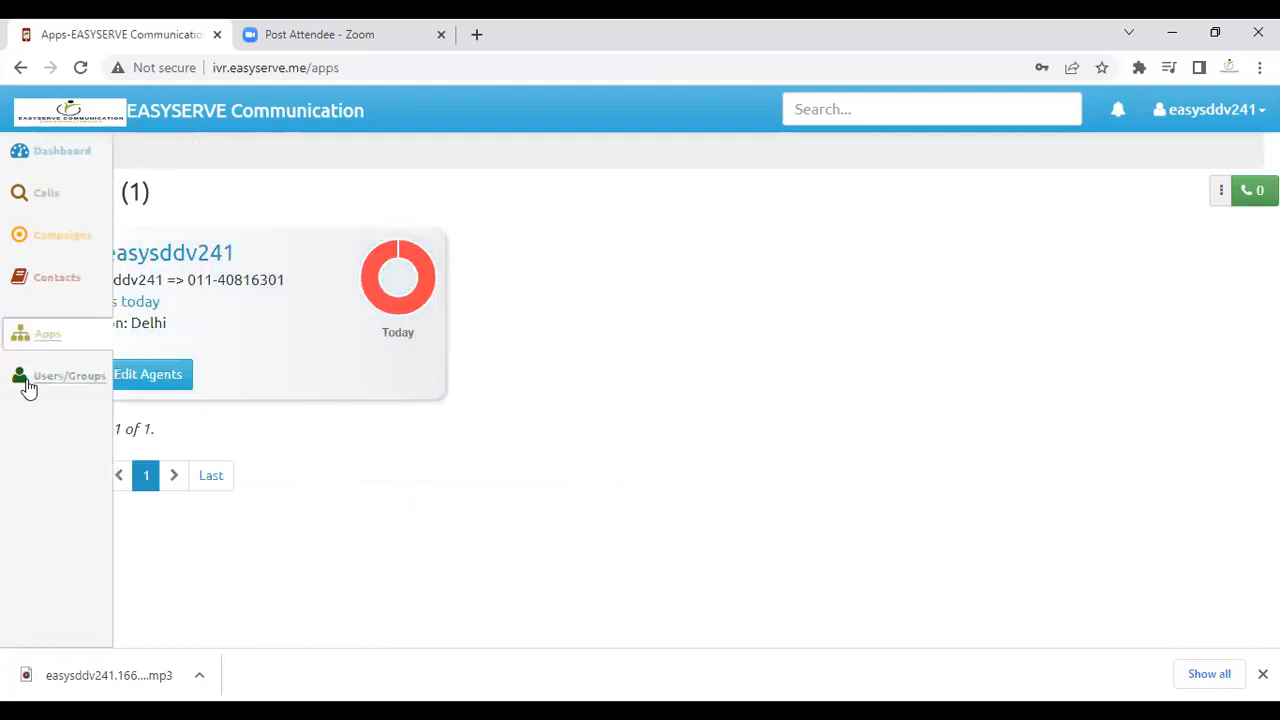
left_click(74, 383)
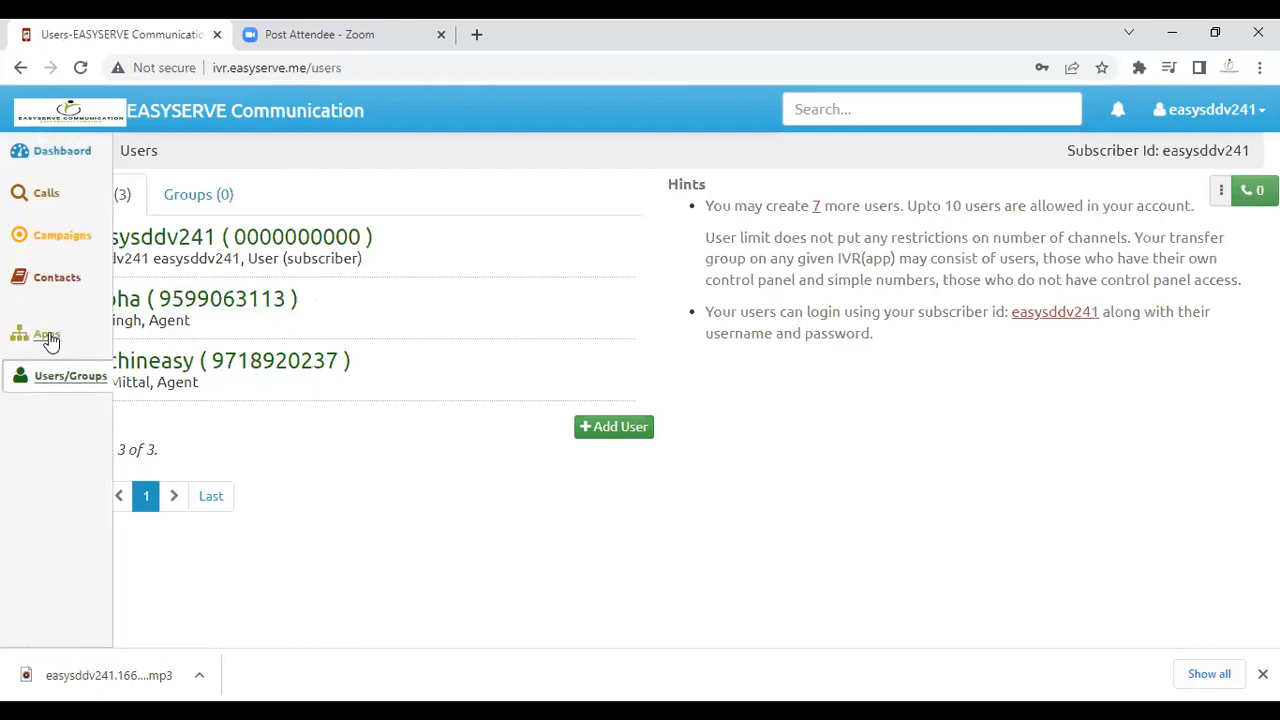
left_click(48, 338)
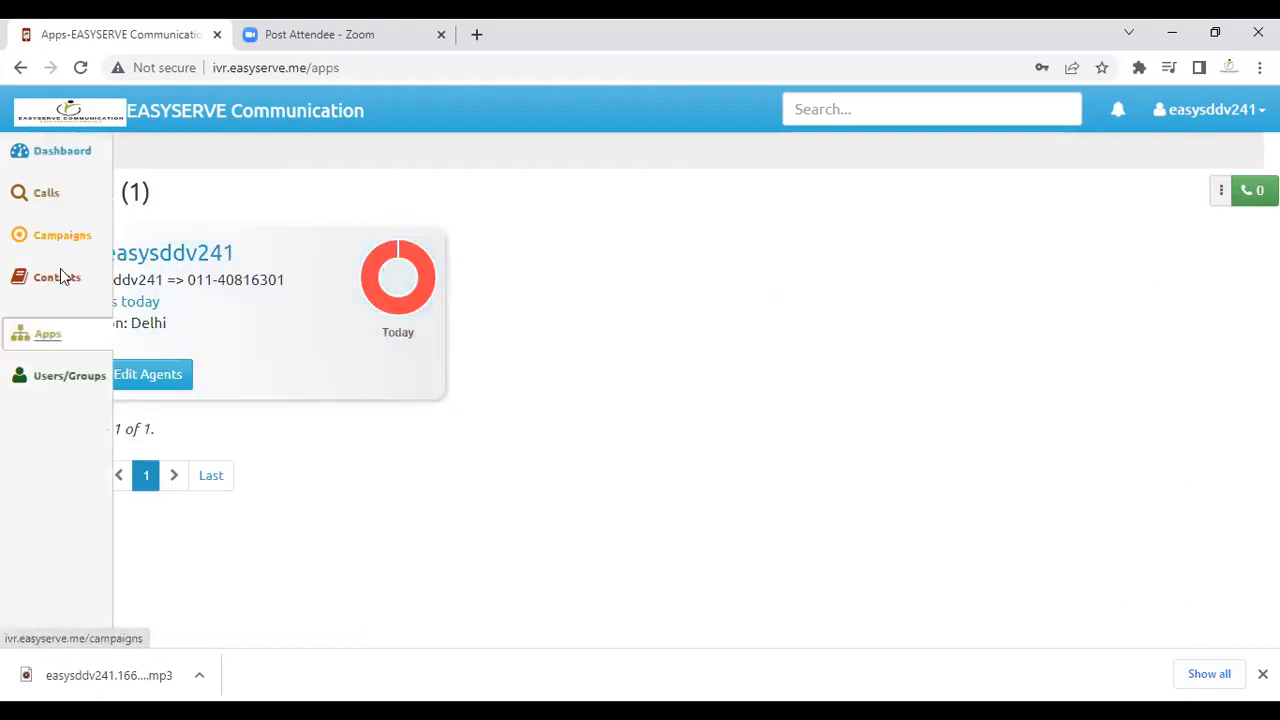
left_click(64, 244)
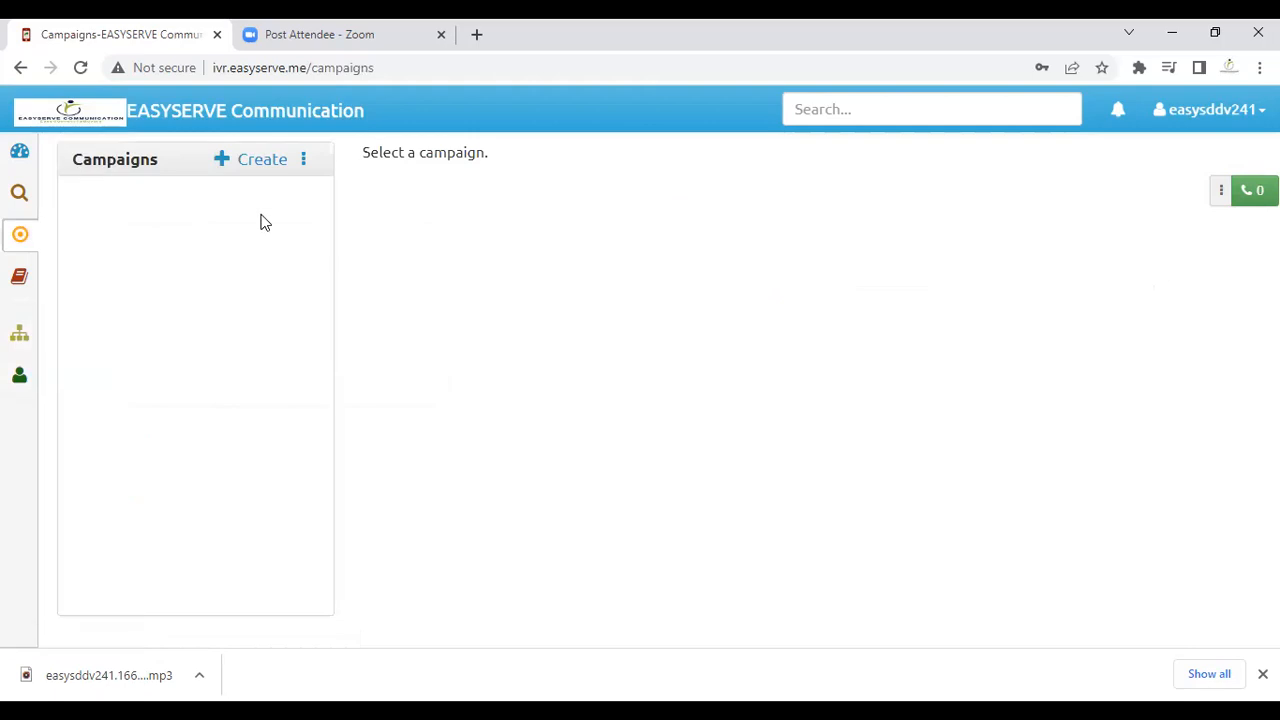
left_click(252, 160)
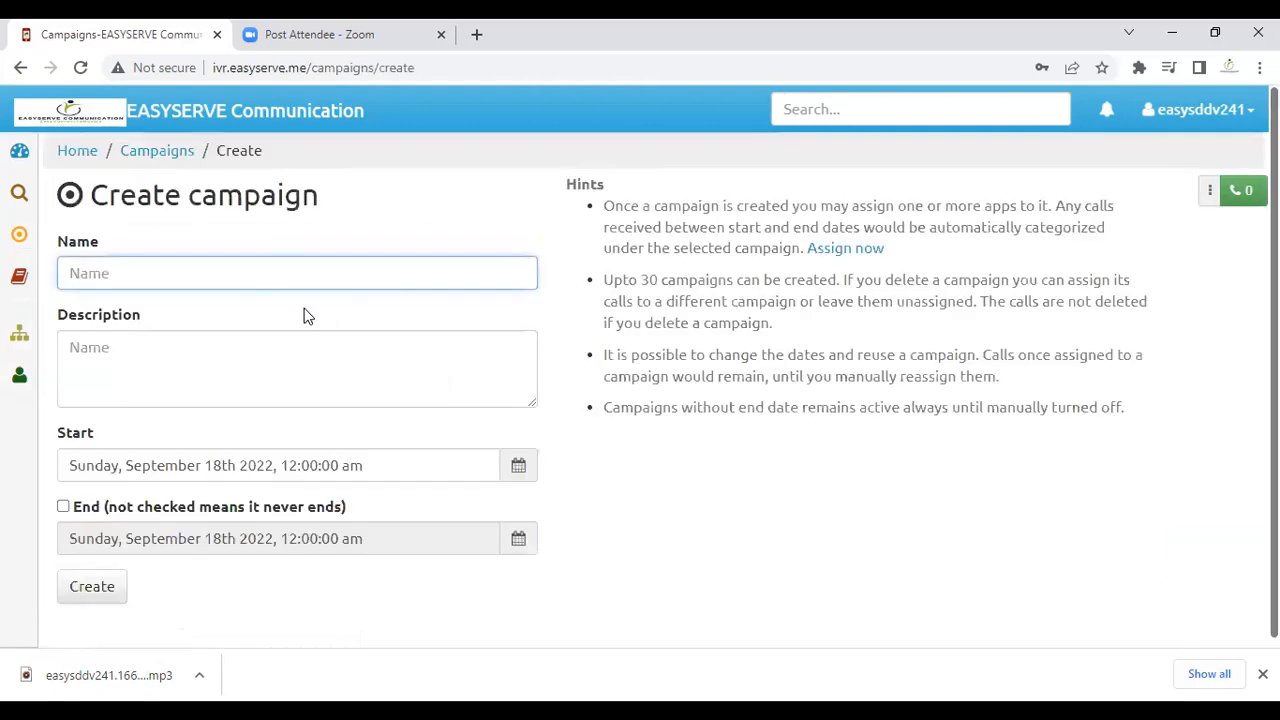
left_click(43, 377)
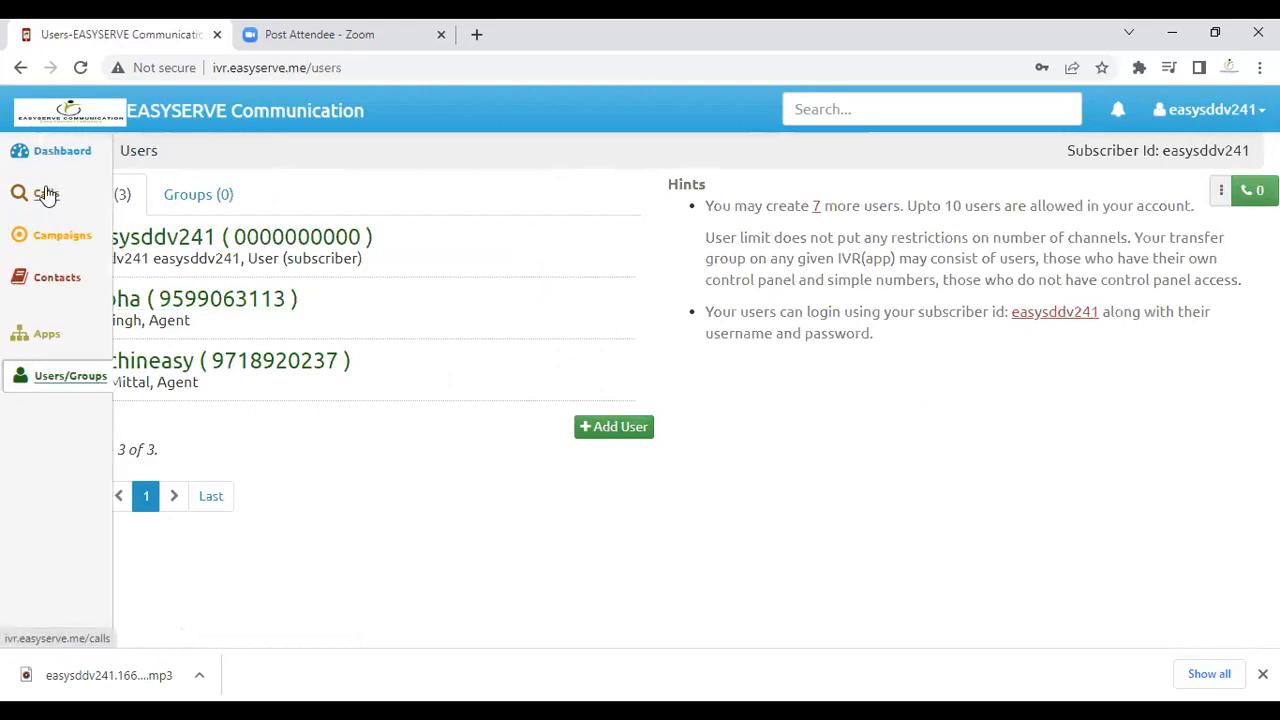
Step: Open the Calls log showing today's 2 calls, leaving the filter unchanged
left_click(48, 193)
left_click(271, 155)
left_click(271, 155)
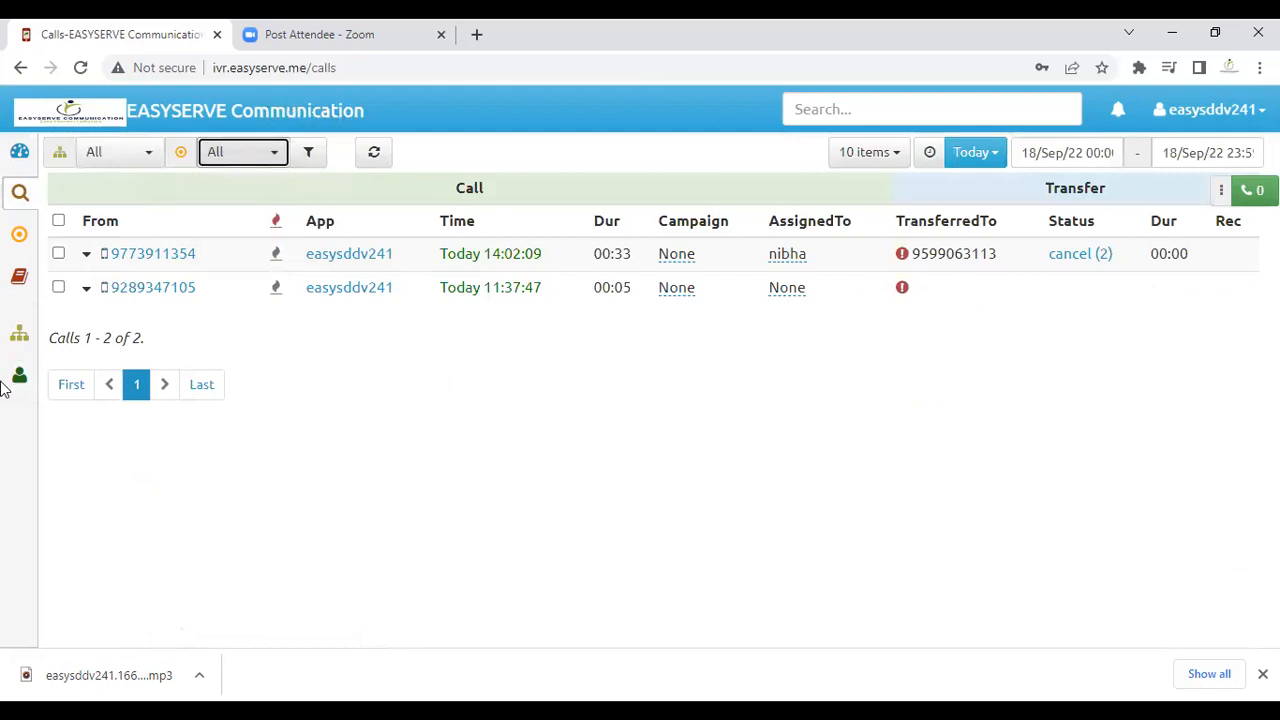
mouse_move(69, 363)
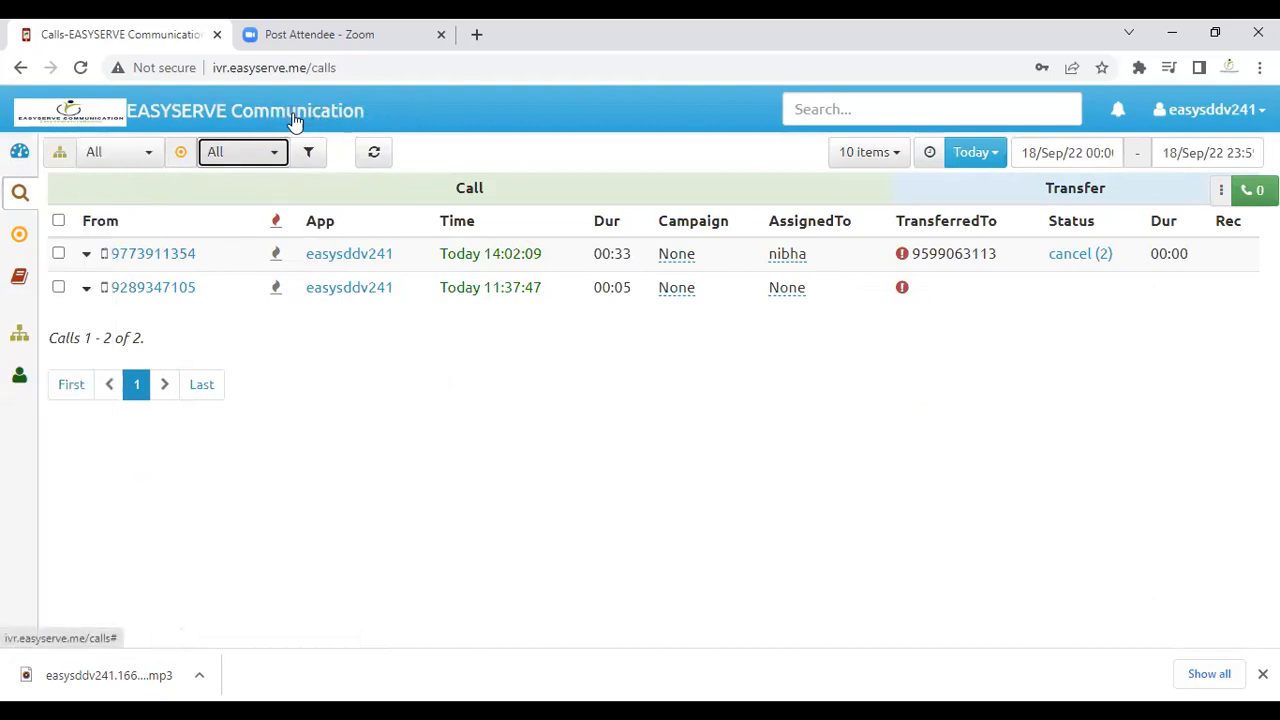
Step: Check the account options and notifications, confirm the Contacts list is empty, then return to Calls
left_click(1210, 113)
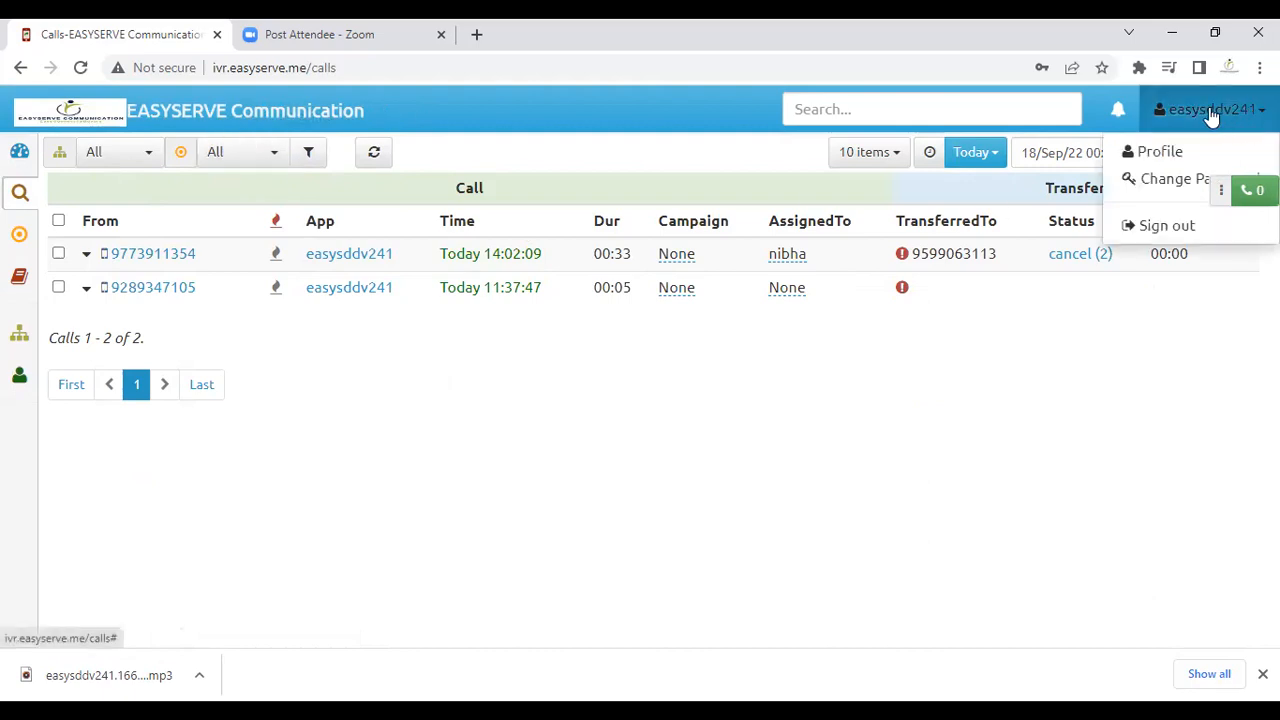
left_click(1118, 110)
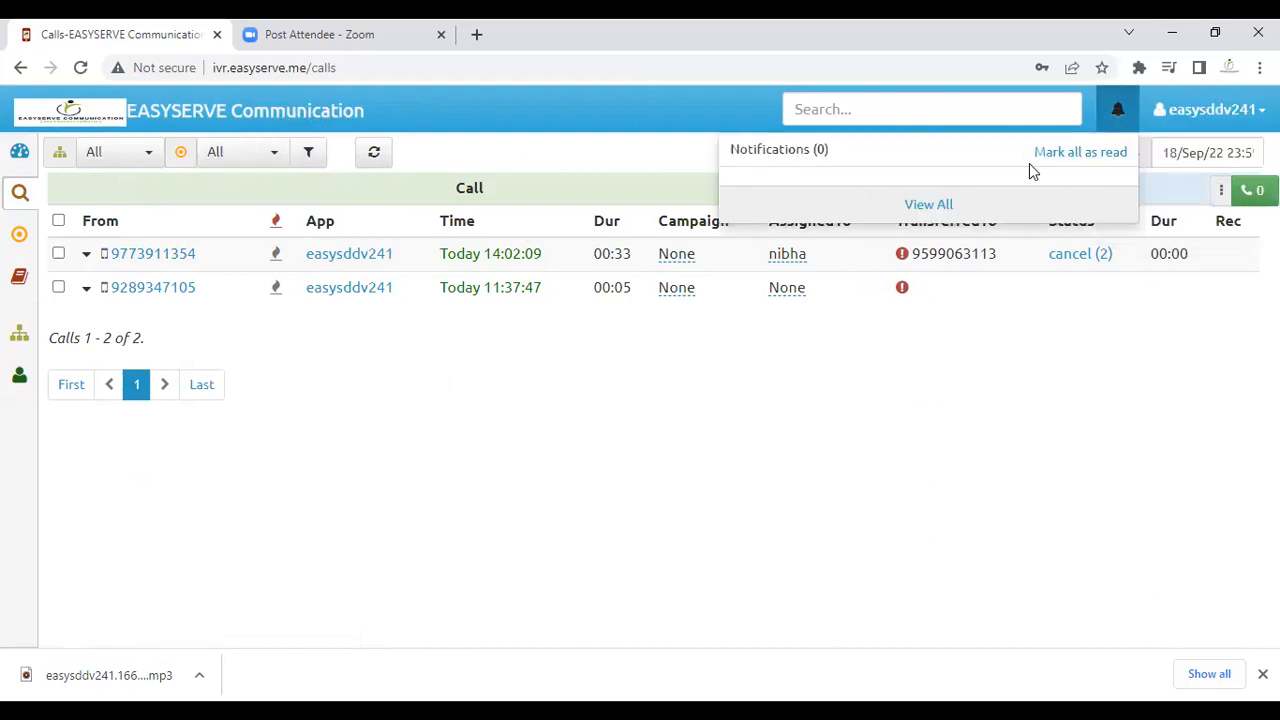
left_click(934, 205)
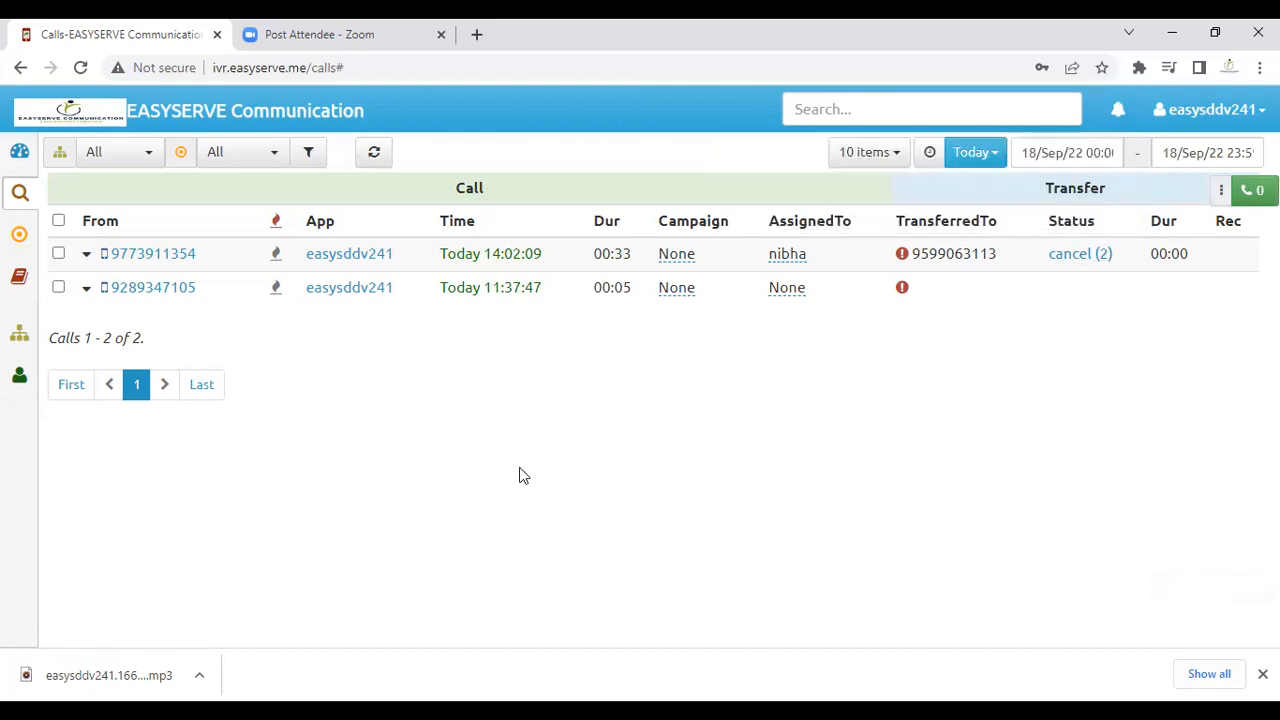
mouse_move(66, 386)
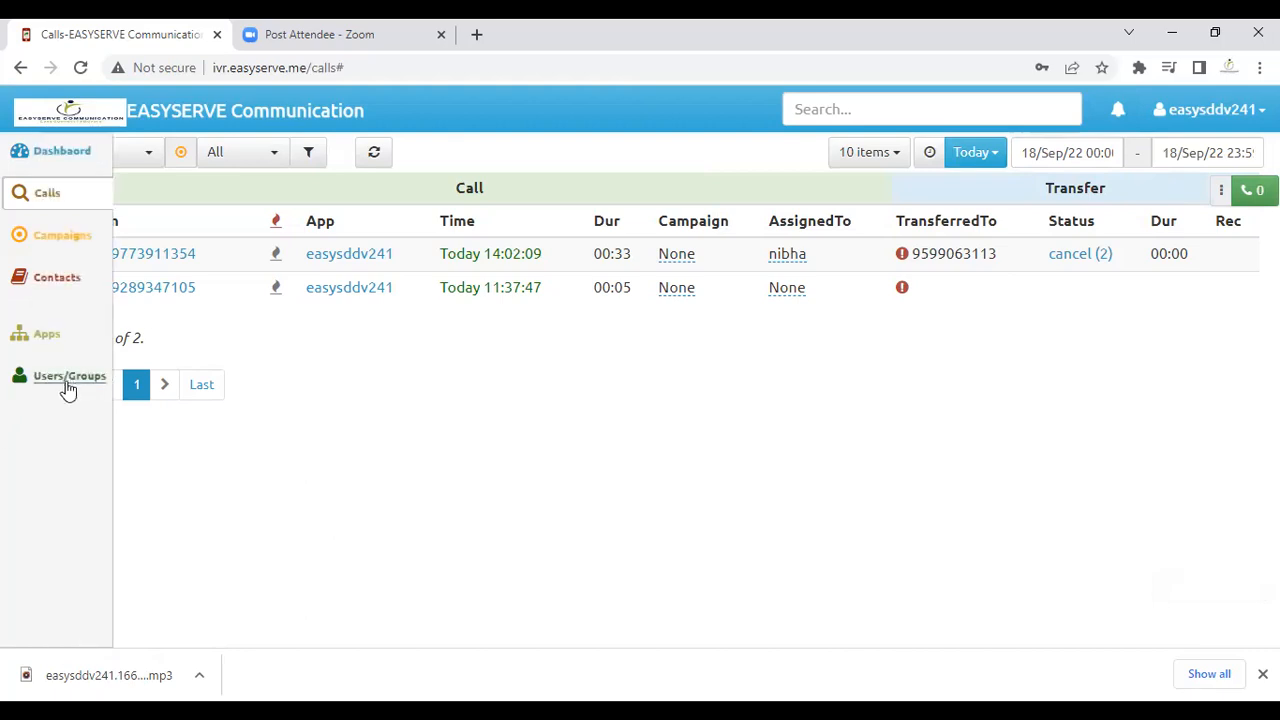
left_click(50, 285)
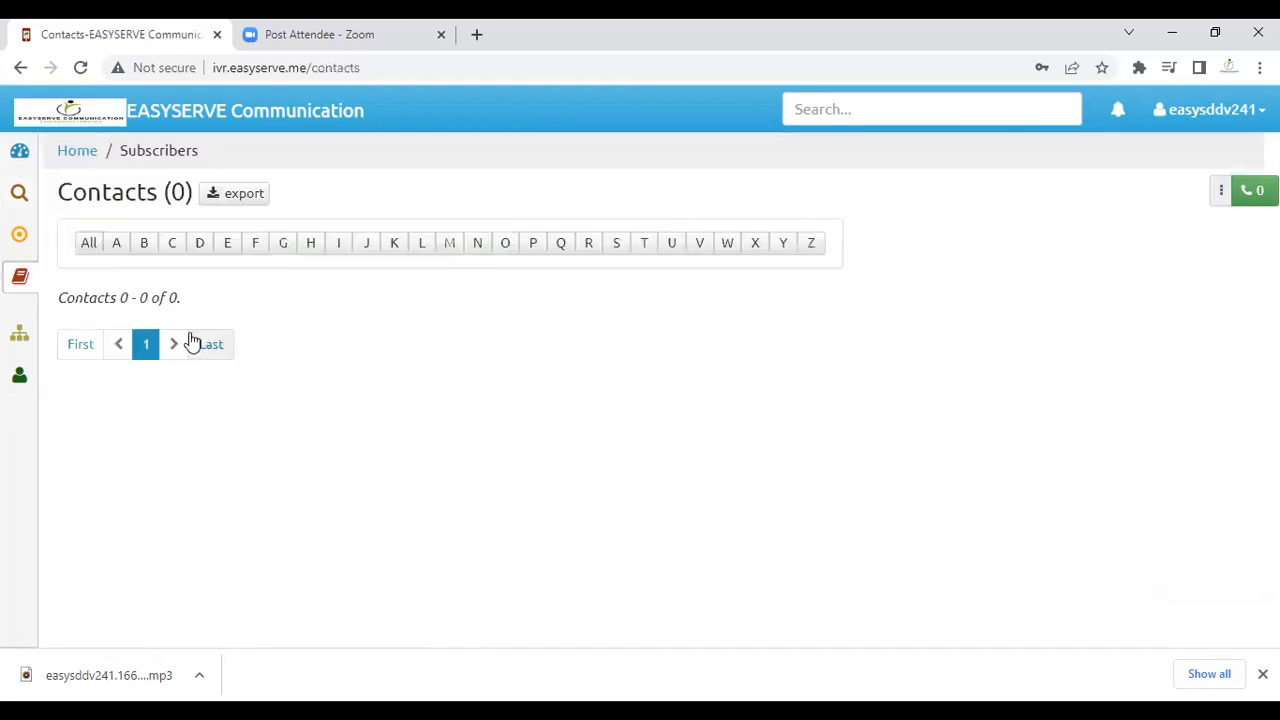
mouse_move(37, 234)
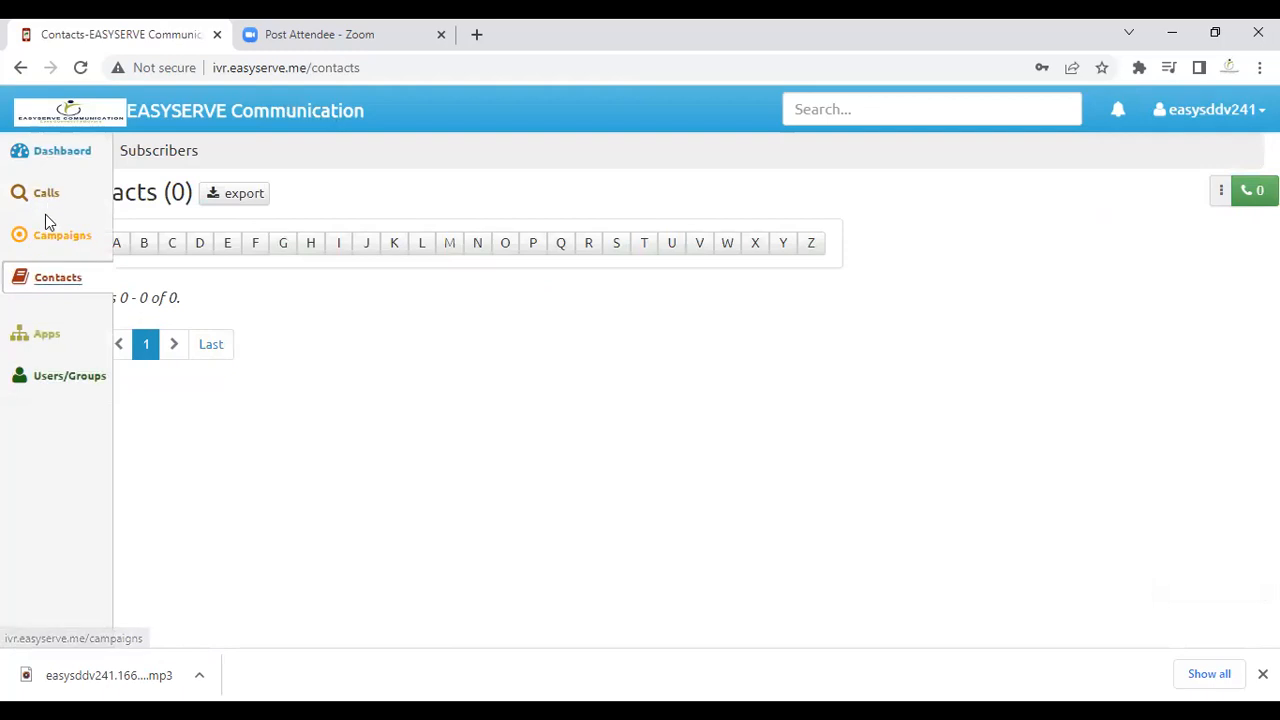
left_click(51, 205)
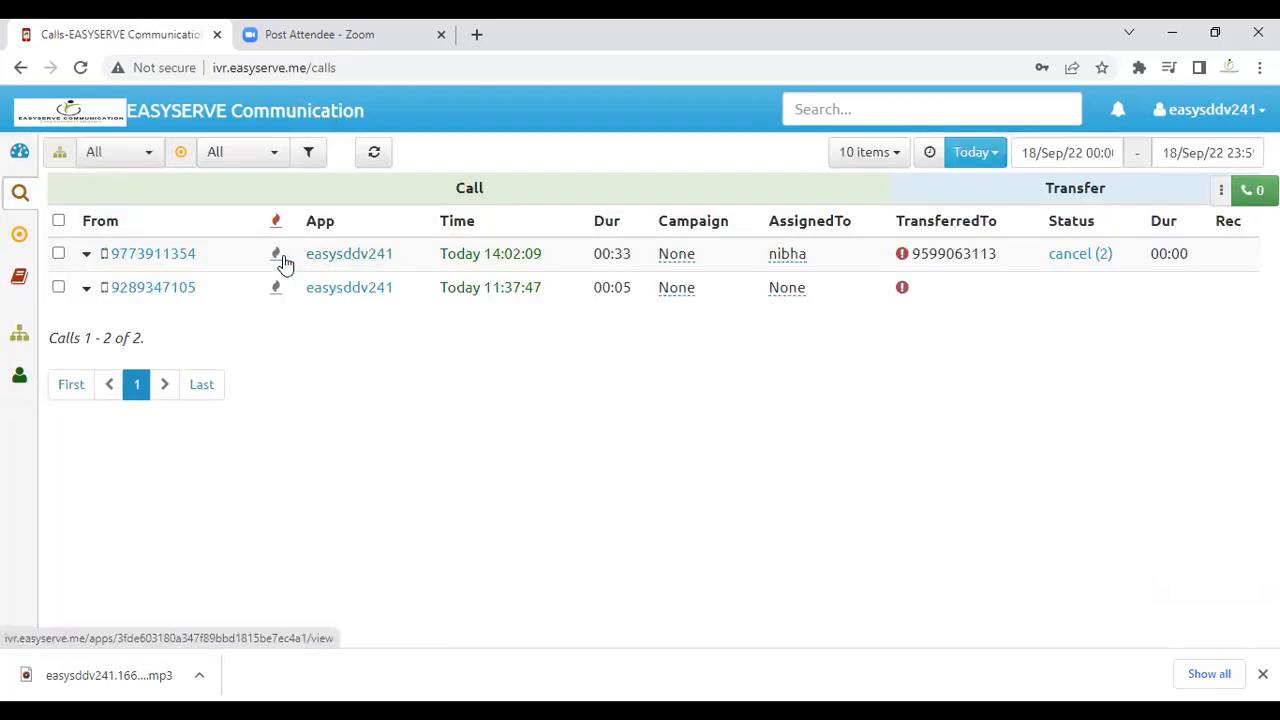
Step: Expand the 14:02 call's entry, dismiss Chrome's call popup, and open the Add contact form
left_click(178, 256)
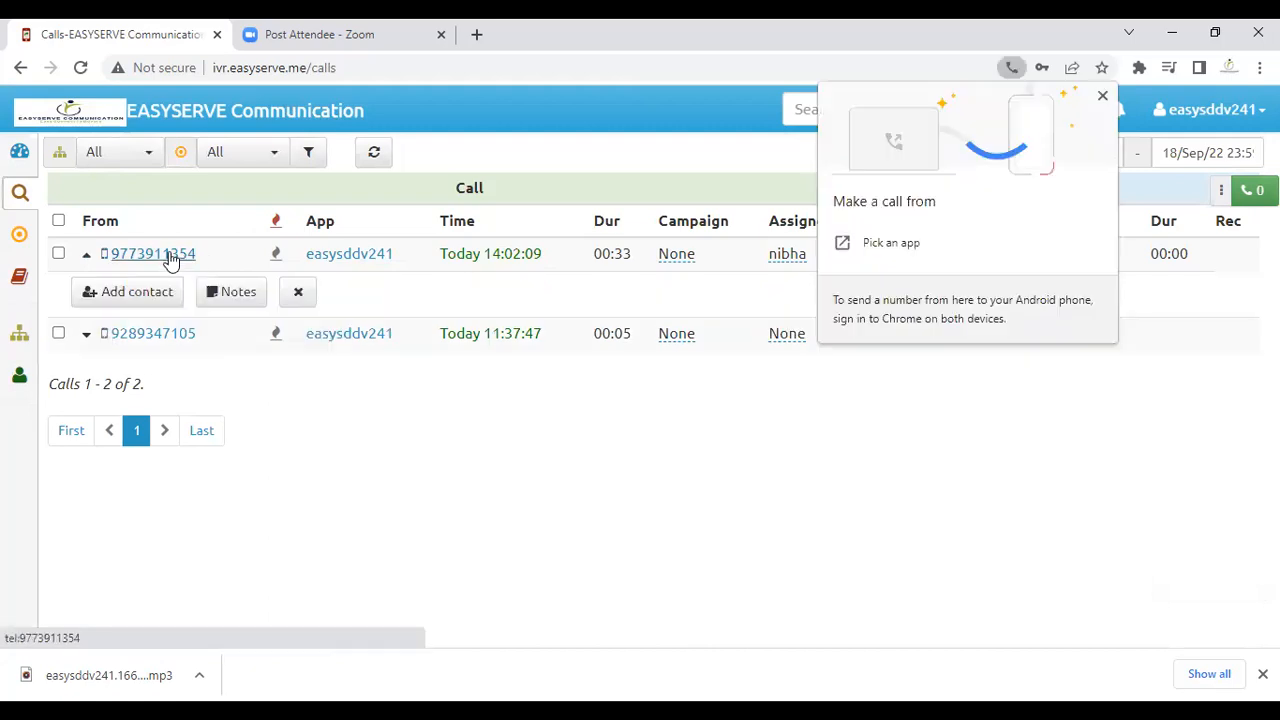
left_click(298, 298)
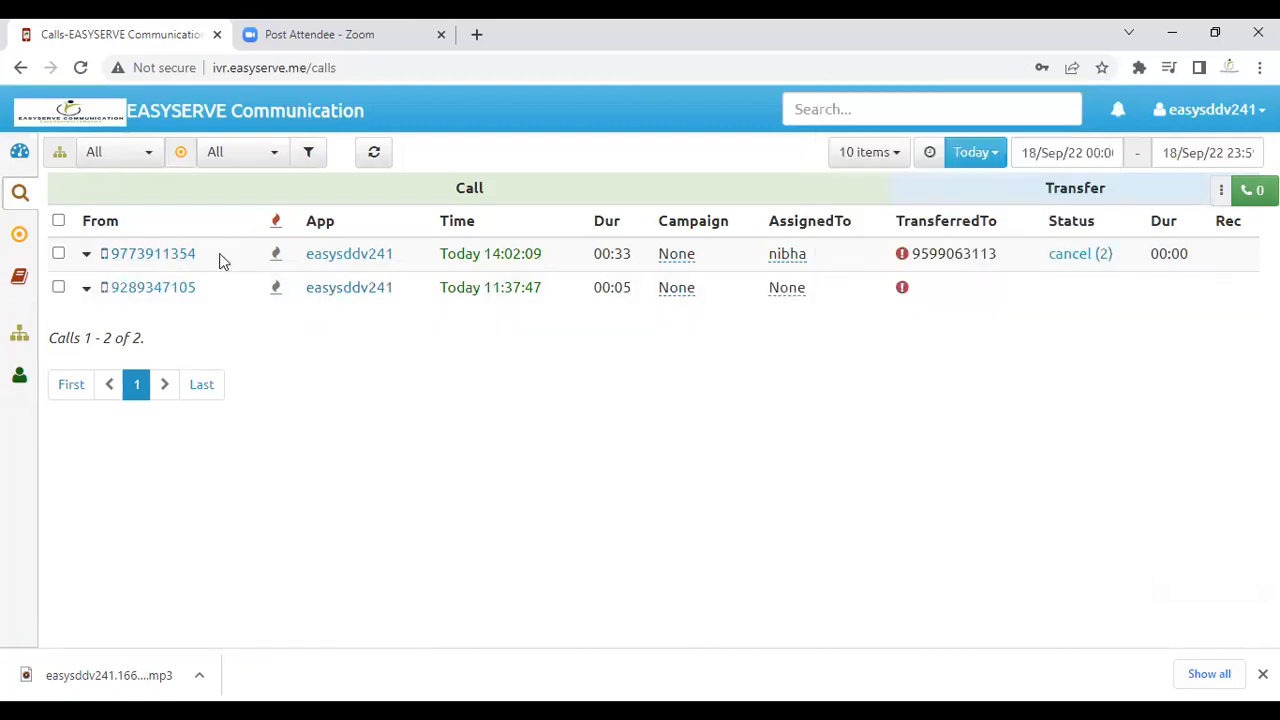
left_click(191, 258)
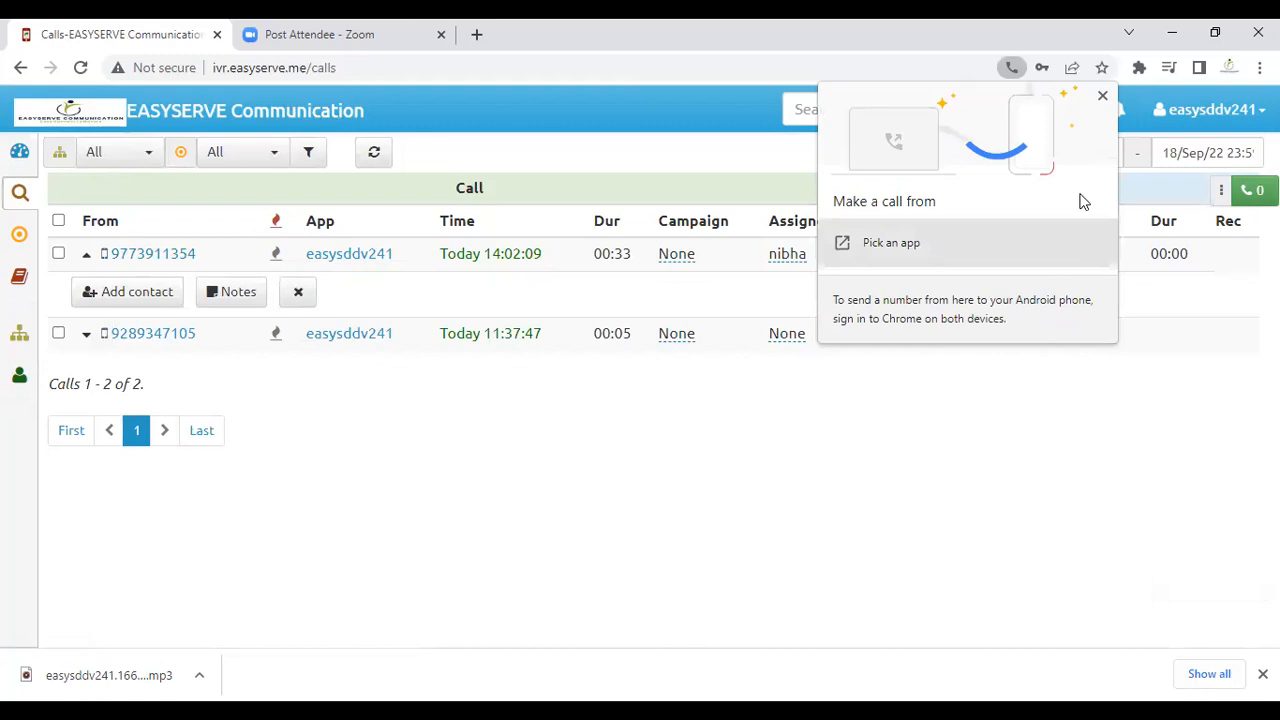
left_click(1102, 96)
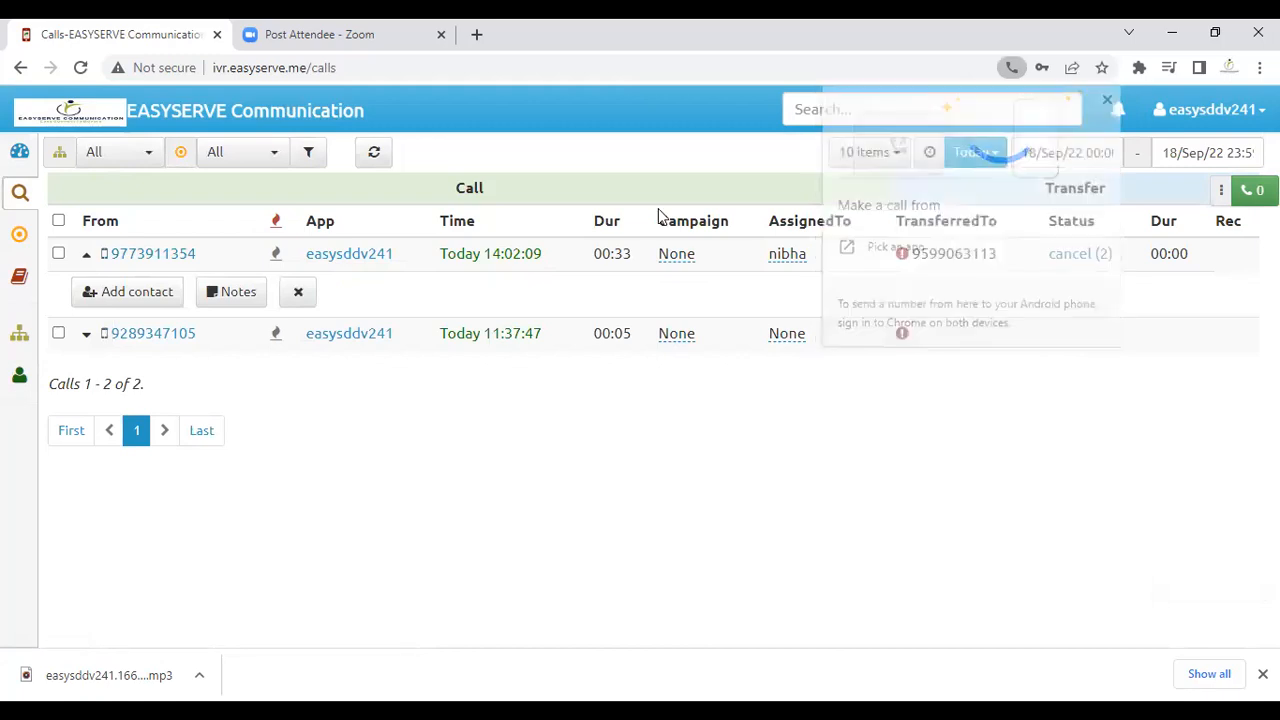
left_click(145, 300)
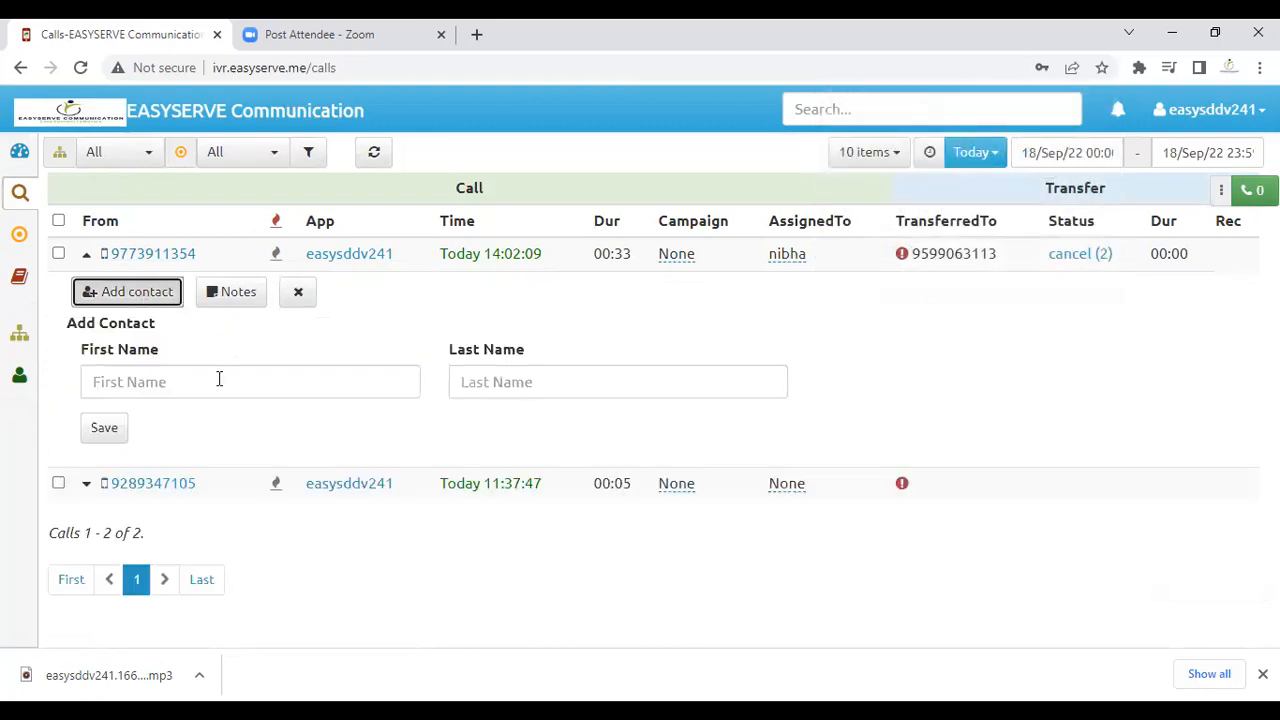
Step: Save the 14:02 caller as a new contact with the caller's first and last name
left_click(195, 382)
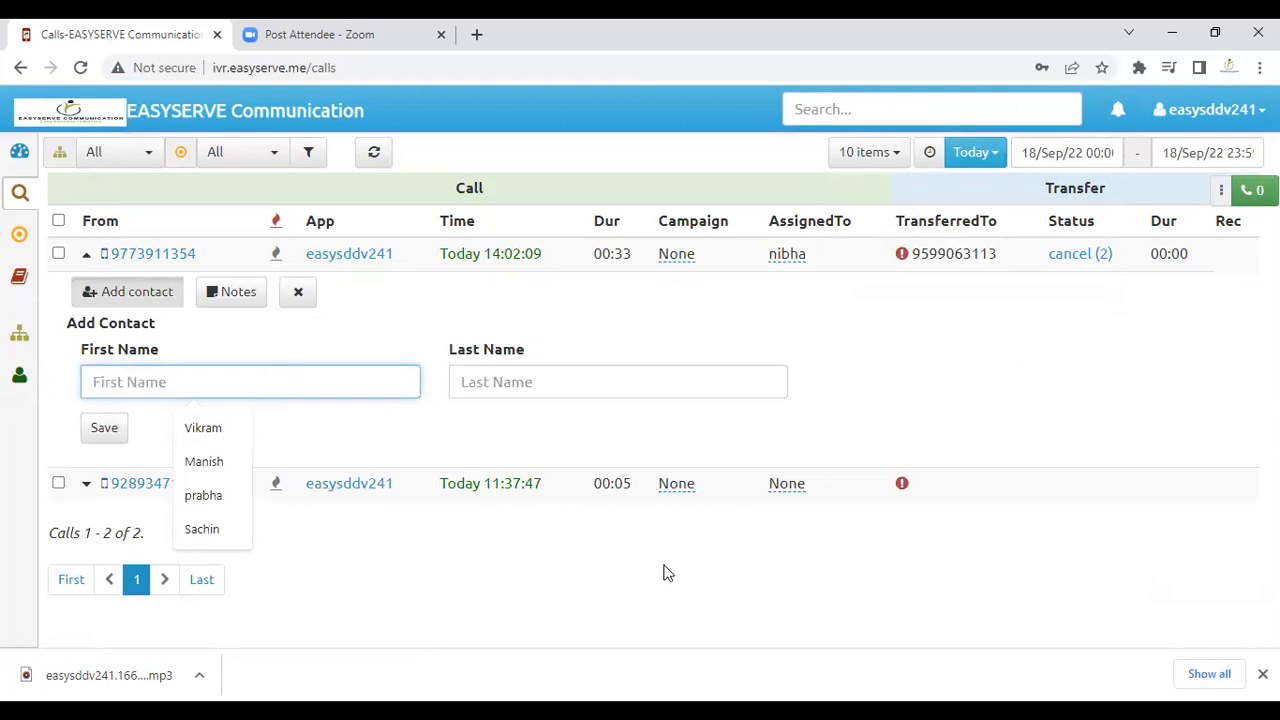
type("nibha")
key("Tab")
type("1")
left_click(112, 430)
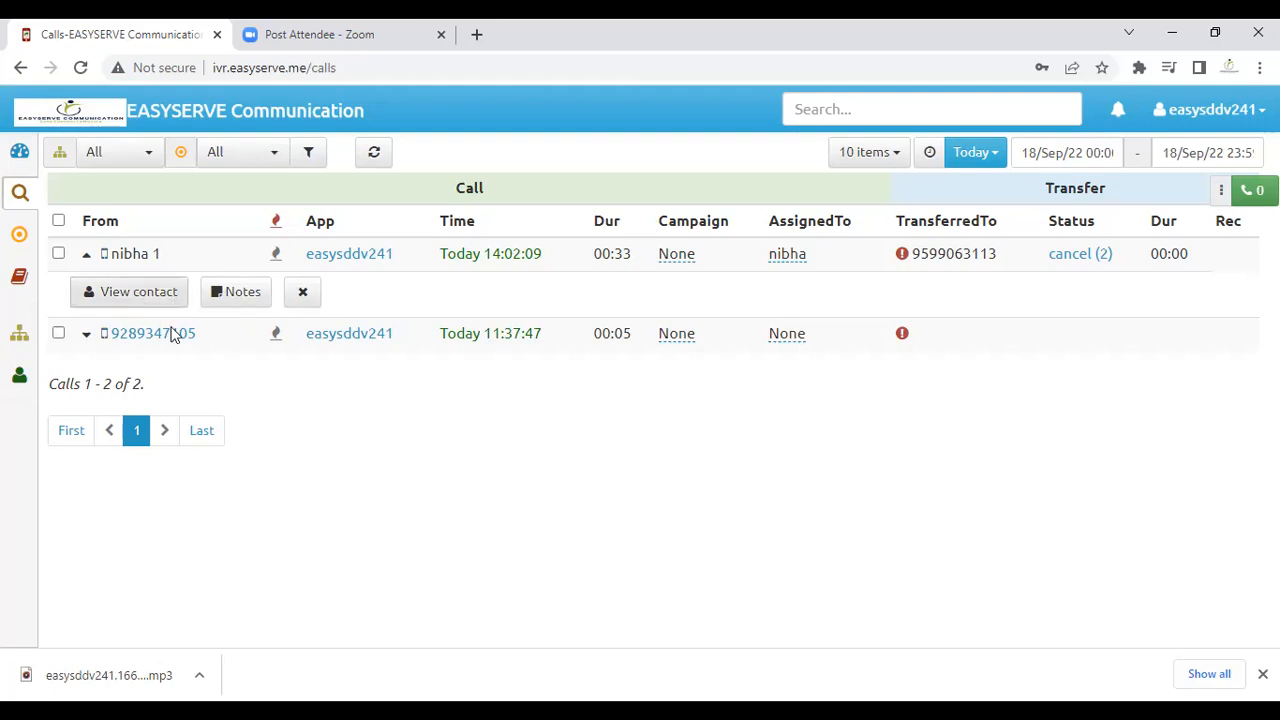
Step: Attach the note 'interested' to the 14:02 call
left_click(243, 292)
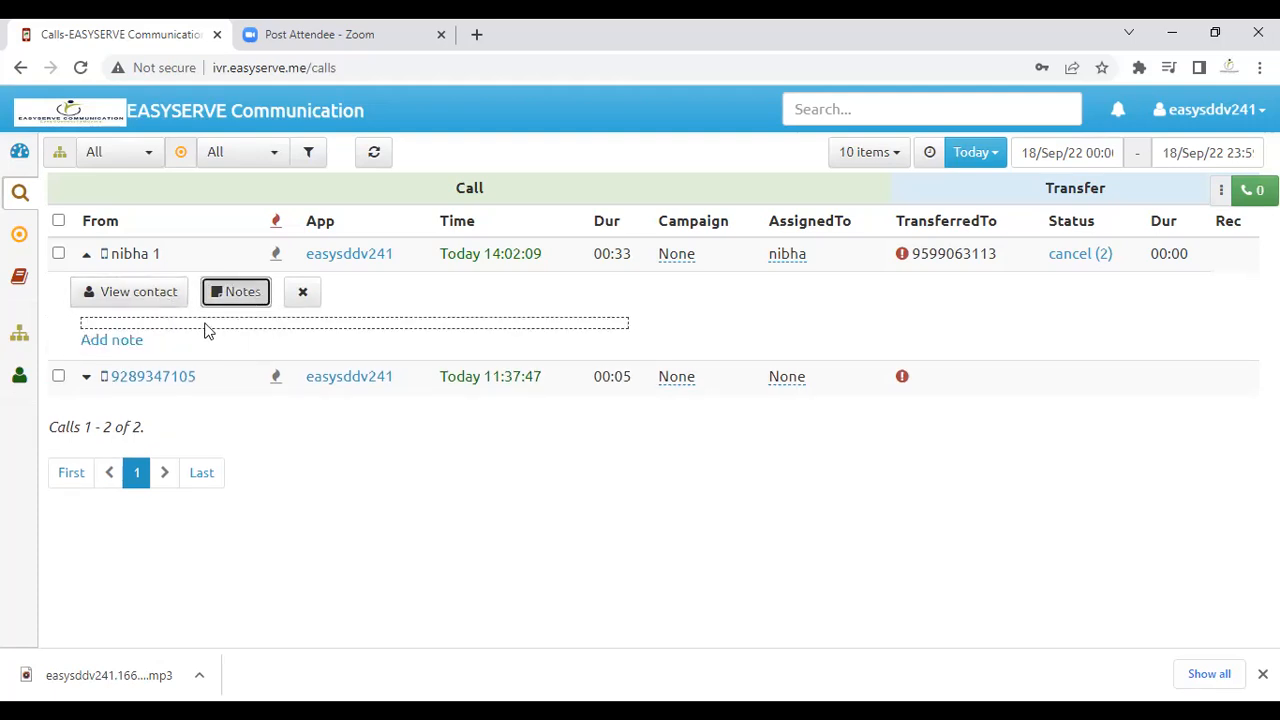
left_click(138, 341)
left_click(206, 378)
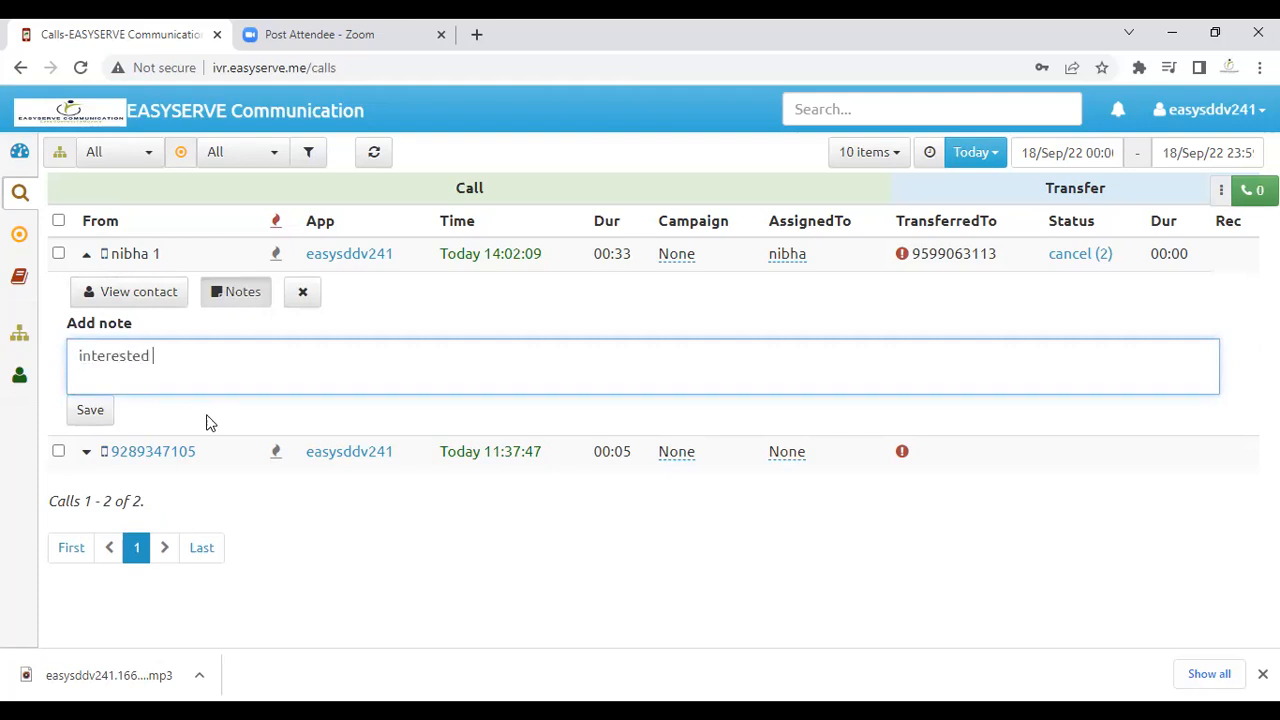
left_click(110, 411)
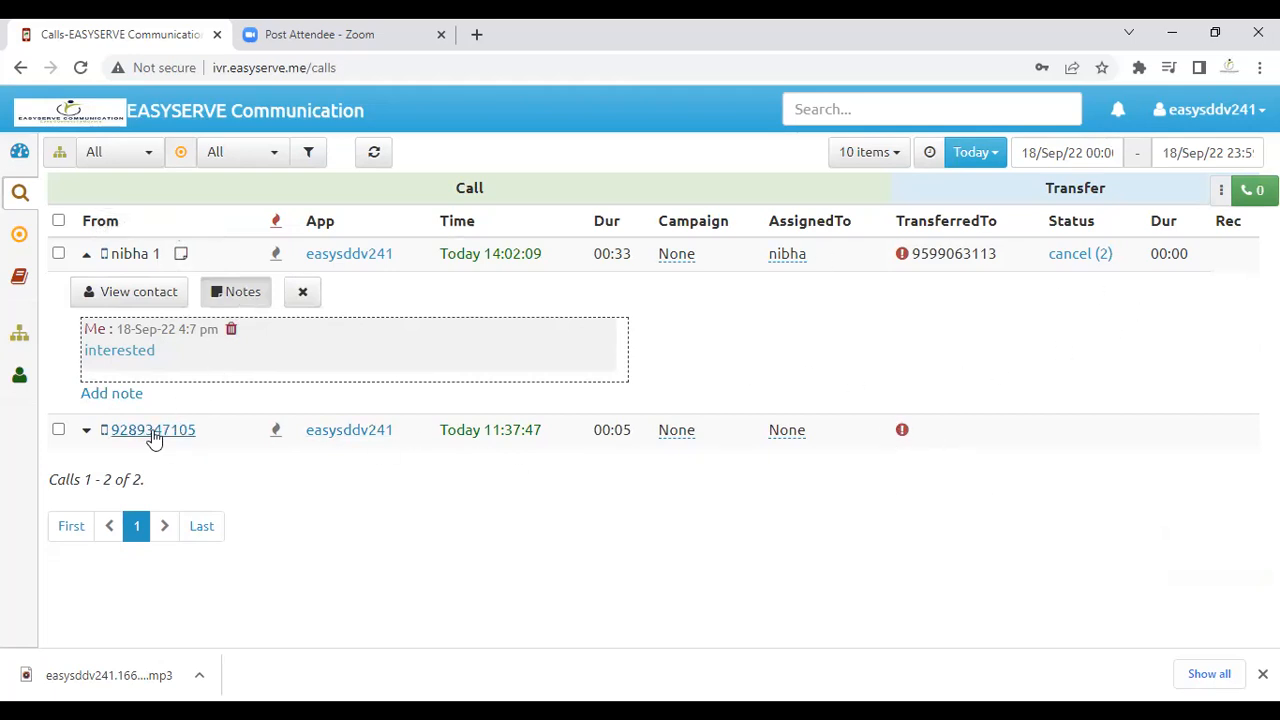
Step: Expand the second call's options and tick it for reassignment
left_click(86, 430)
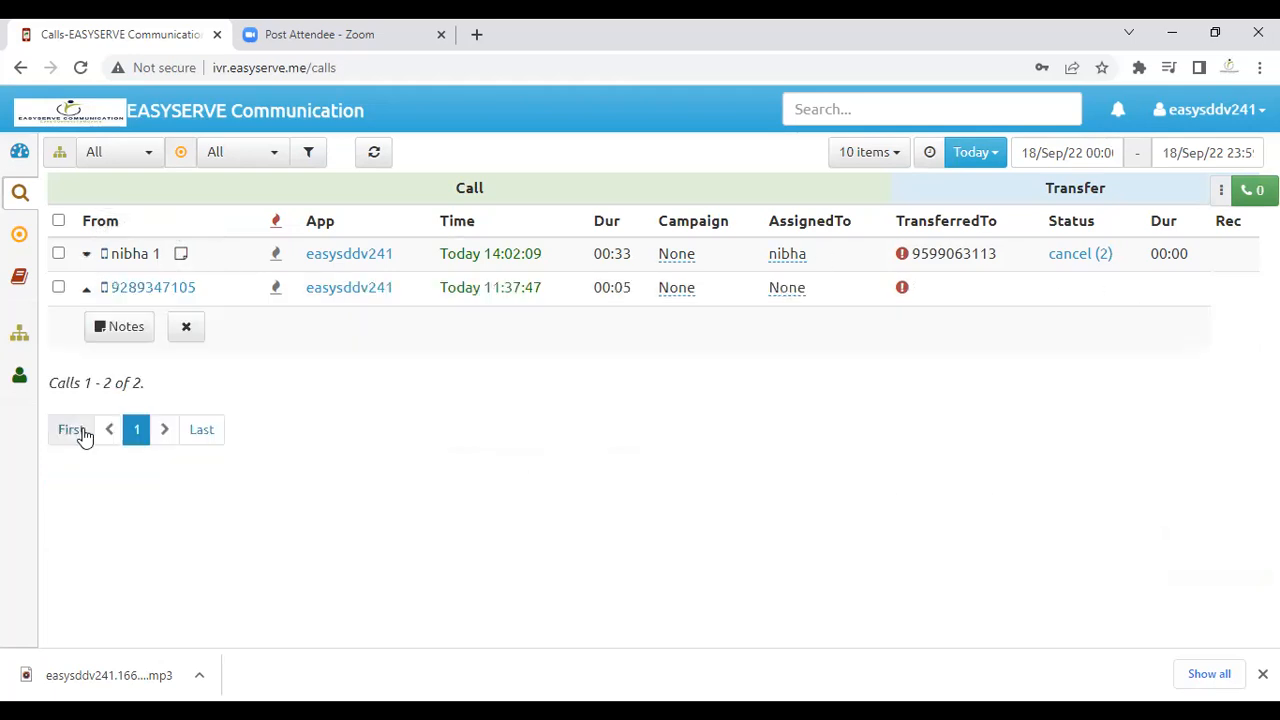
left_click(87, 290)
left_click(88, 291)
left_click(58, 287)
left_click(446, 158)
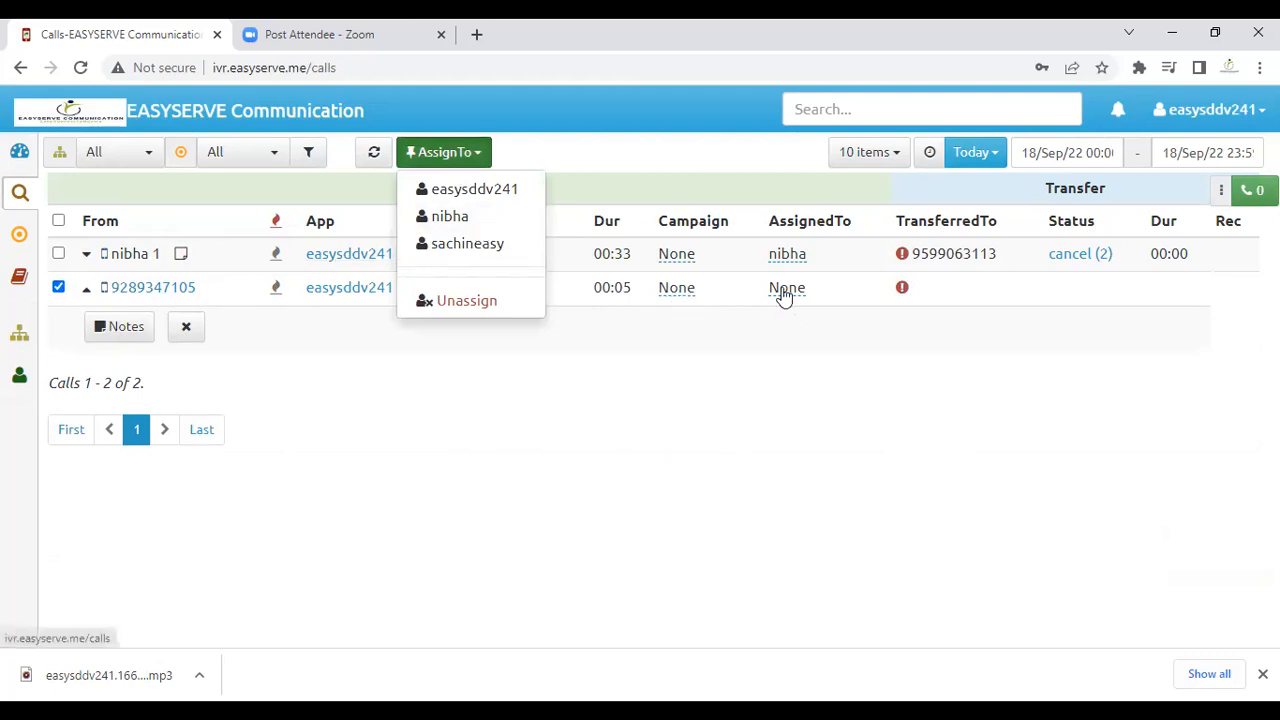
left_click(271, 155)
left_click(596, 154)
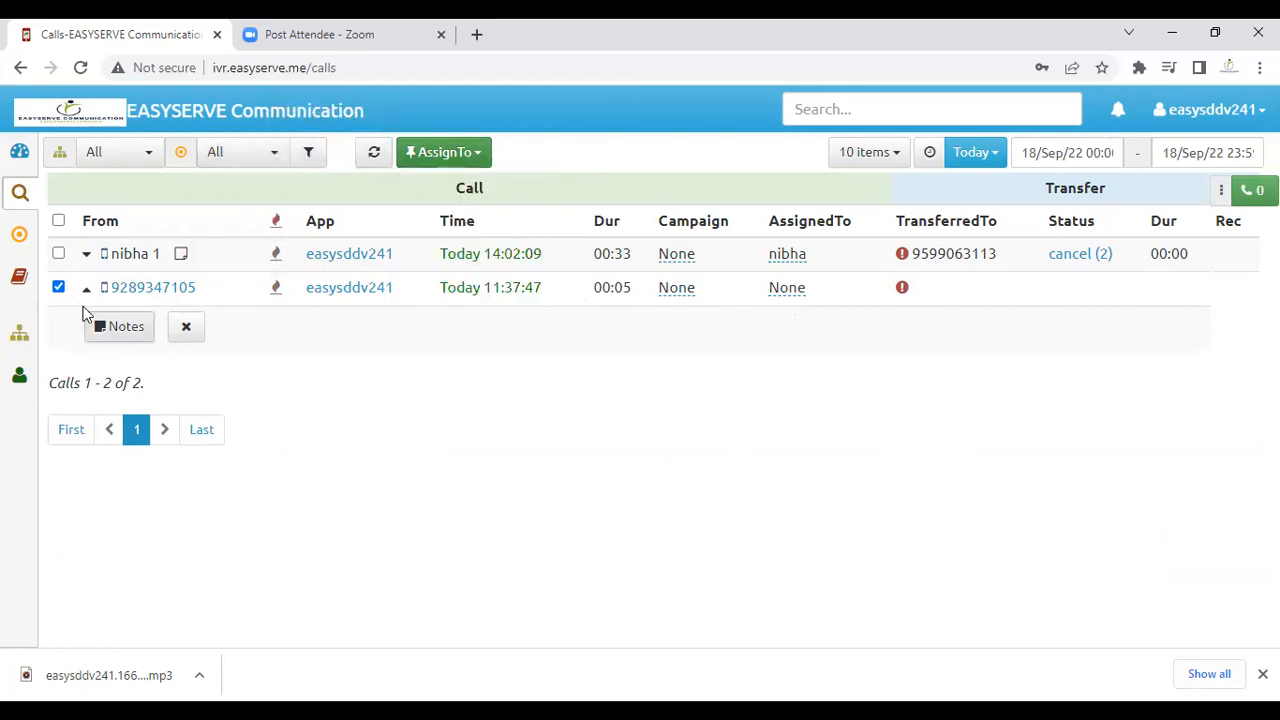
mouse_move(40, 234)
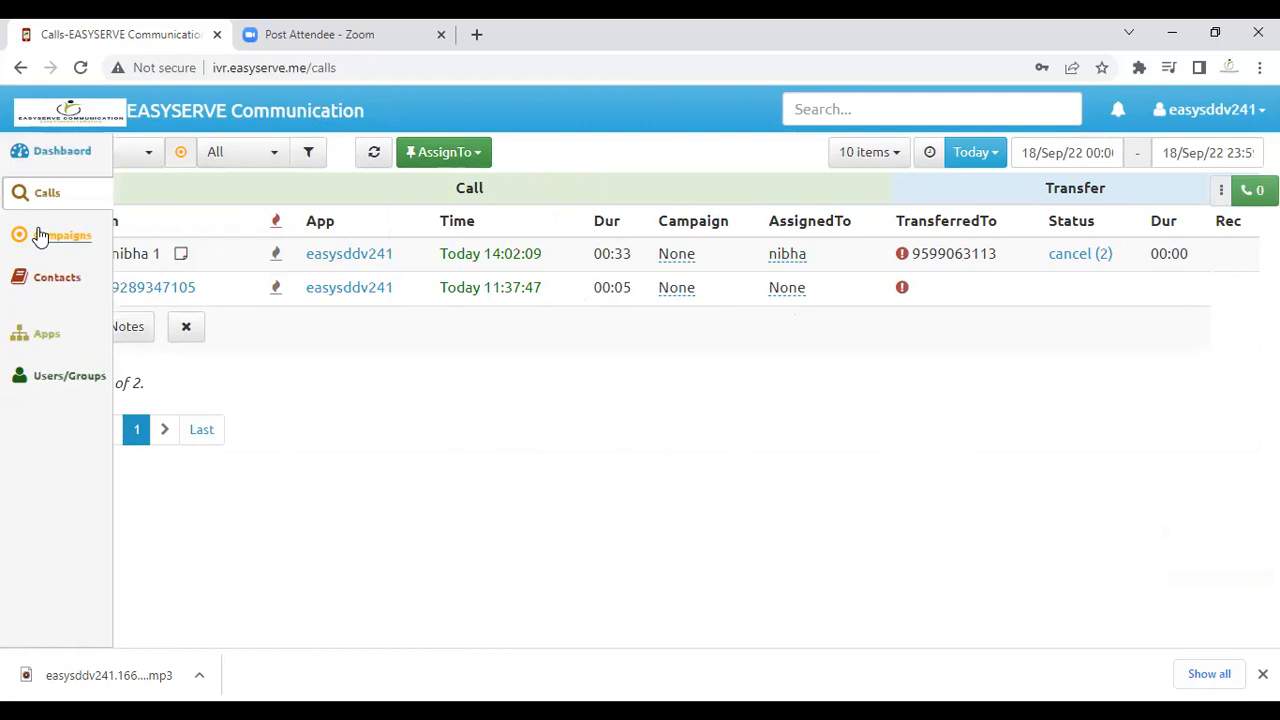
left_click(80, 155)
mouse_move(10, 280)
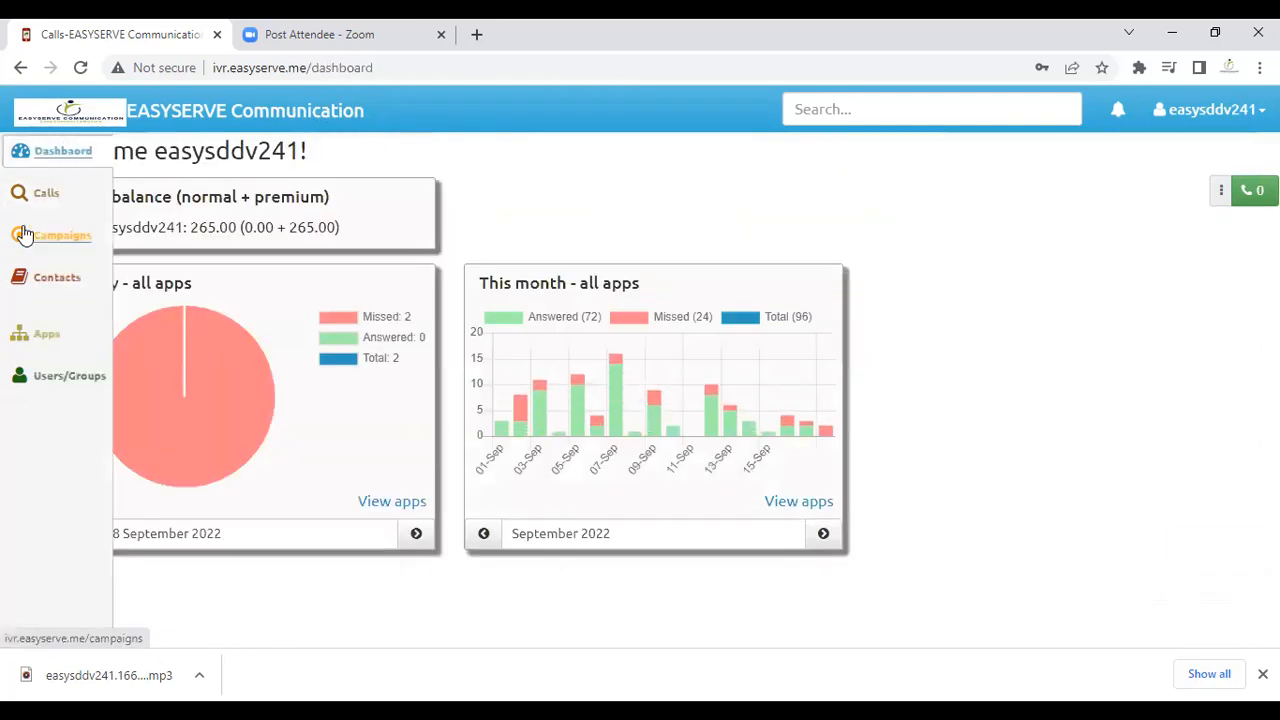
left_click(49, 209)
left_click(263, 152)
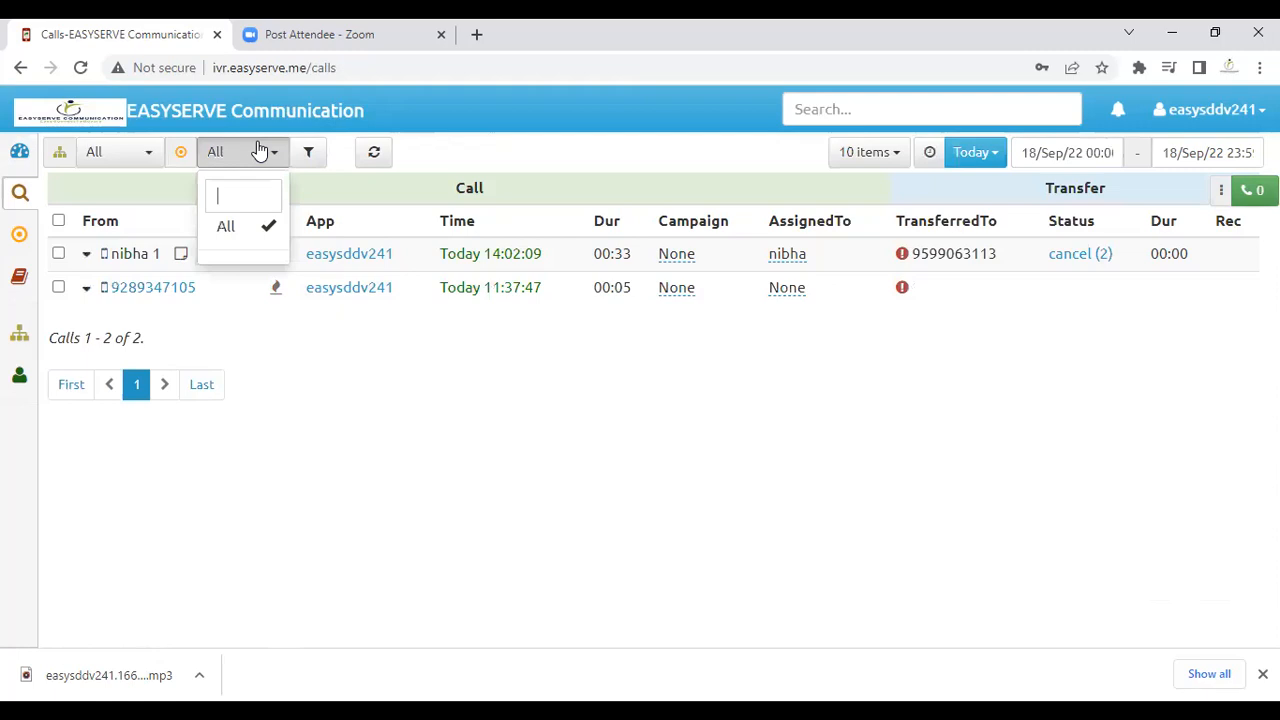
left_click(149, 152)
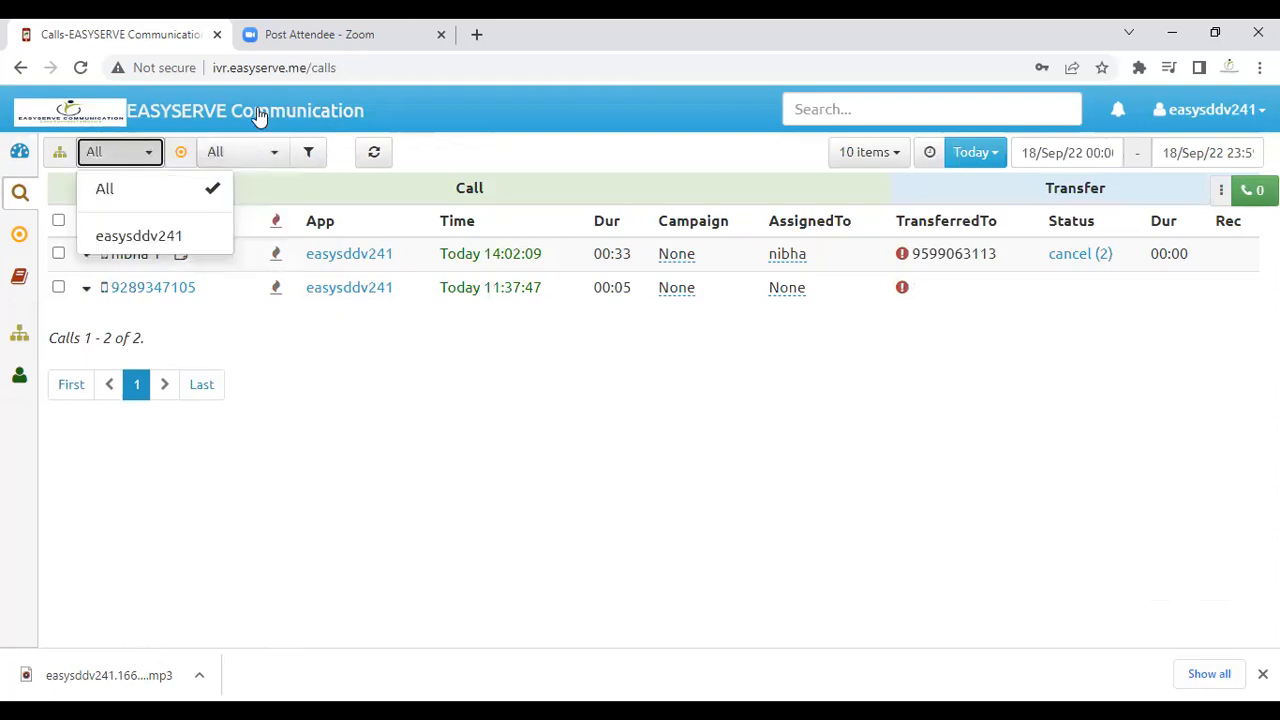
left_click(857, 160)
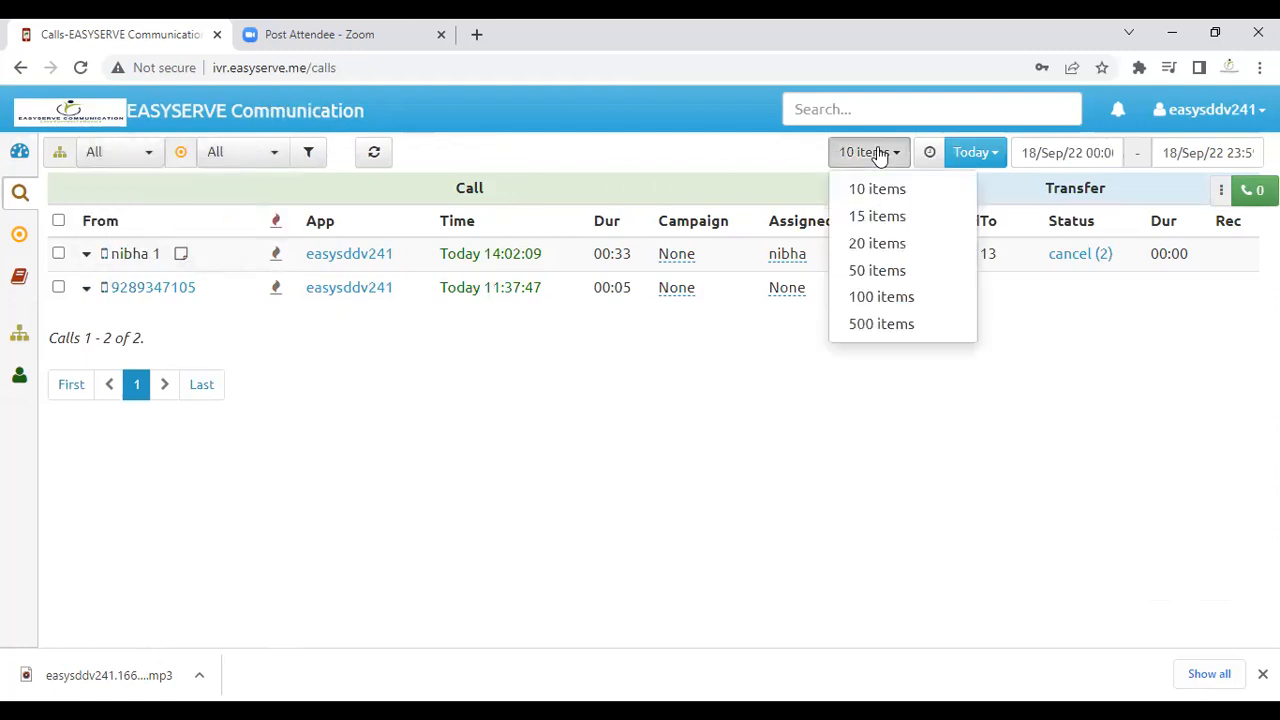
left_click(995, 476)
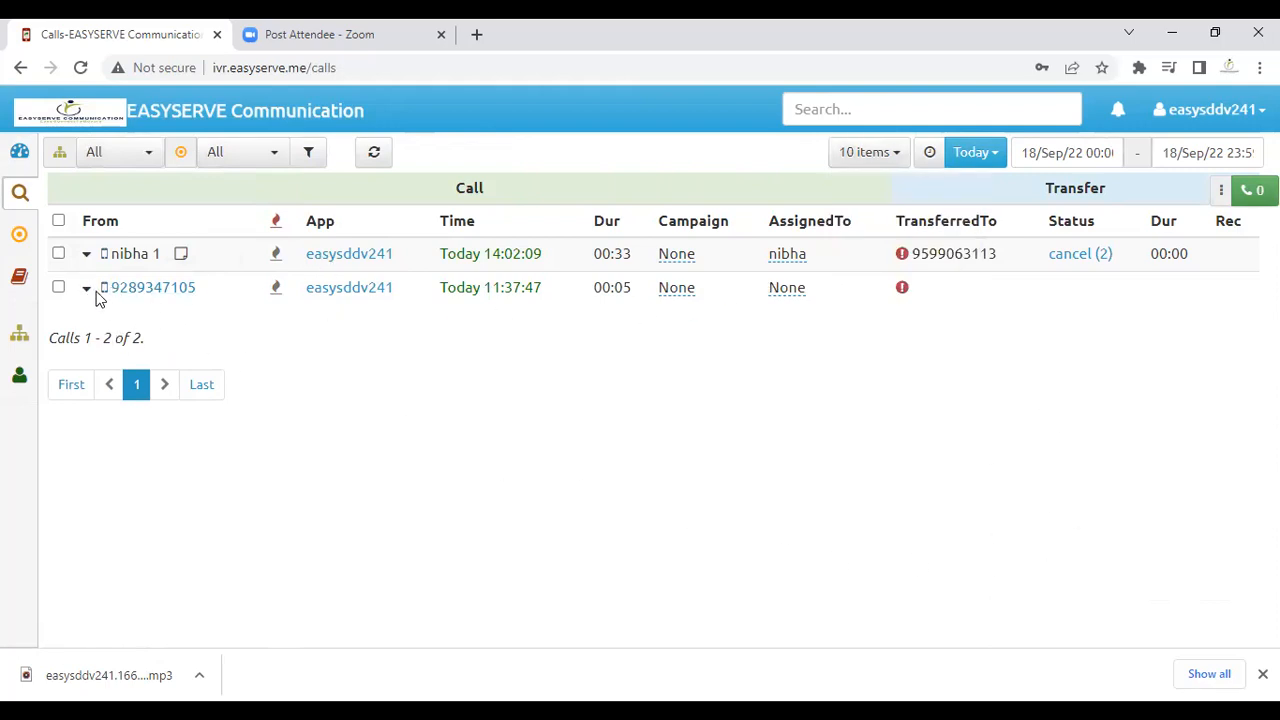
left_click(86, 255)
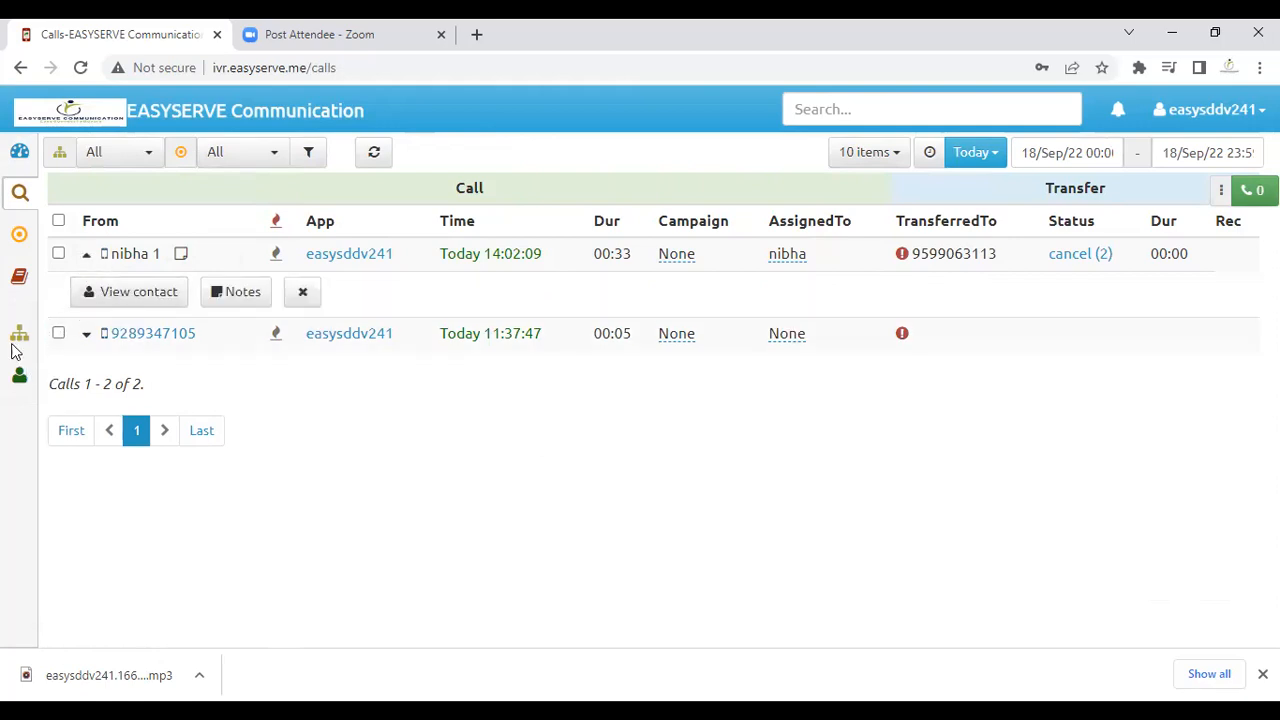
mouse_move(40, 338)
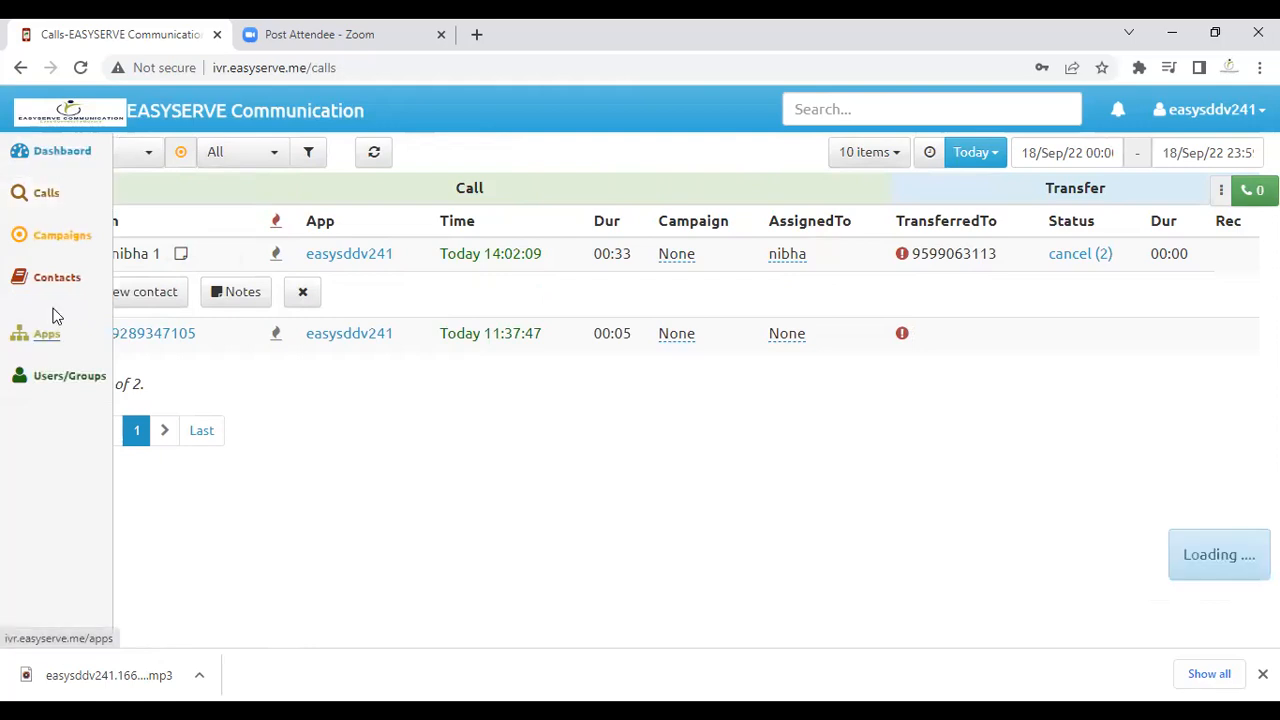
left_click(66, 278)
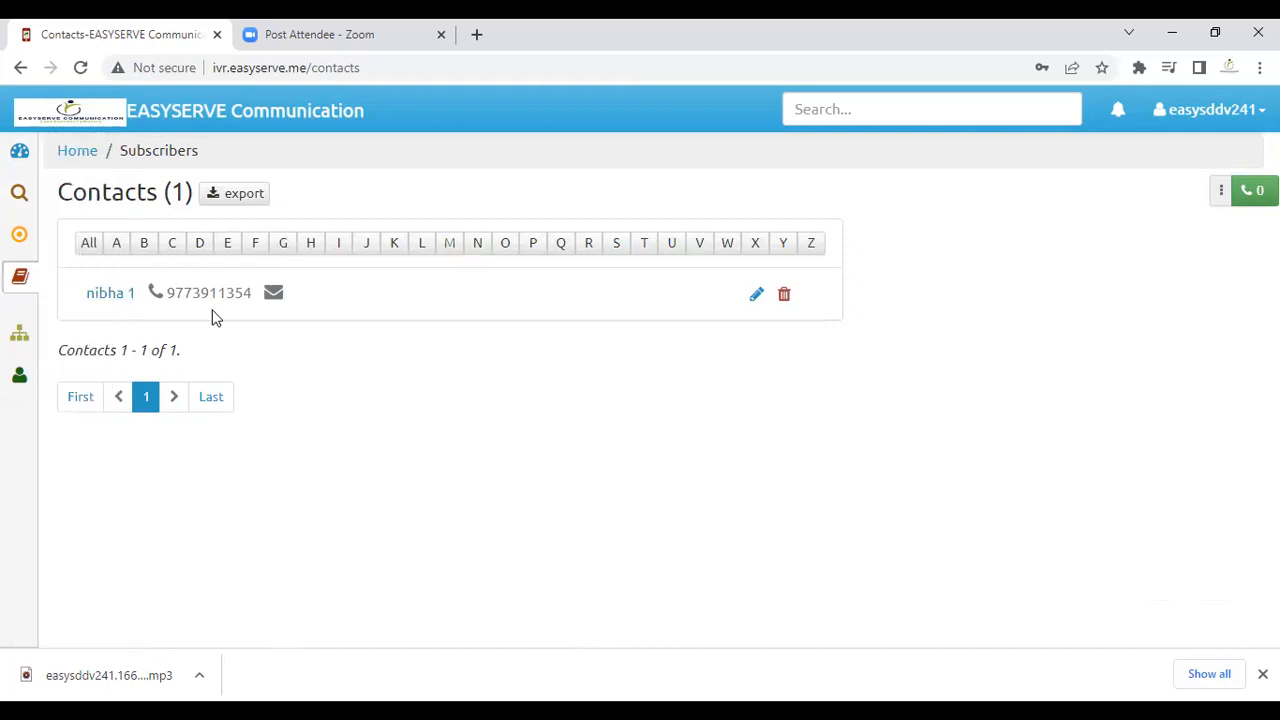
left_click_drag(267, 298, 86, 294)
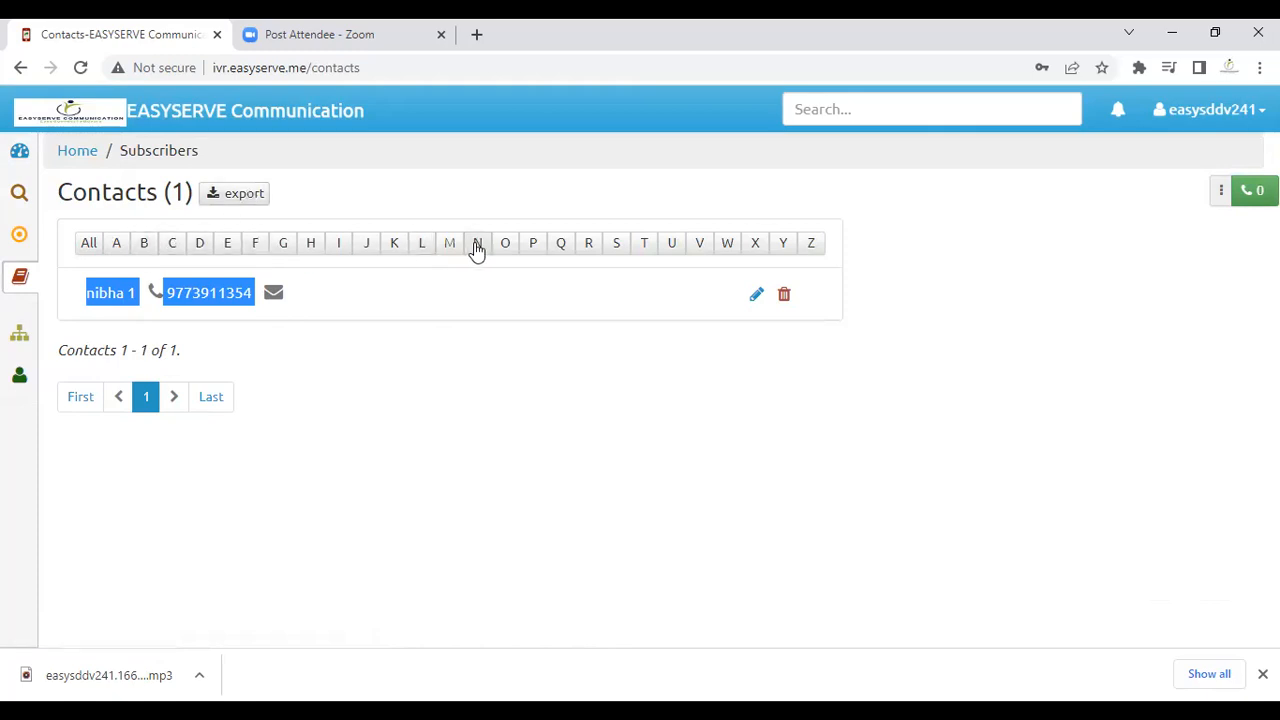
left_click(248, 200)
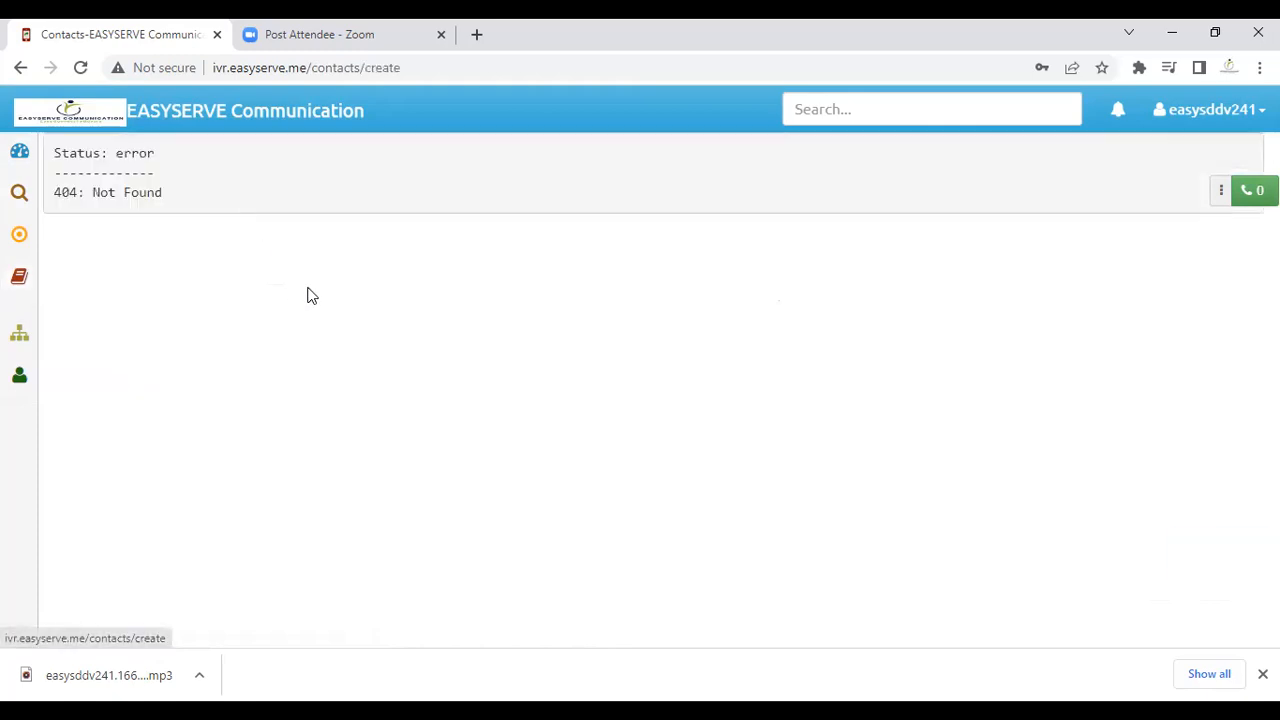
mouse_move(29, 240)
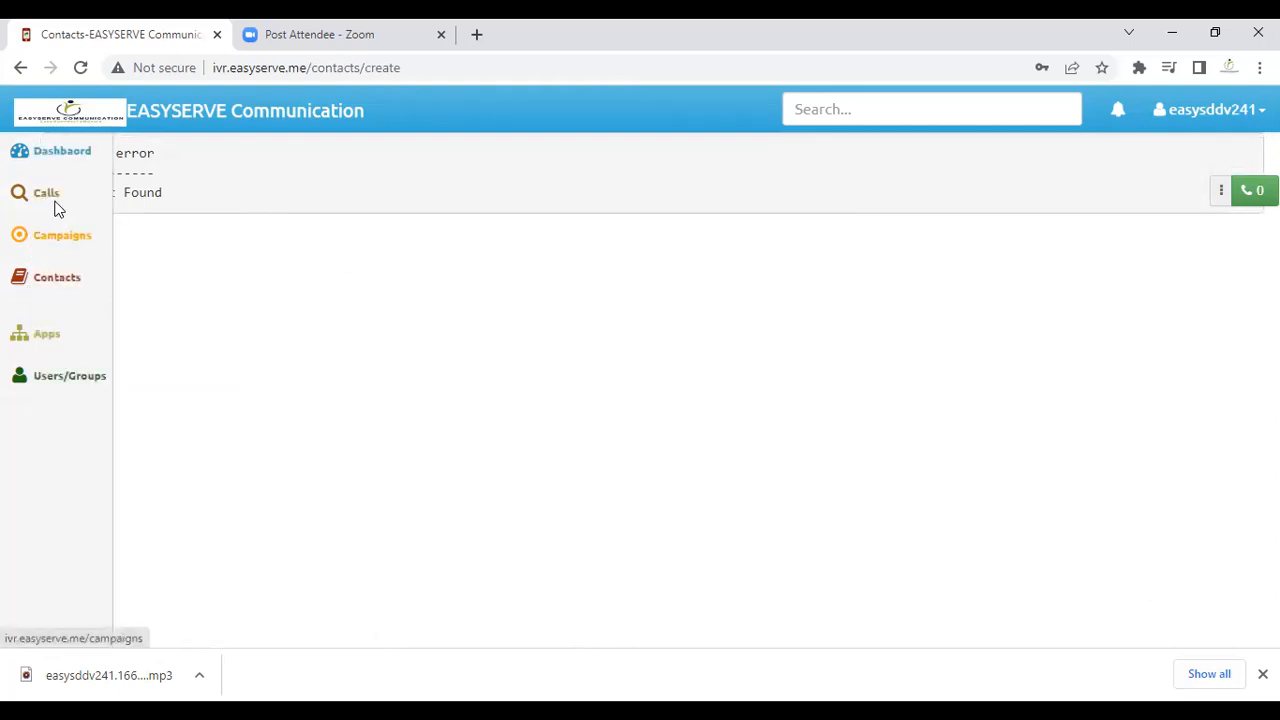
left_click(50, 195)
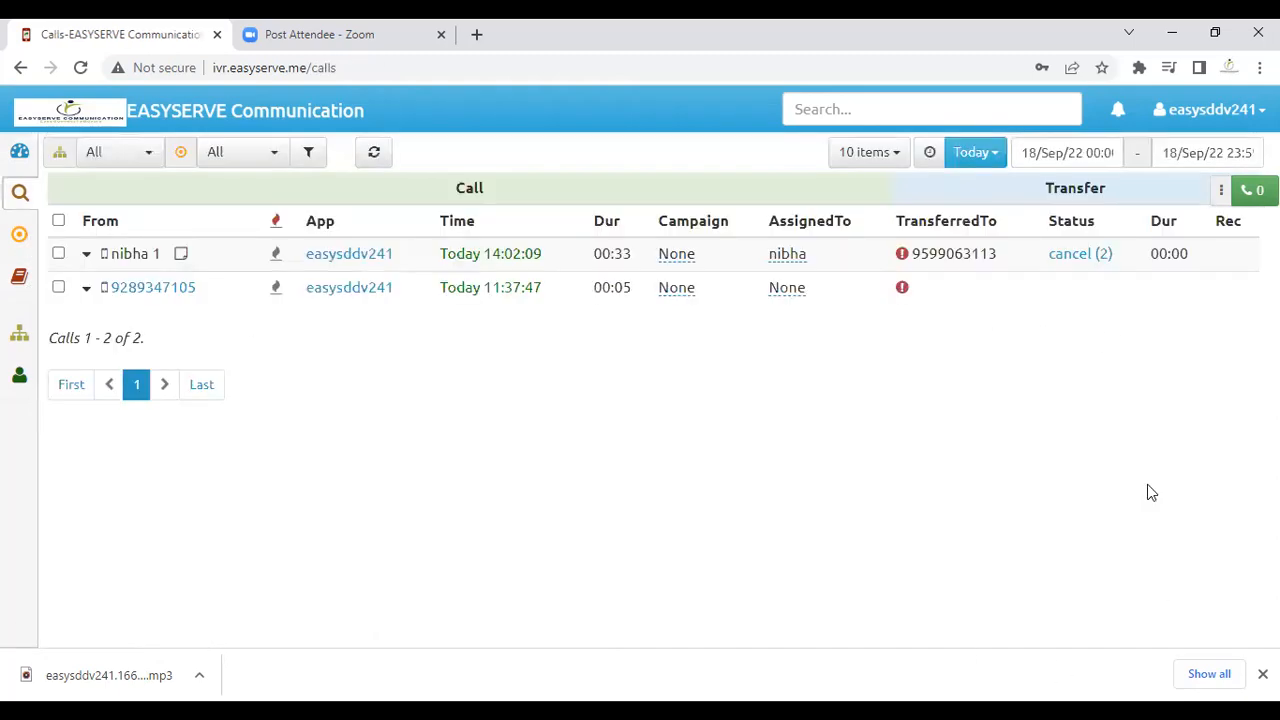